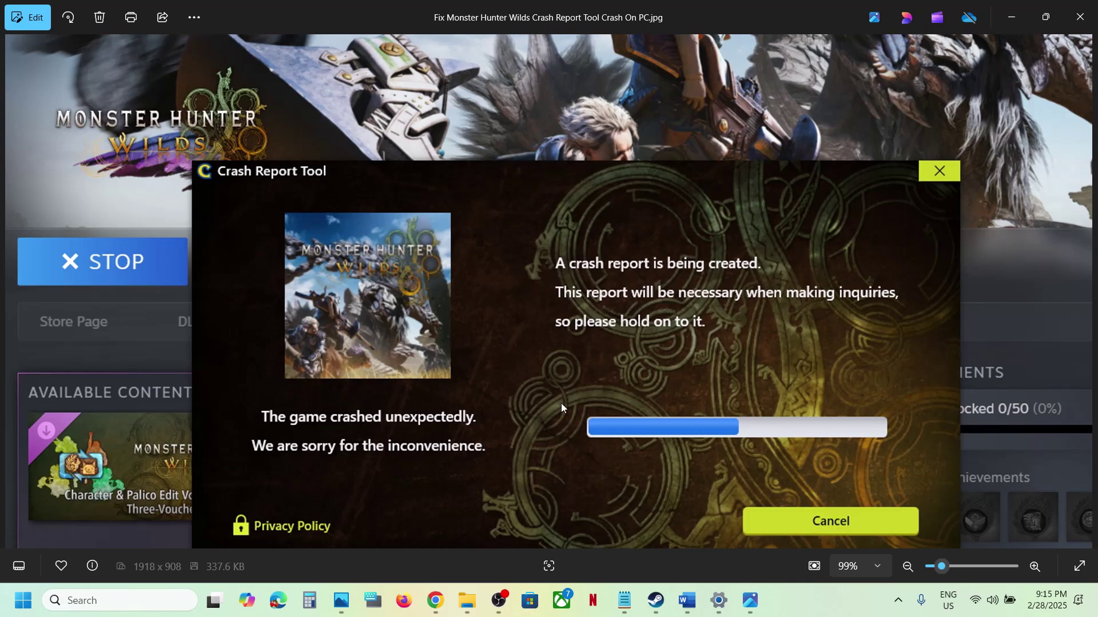
Switch to Steam and view the client commands that include Exit.
click(656, 600)
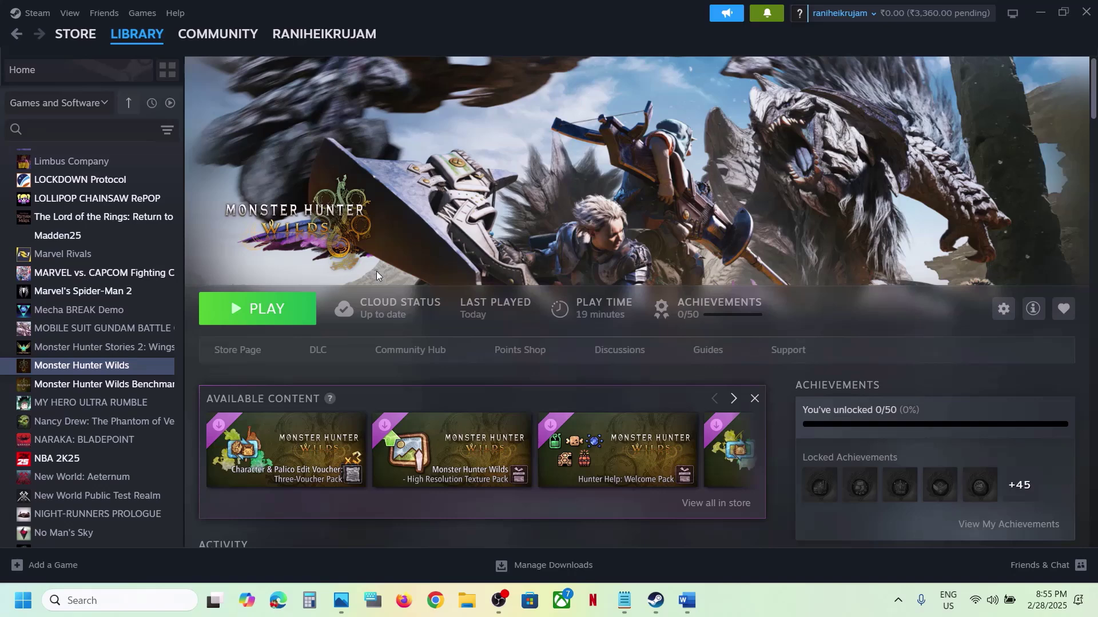
click(28, 15)
click(28, 16)
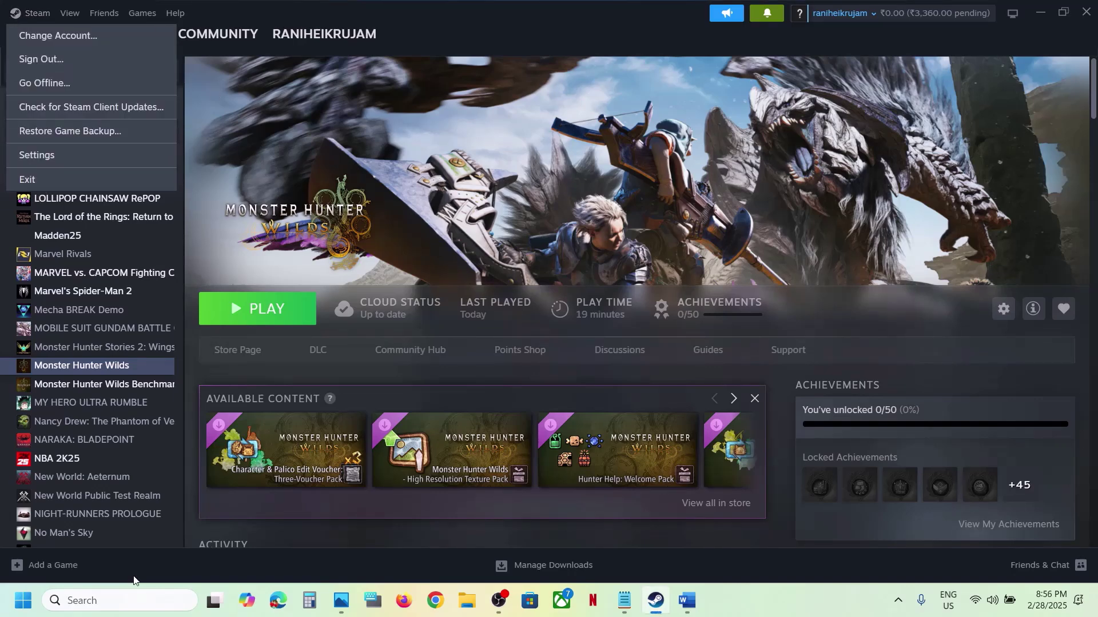
click(99, 600)
text(team)
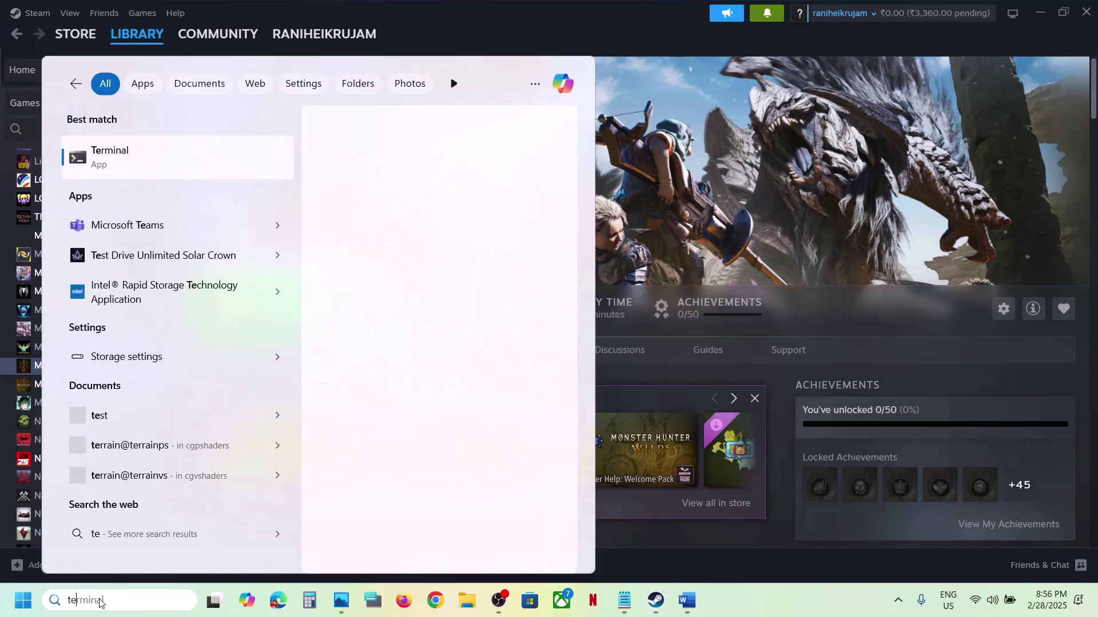
click(733, 162)
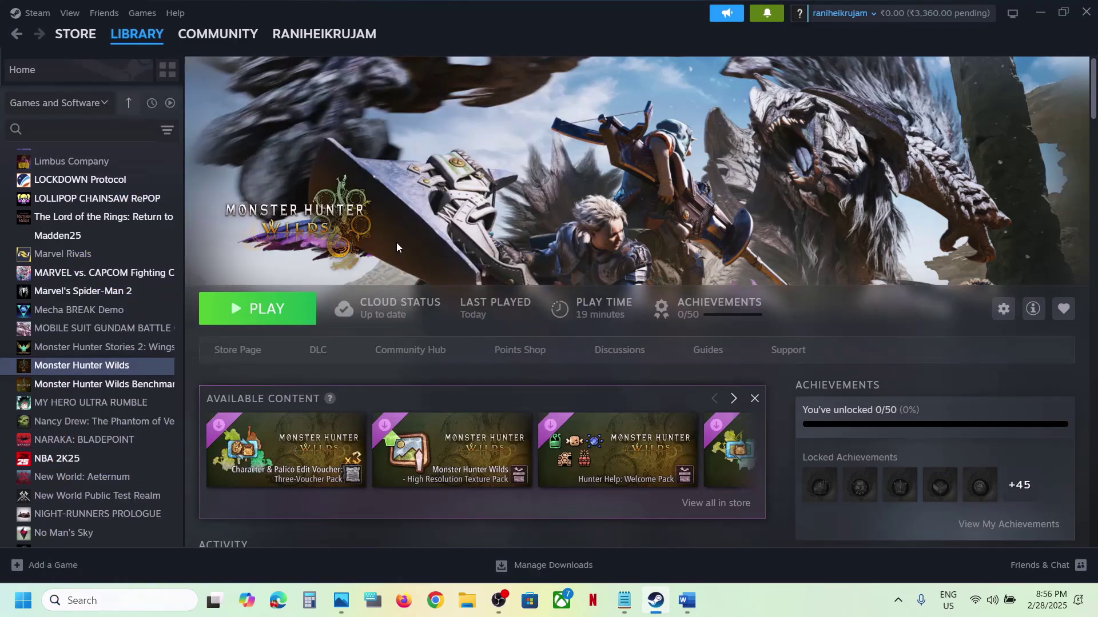
Check Steam's Exit command, and search Windows for "steam" to view its Run as administrator option.
click(36, 13)
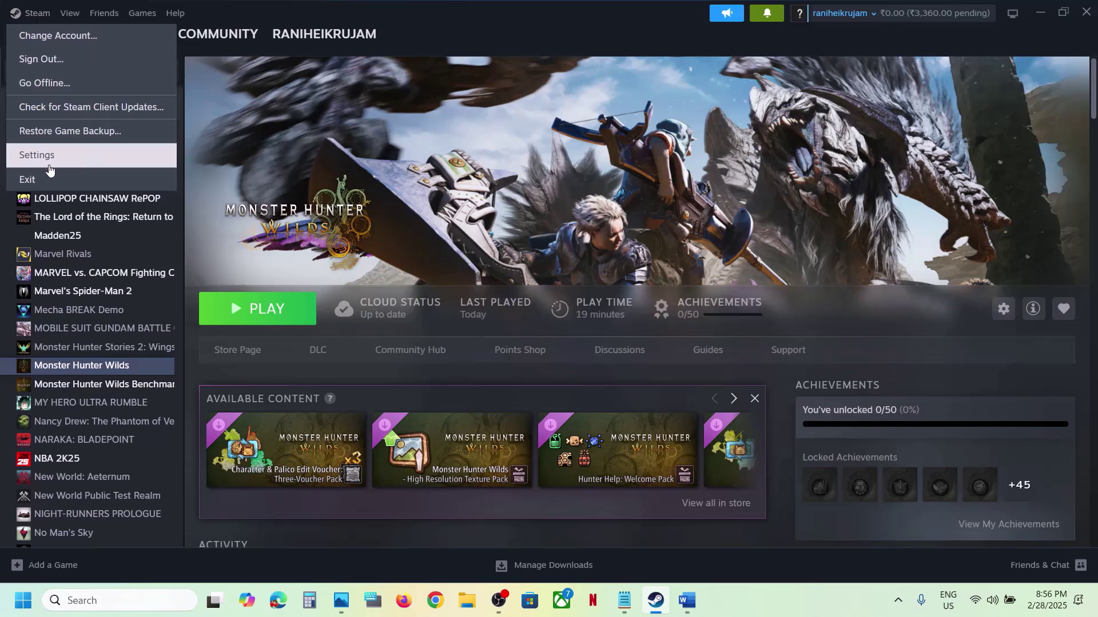
click(319, 188)
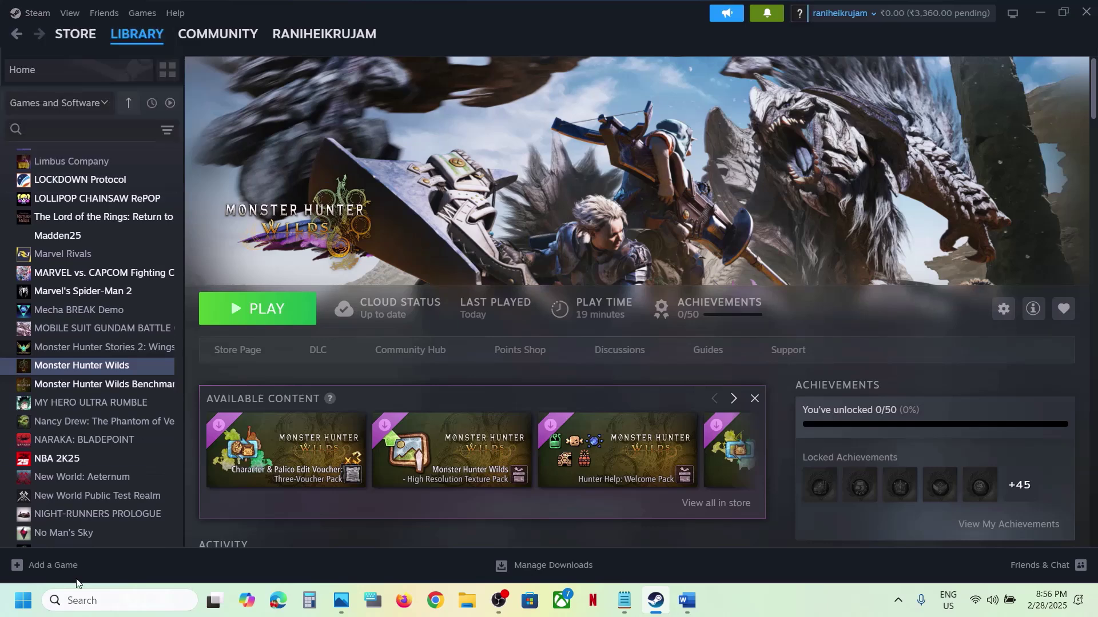
click(91, 600)
text(steam)
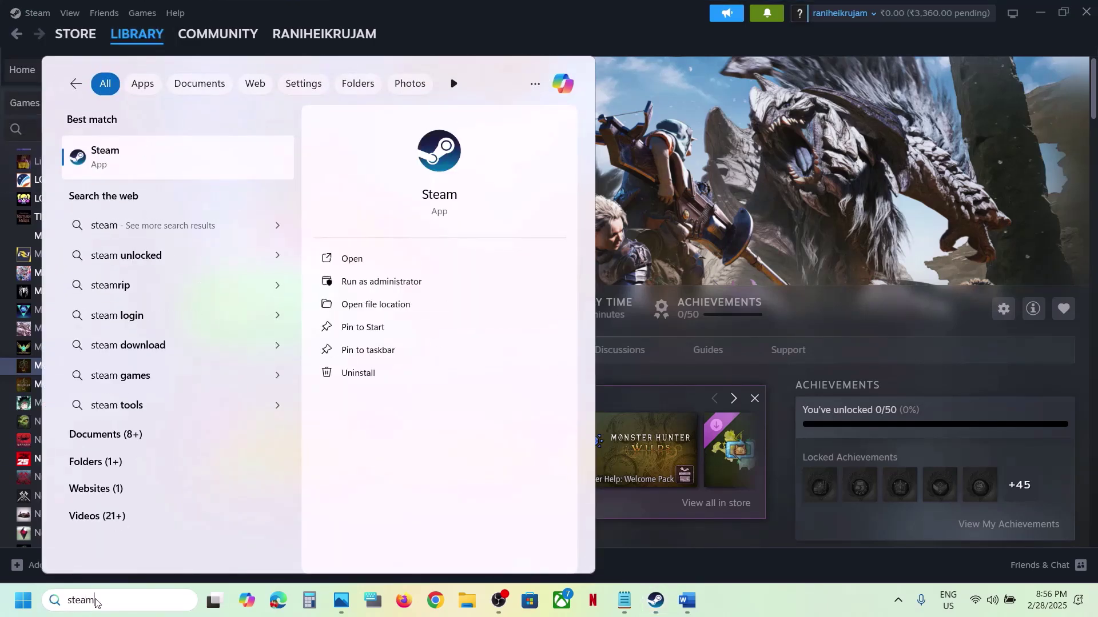
right_click(117, 159)
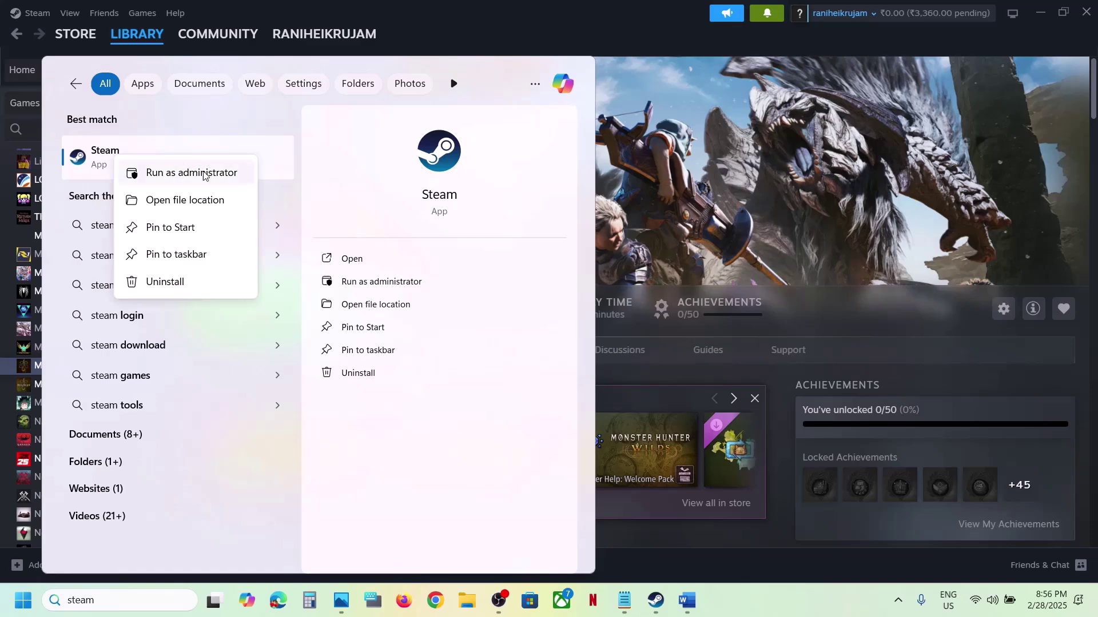
click(719, 158)
Switch to the Word document, highlight "restart your PC" in Step 1, and view the Windows power options containing Restart.
click(687, 606)
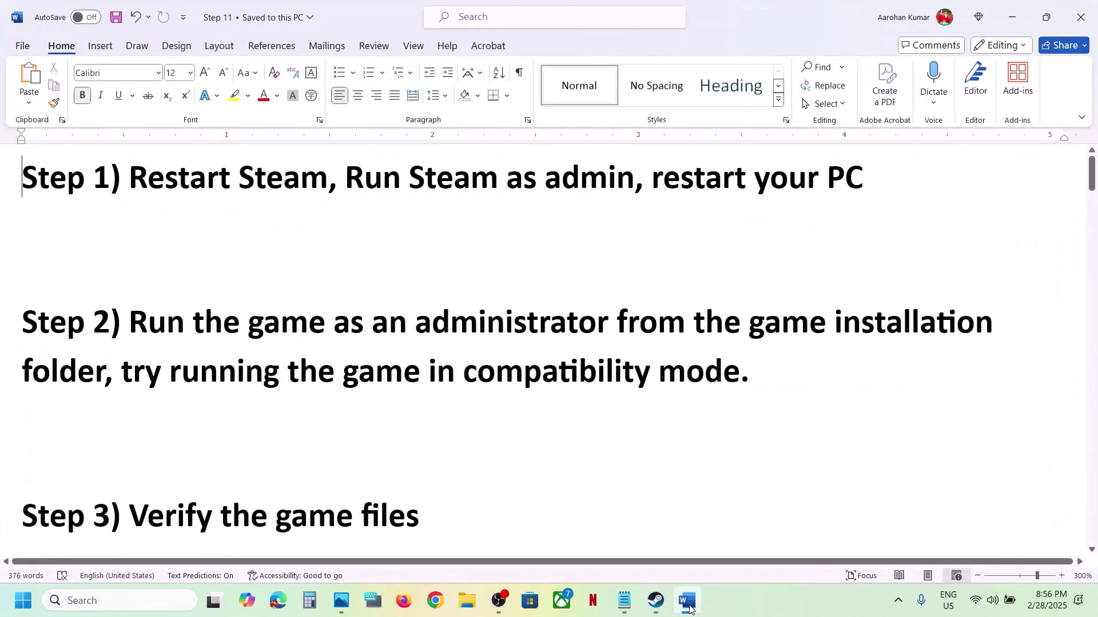
drag(653, 177, 892, 180)
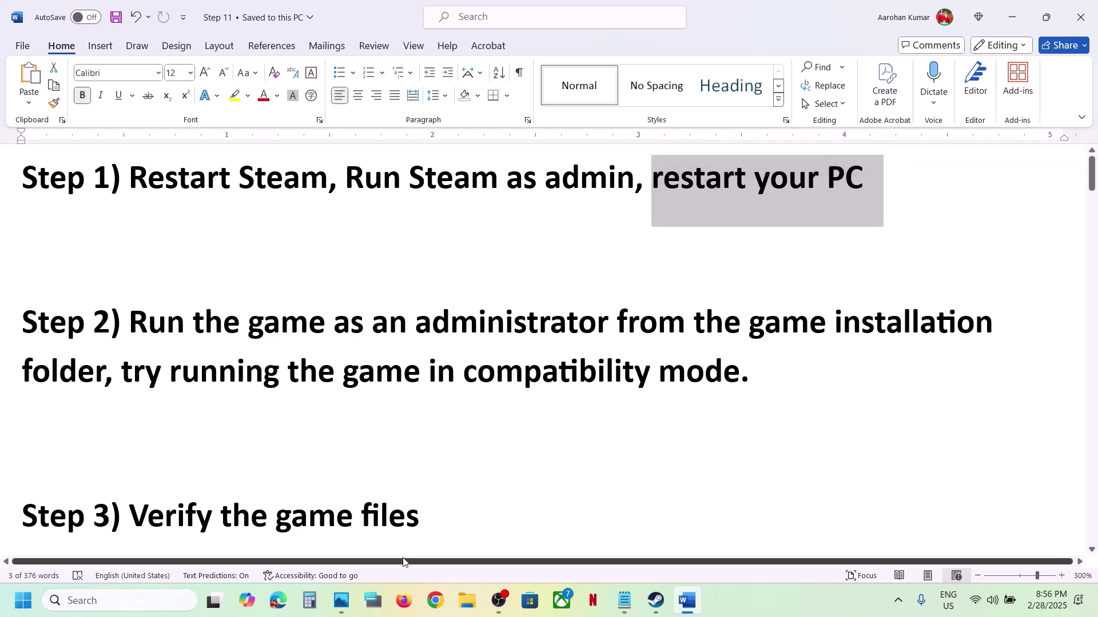
click(21, 601)
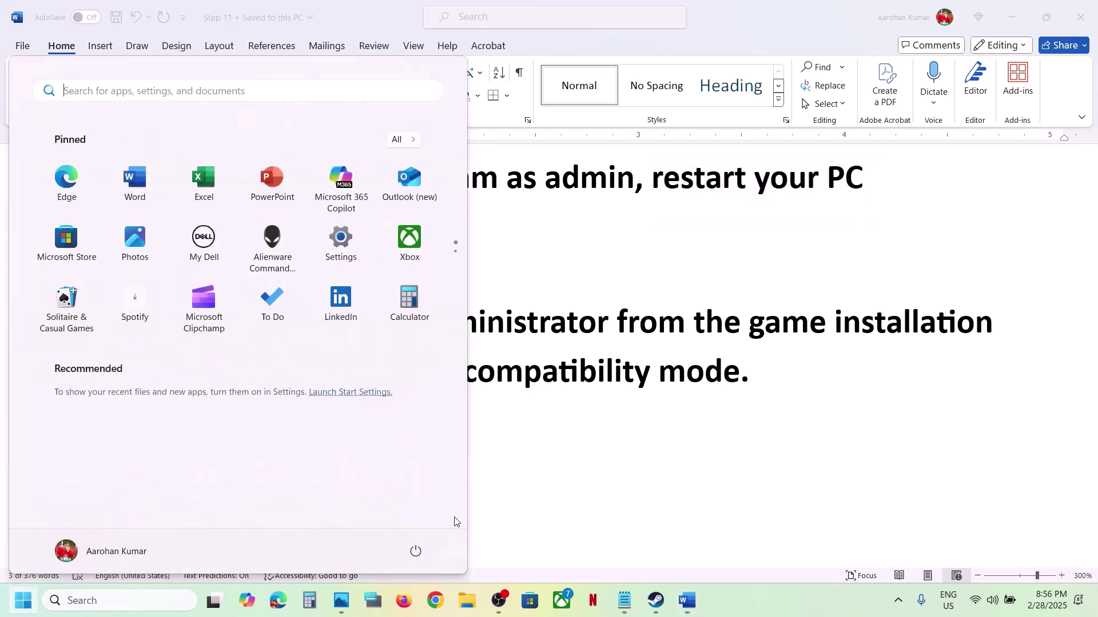
click(416, 557)
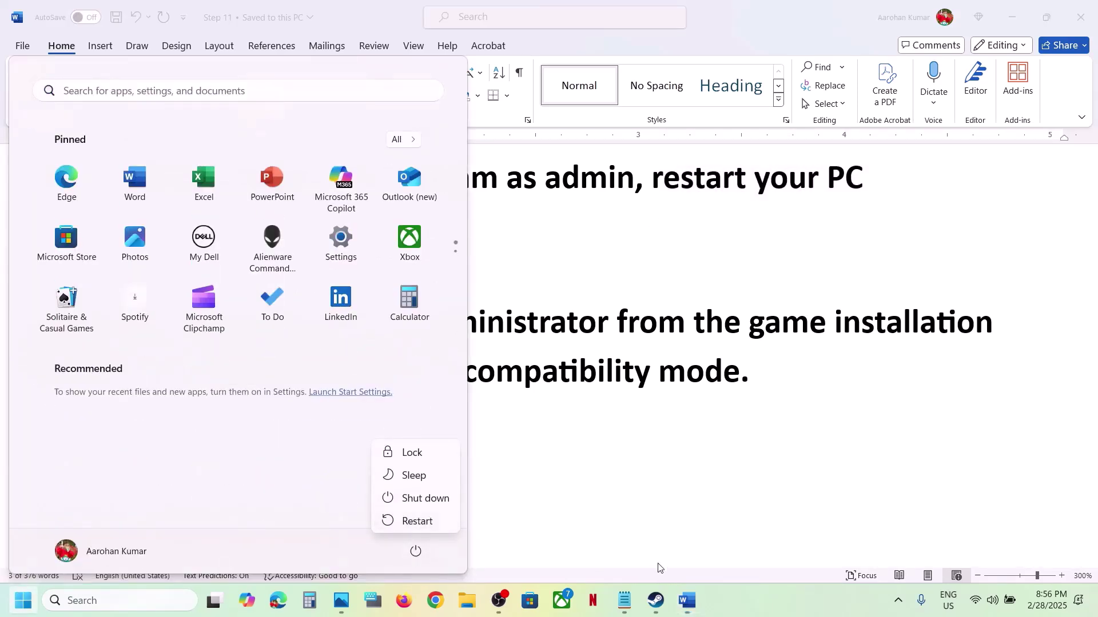
Return to the Word document and highlight the Step 2 instruction to run the game as an administrator from the installation folder.
click(655, 601)
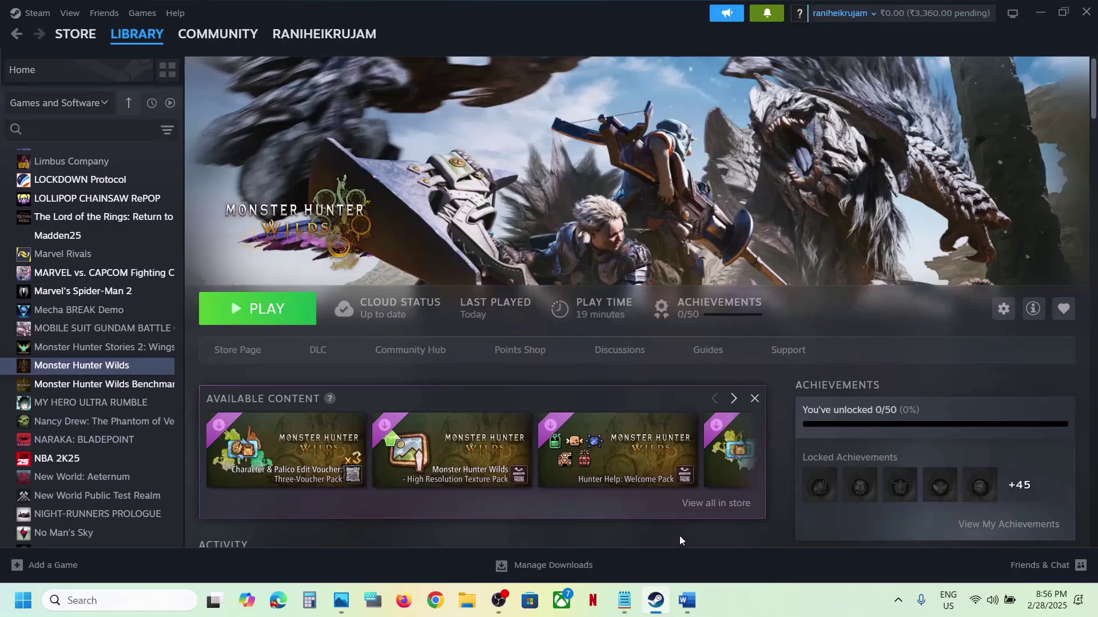
click(691, 593)
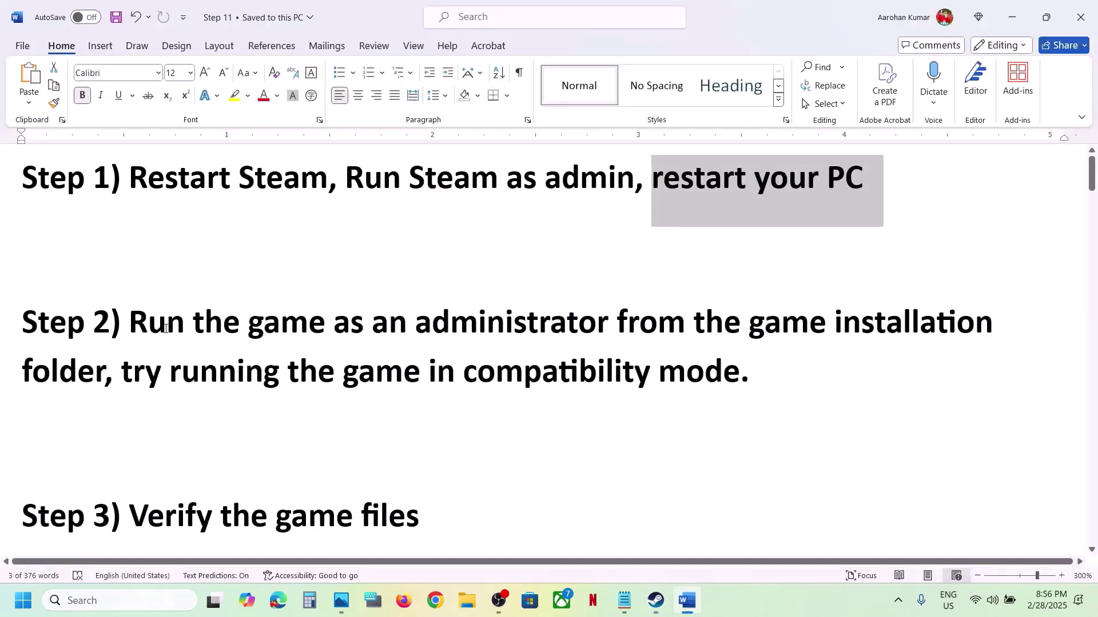
drag(135, 323, 104, 371)
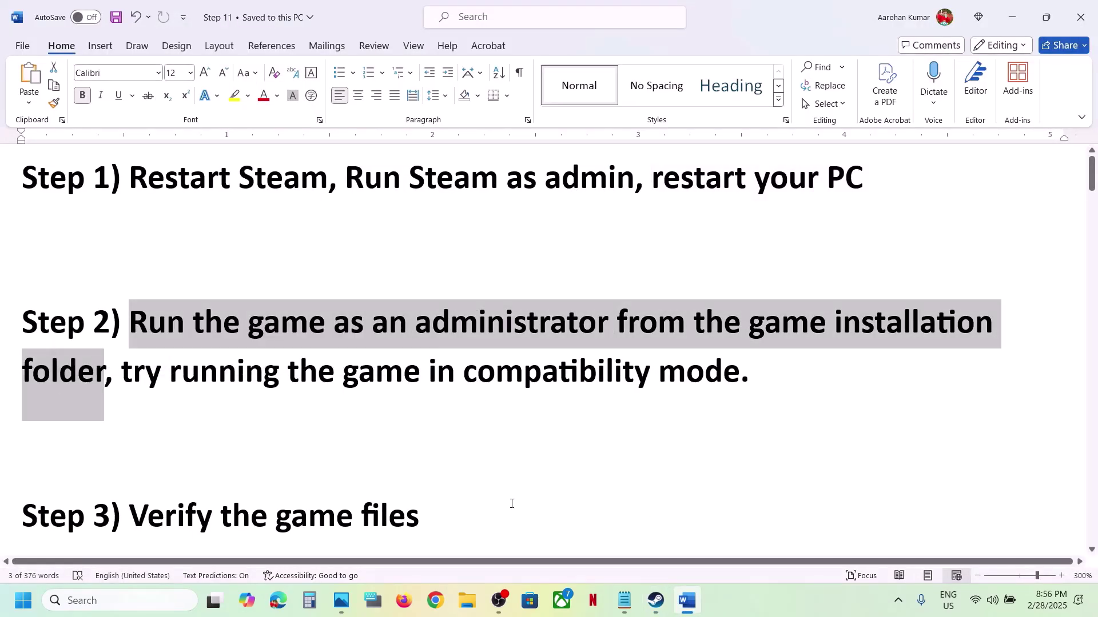
Switch to Steam and browse the local files of Monster Hunter Wilds.
click(655, 600)
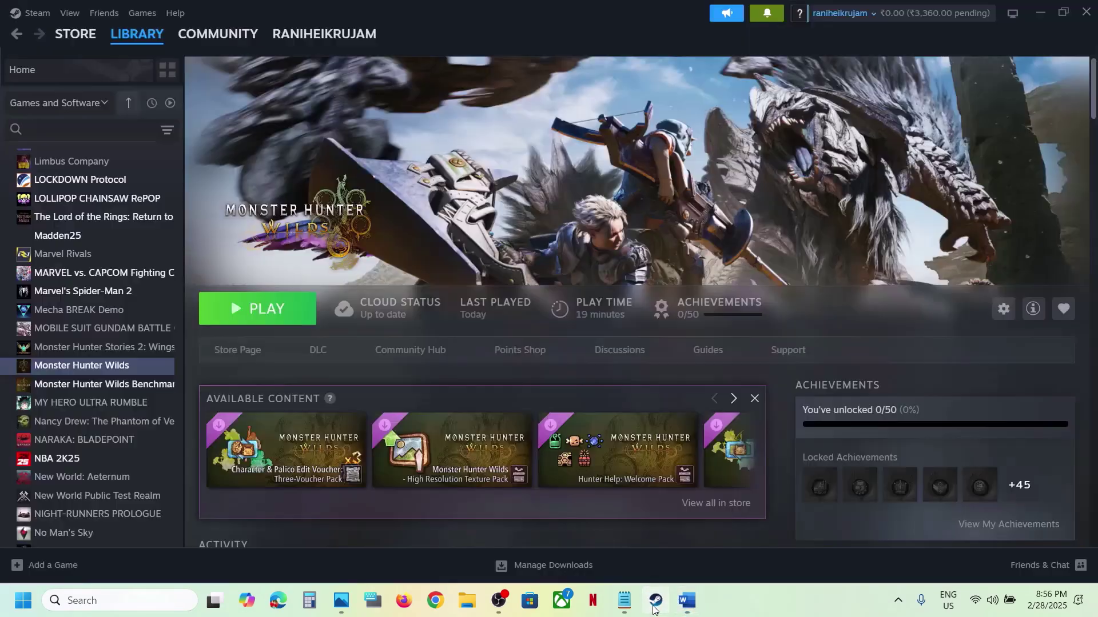
right_click(85, 369)
mouse_move(142, 454)
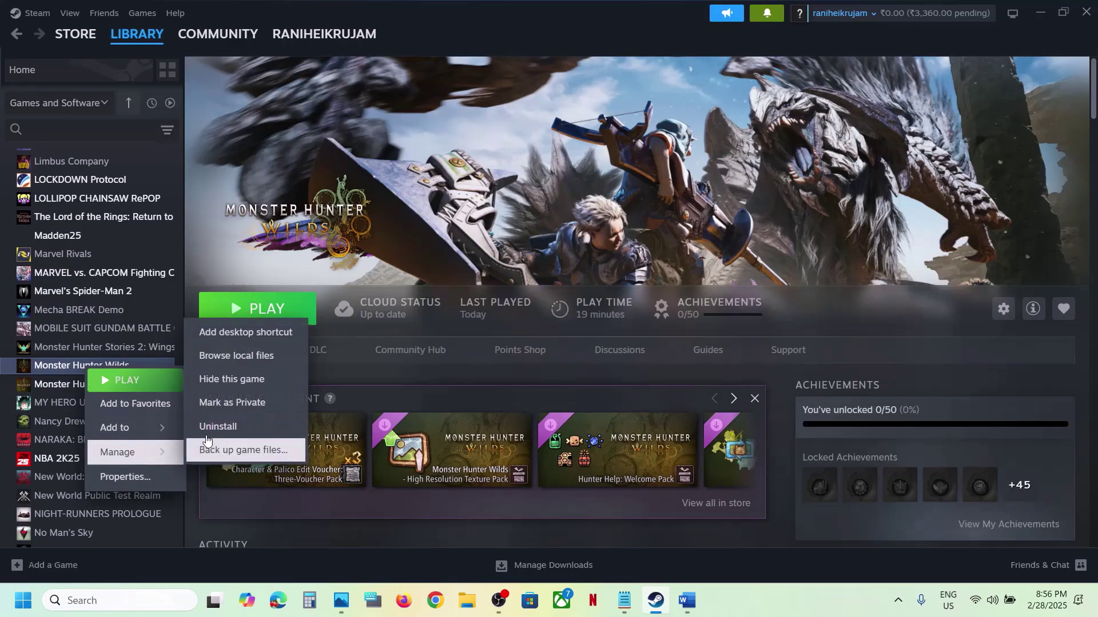
click(232, 356)
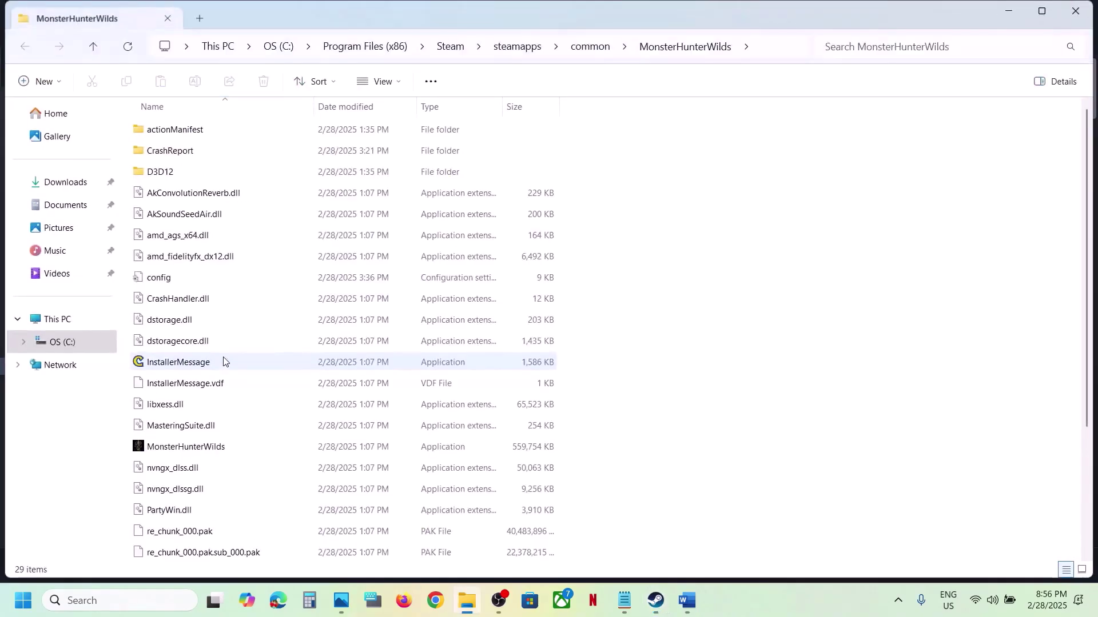
Set the MonsterHunterWilds application to run as an administrator in its compatibility properties, and apply the change.
scroll(220, 383, down, 3)
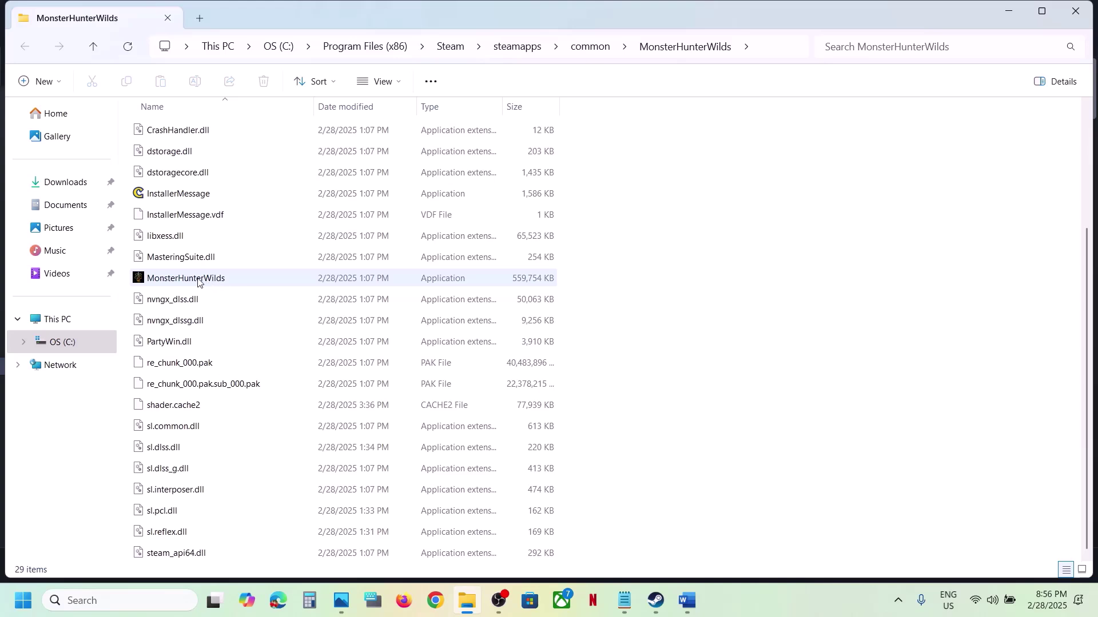
mouse_move(212, 282)
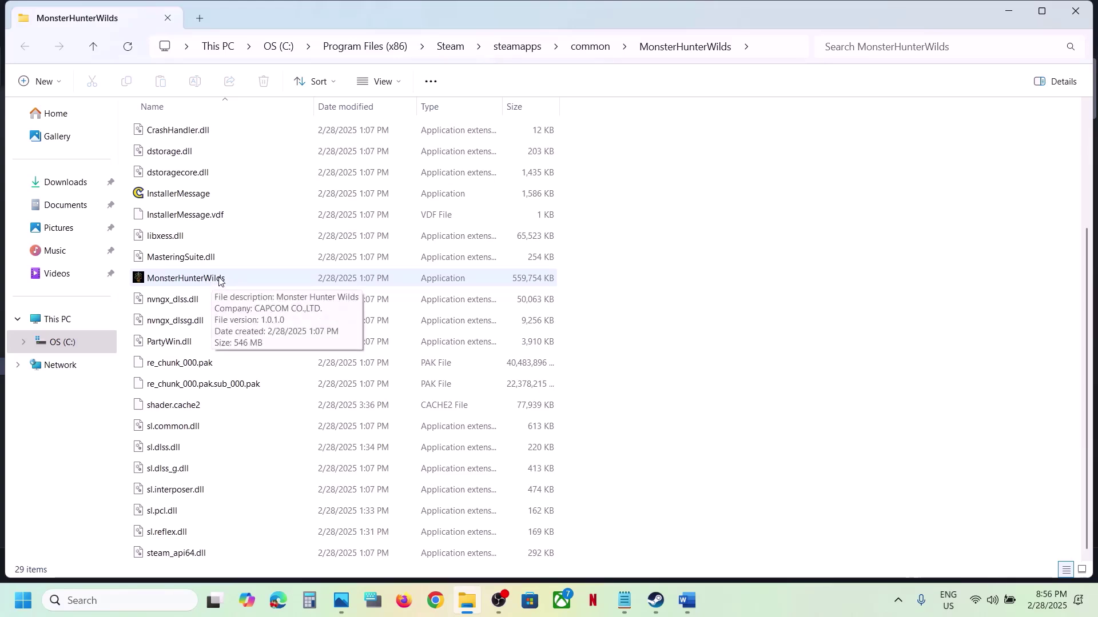
right_click(219, 279)
click(298, 376)
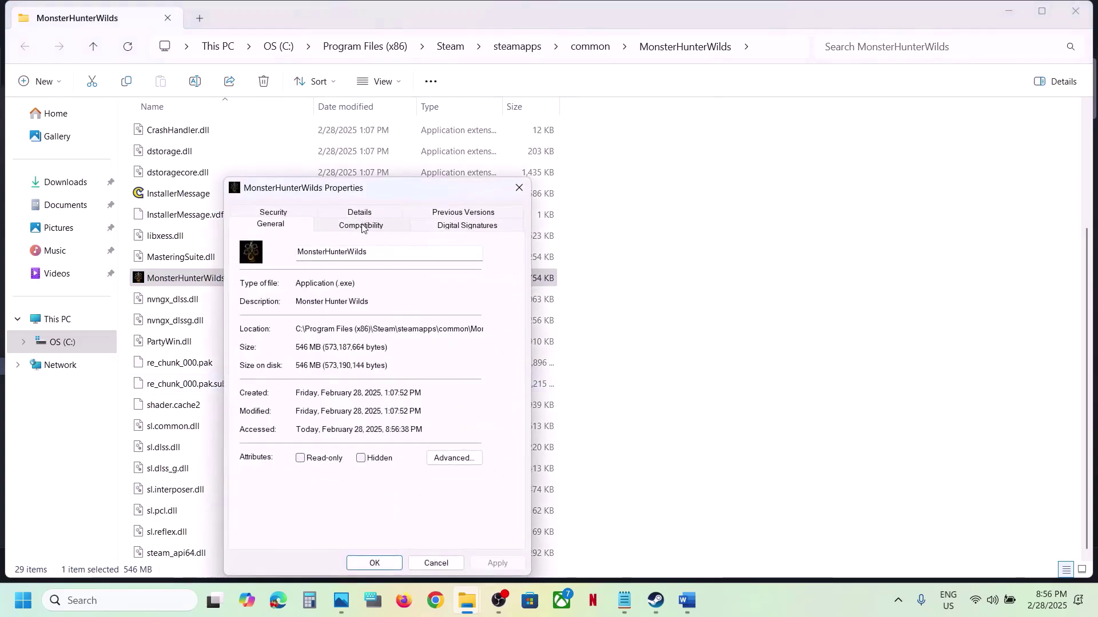
click(361, 227)
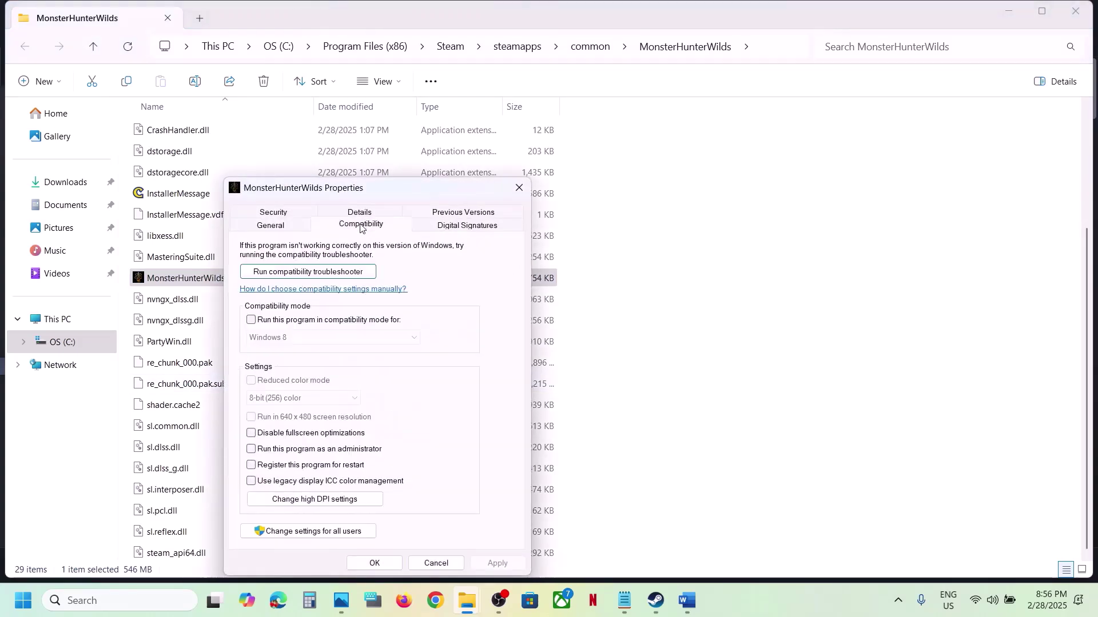
click(252, 449)
click(485, 566)
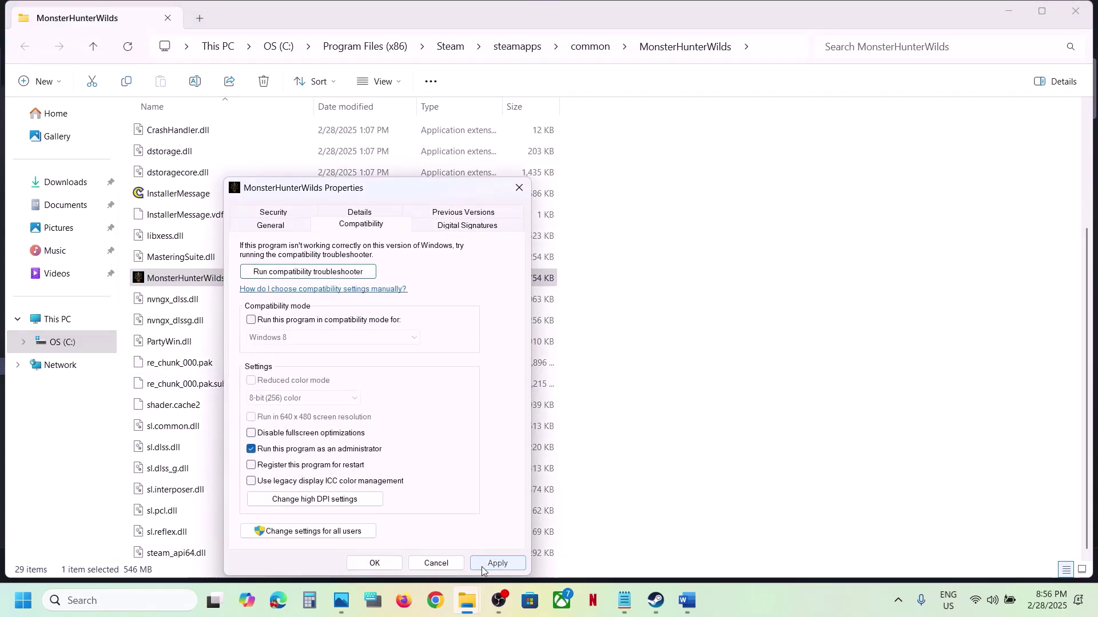
click(378, 564)
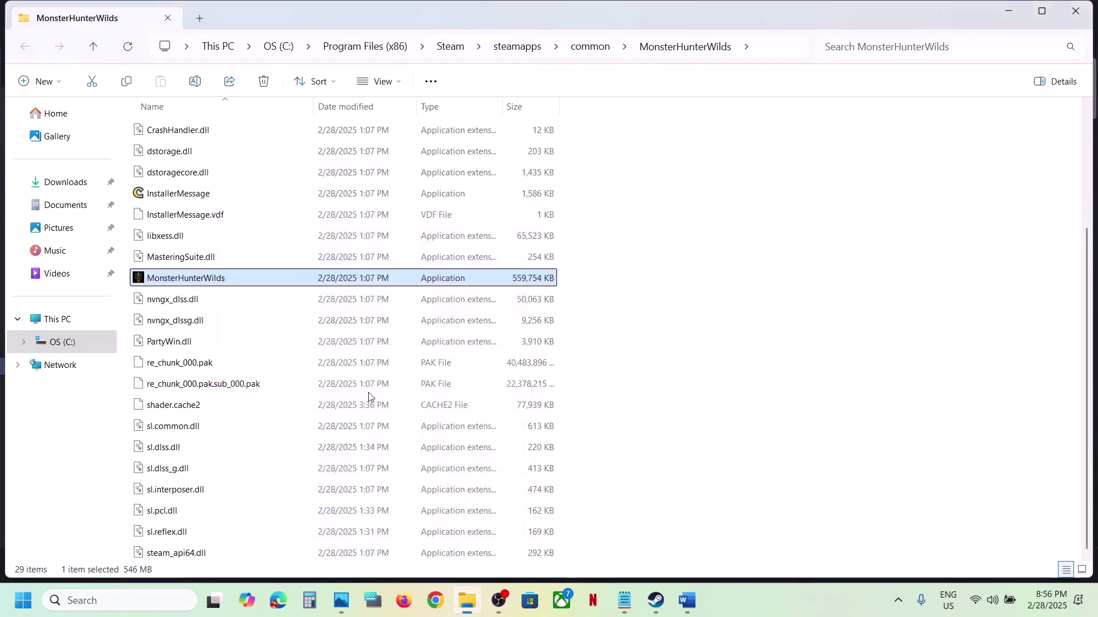
Enable compatibility mode for Windows 8 on the MonsterHunterWilds application and apply it.
right_click(247, 284)
click(331, 381)
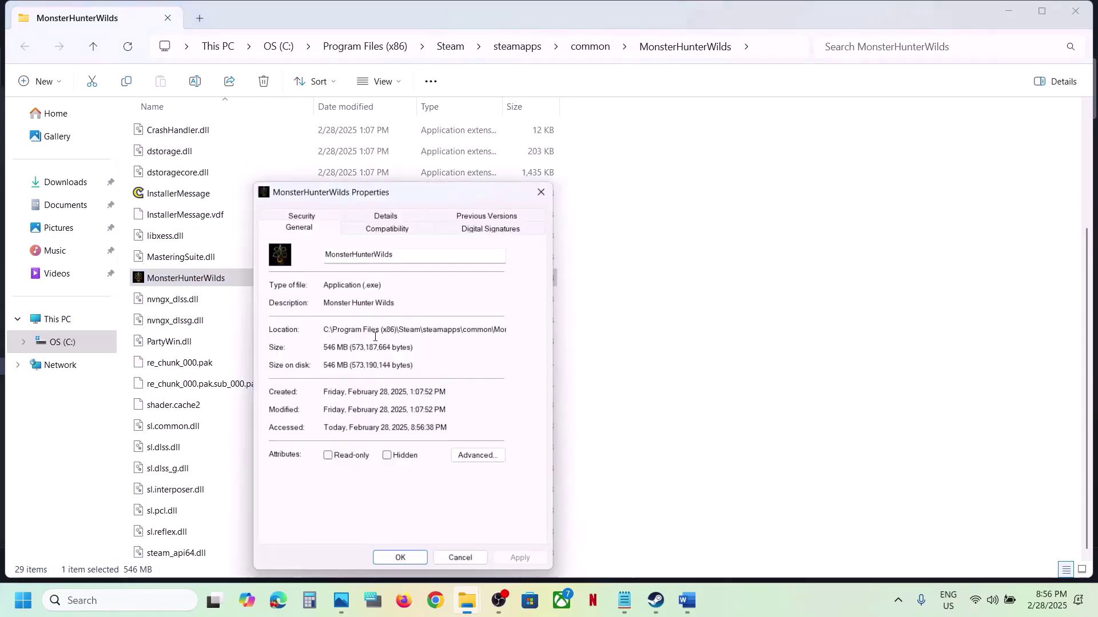
click(357, 231)
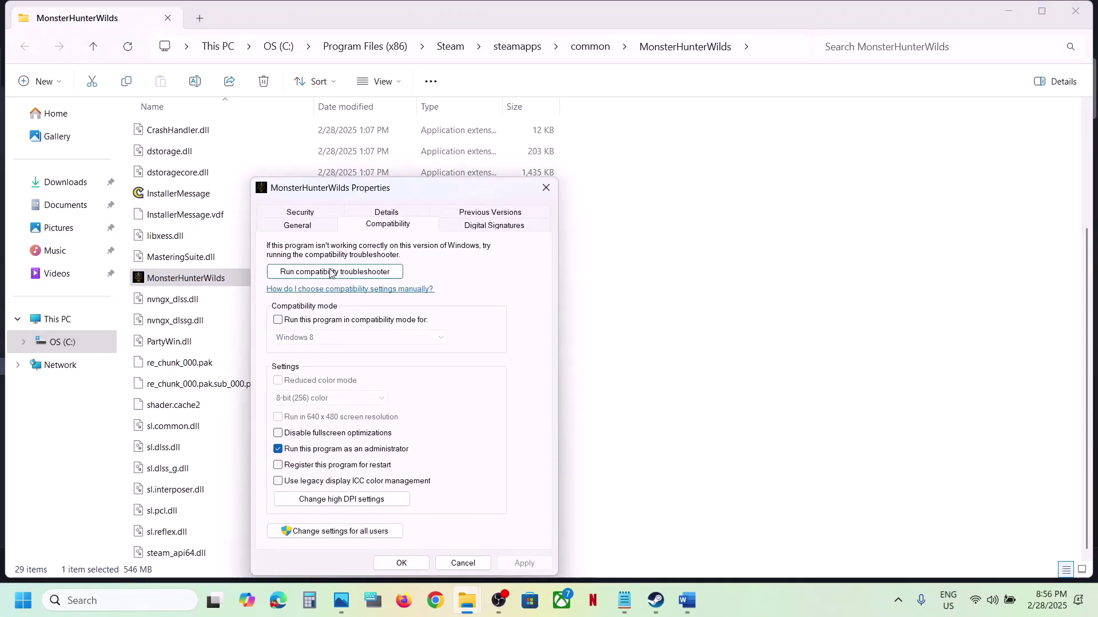
click(279, 320)
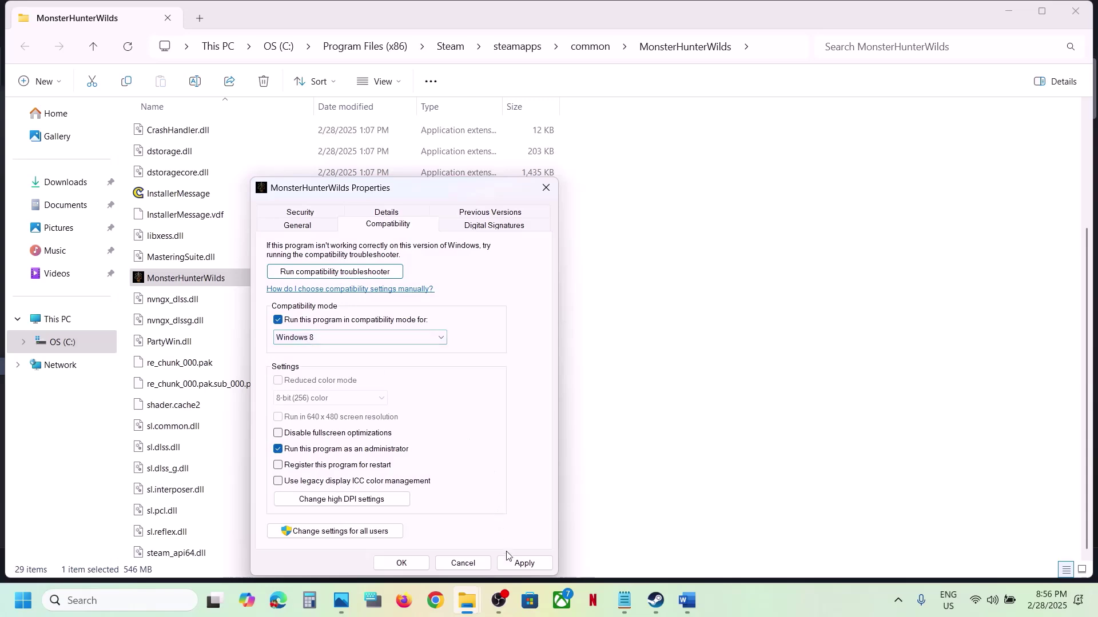
click(522, 563)
click(425, 563)
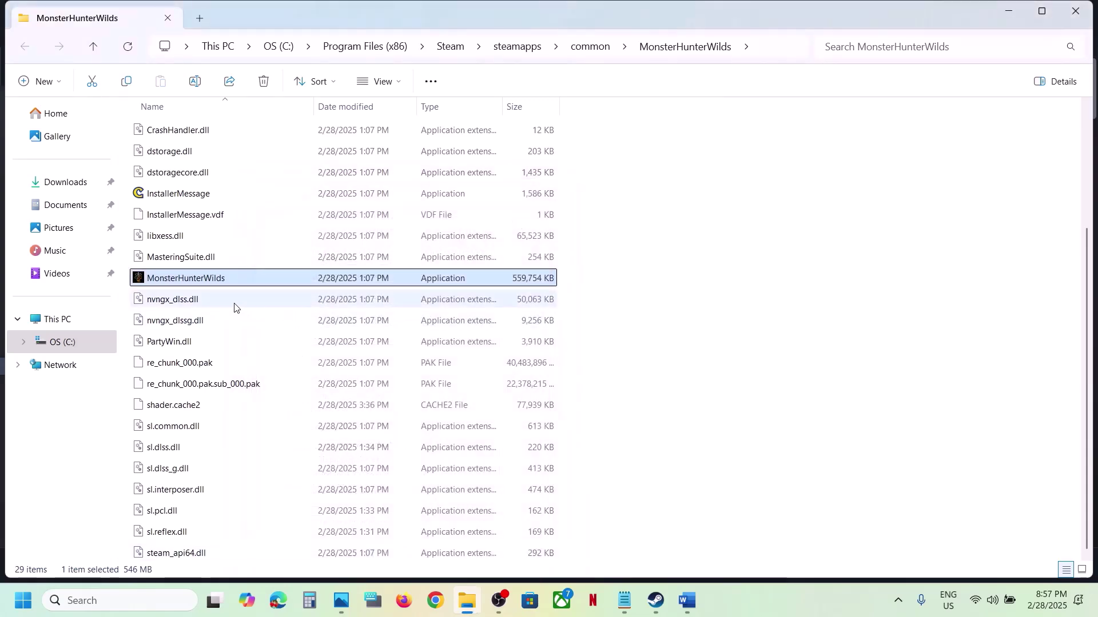
Change the MonsterHunterWilds application's compatibility mode to Windows 7 and apply it.
right_click(213, 286)
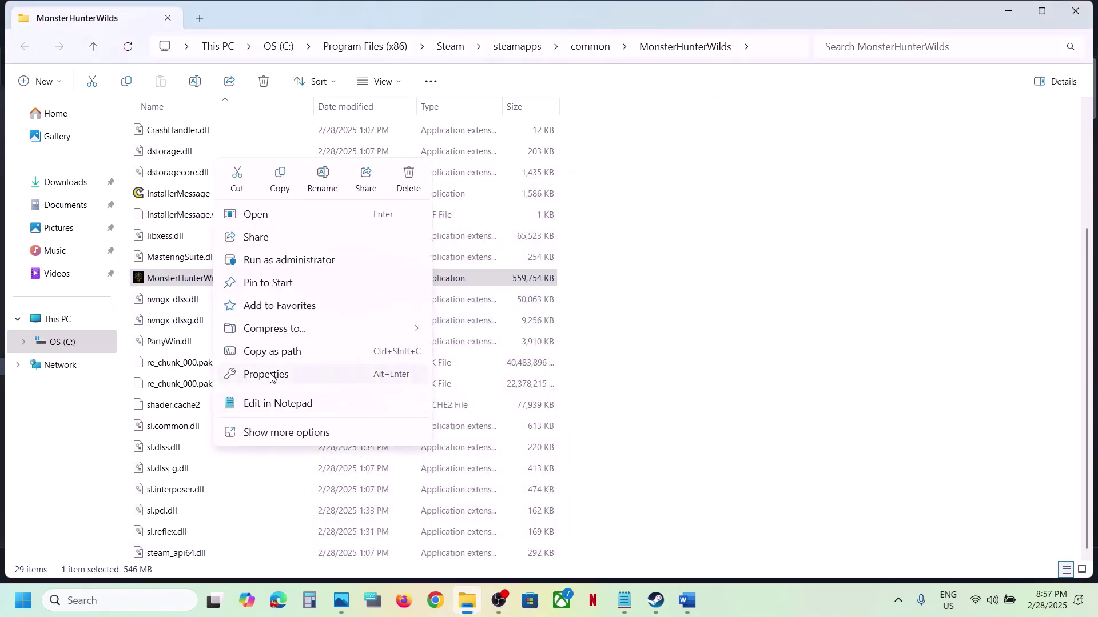
click(358, 373)
click(374, 227)
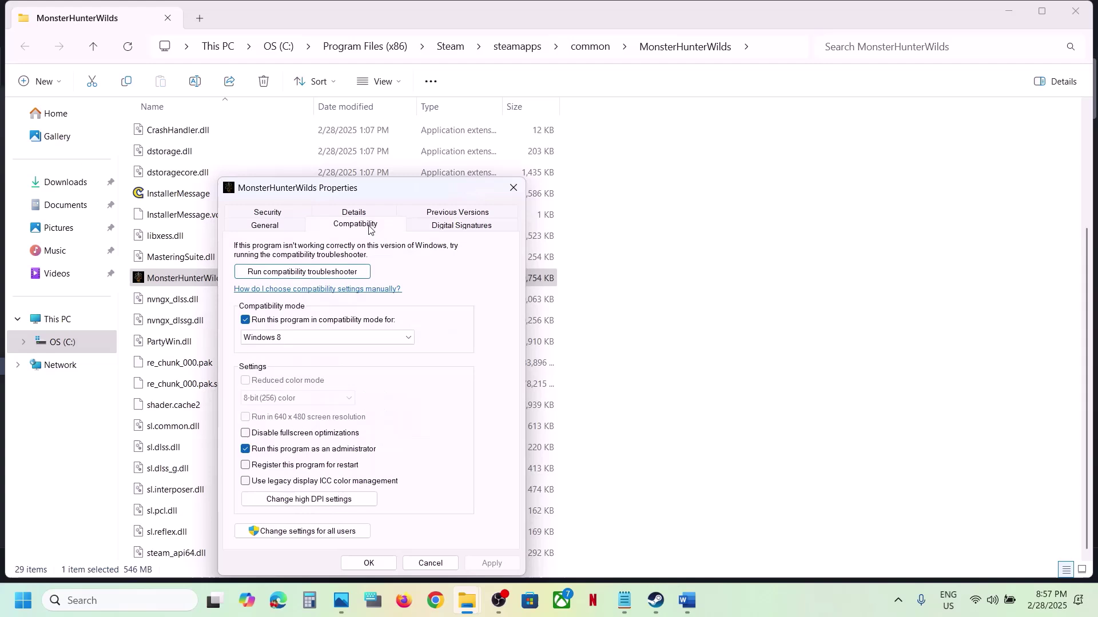
click(284, 338)
click(275, 378)
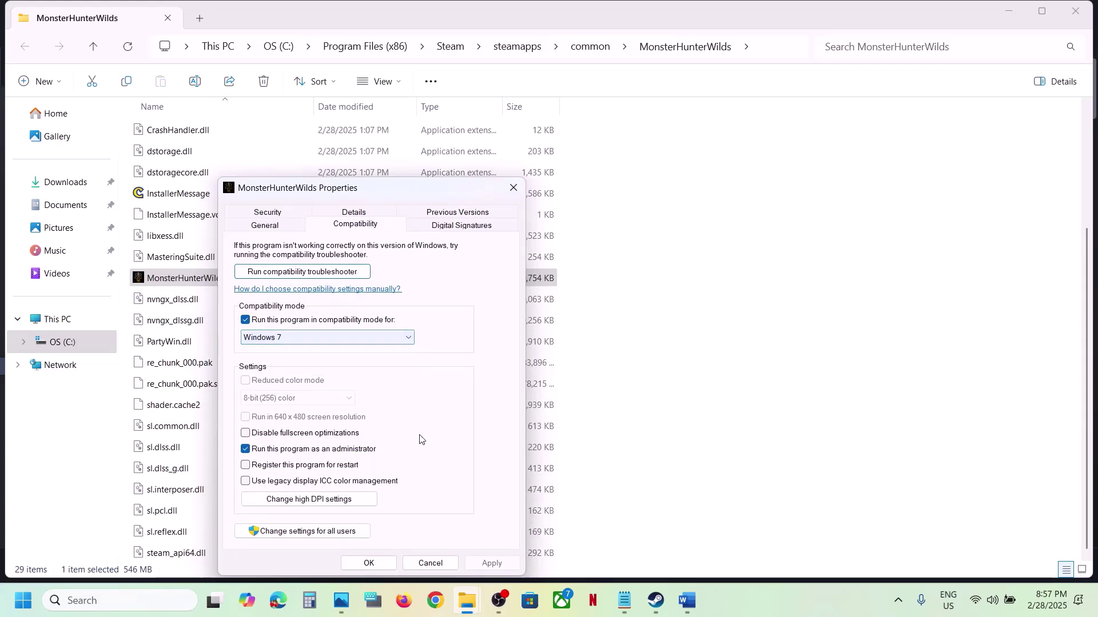
click(495, 566)
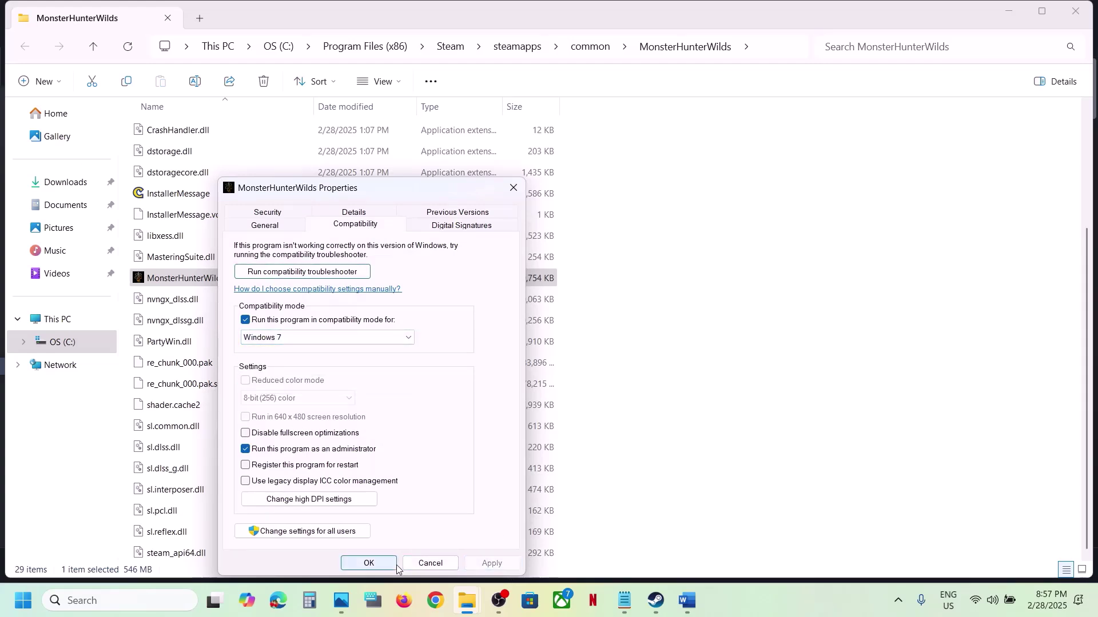
Disable fullscreen optimizations for the MonsterHunterWilds application, apply the setting and close its properties.
click(245, 434)
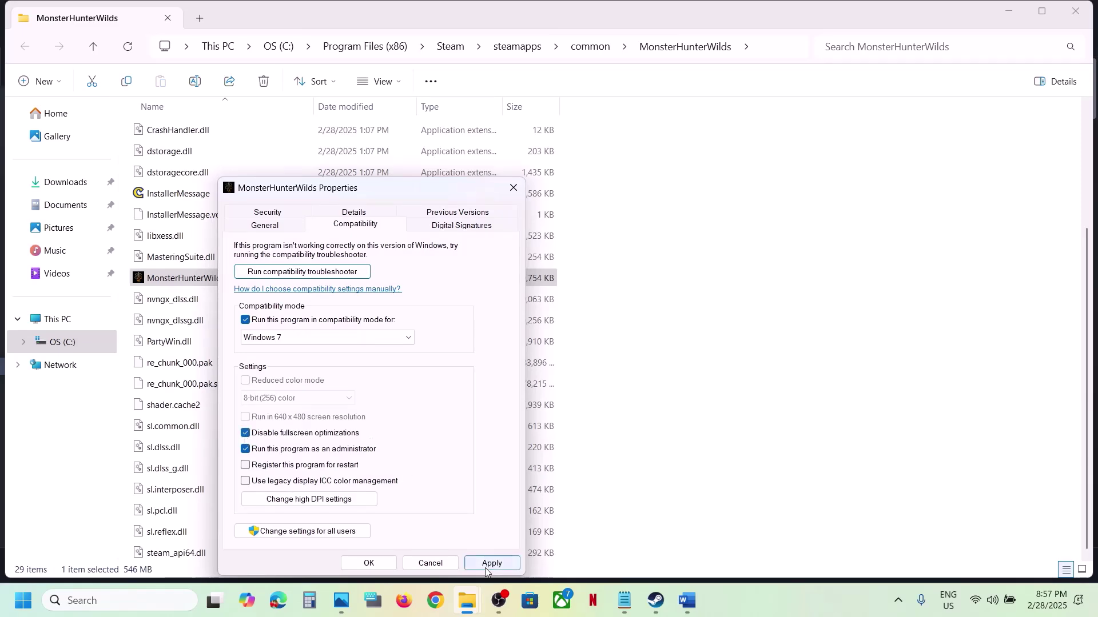
click(485, 566)
click(369, 563)
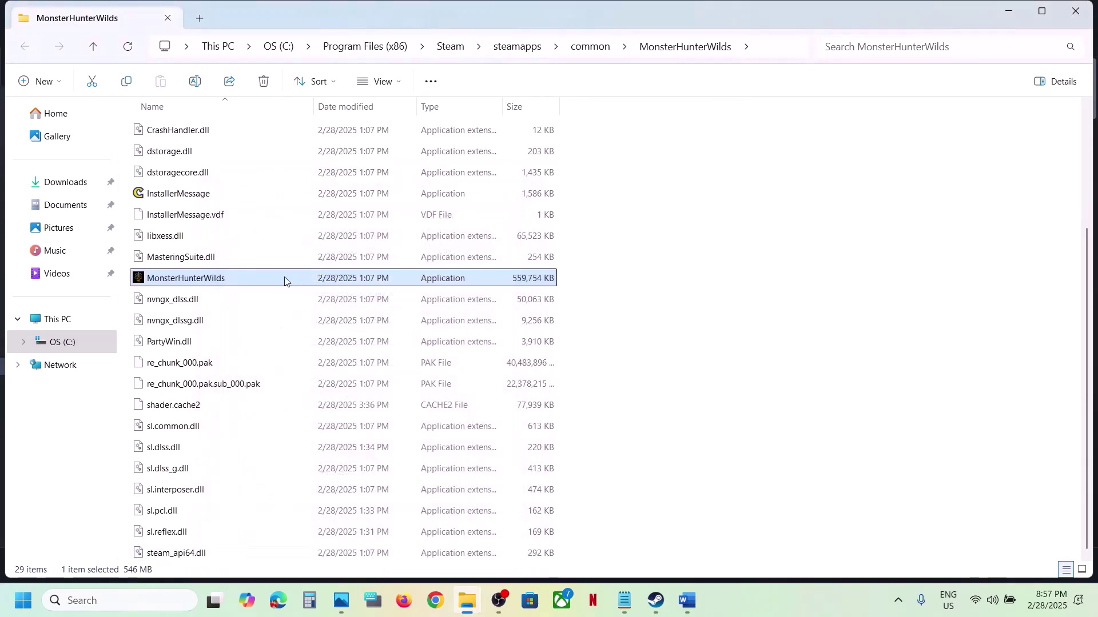
Turn off compatibility mode, disabled fullscreen optimizations and running as administrator for the MonsterHunterWilds application, apply, and close its properties and folder.
right_click(247, 283)
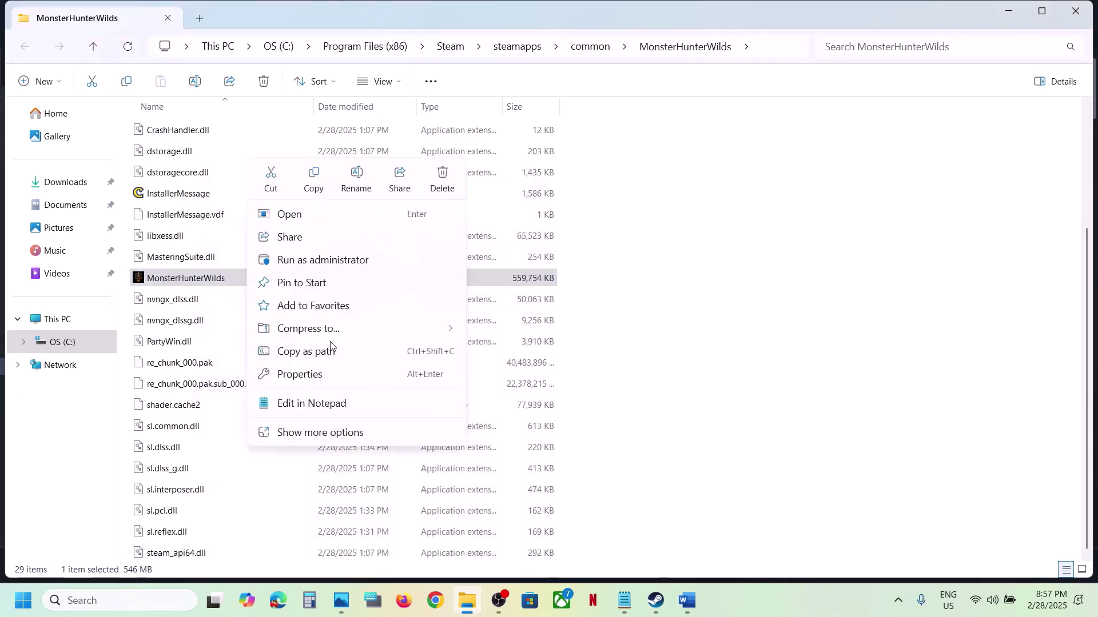
click(312, 374)
click(370, 226)
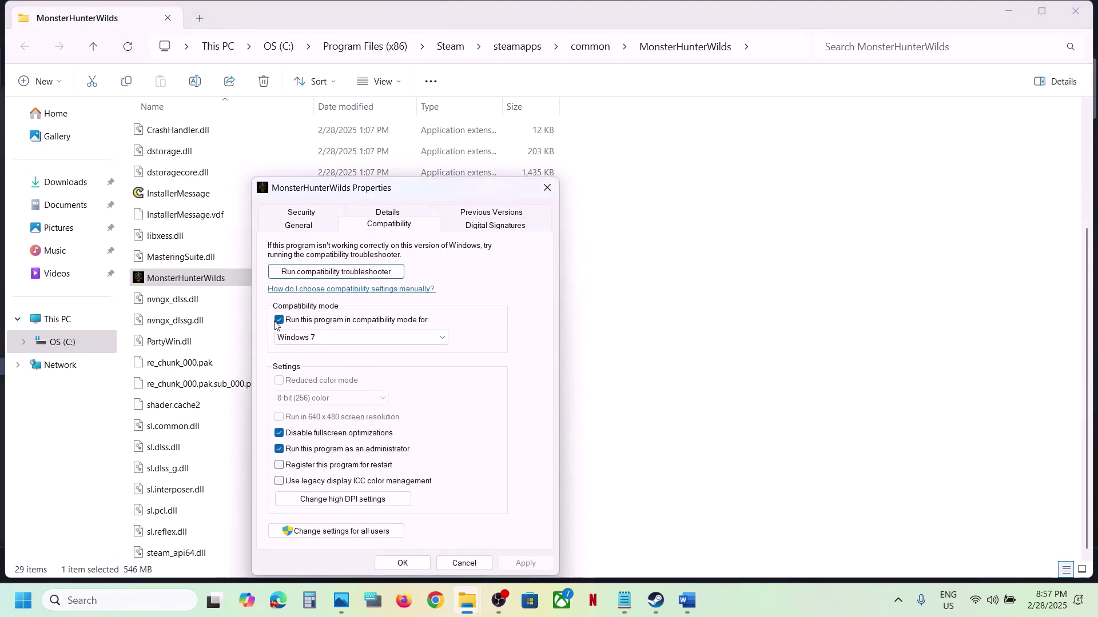
click(278, 321)
click(279, 433)
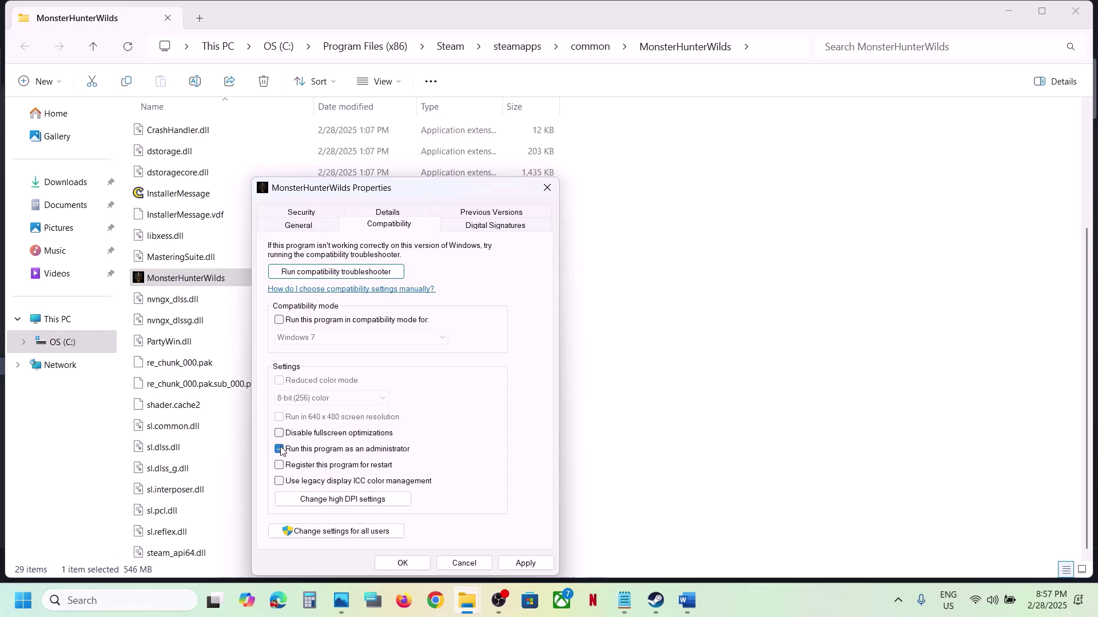
click(280, 449)
click(525, 562)
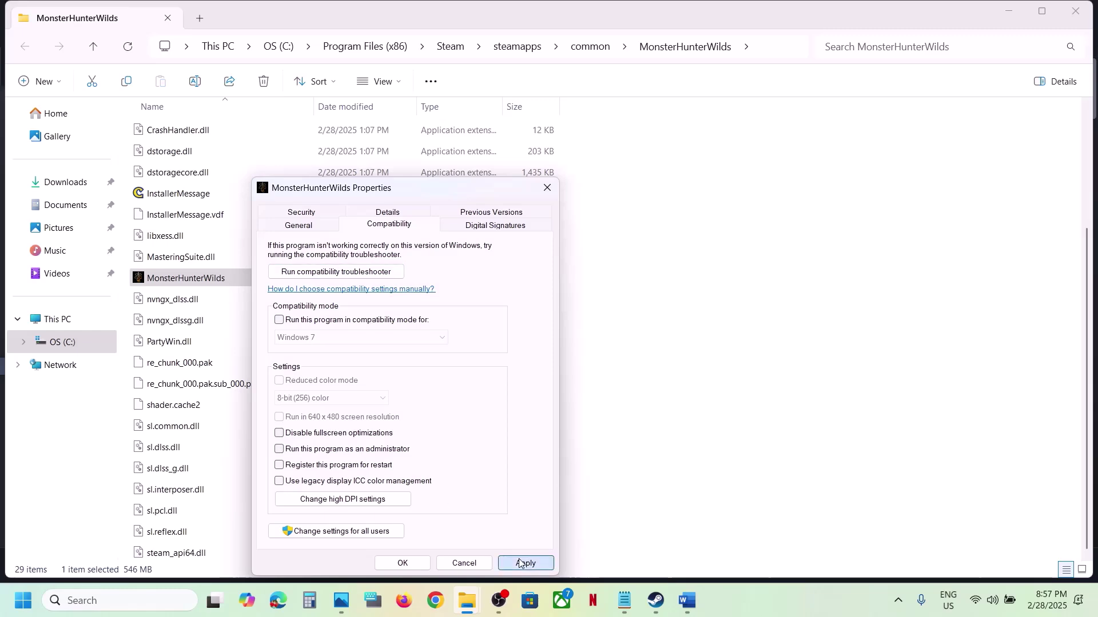
click(402, 562)
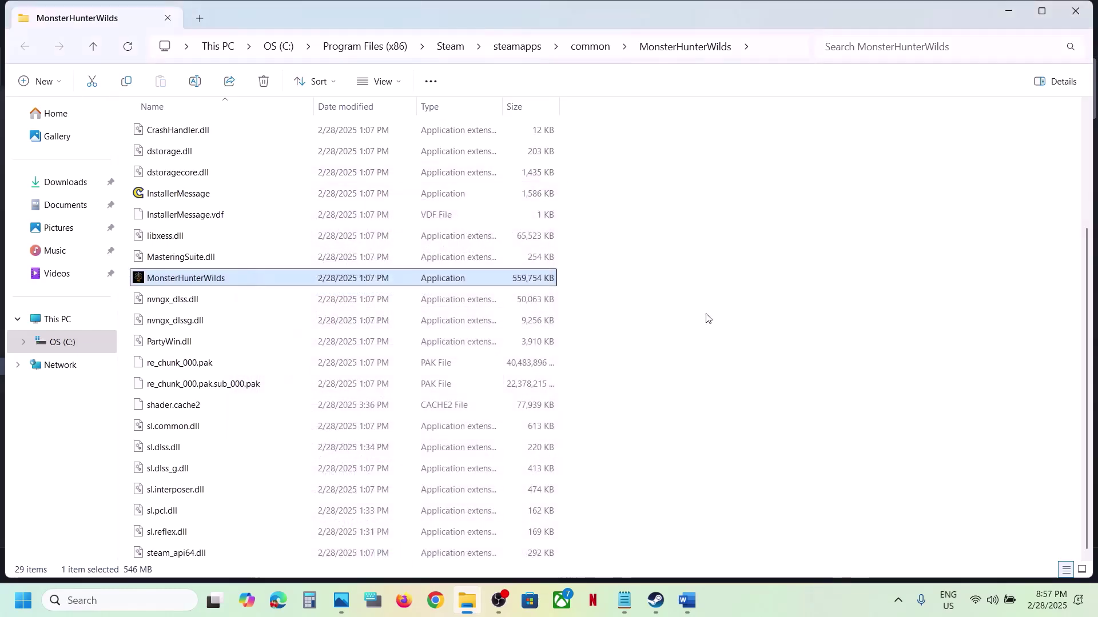
click(1077, 17)
Switch to the Word document, read Step 3 on verifying the game files, and minimize the document.
click(686, 601)
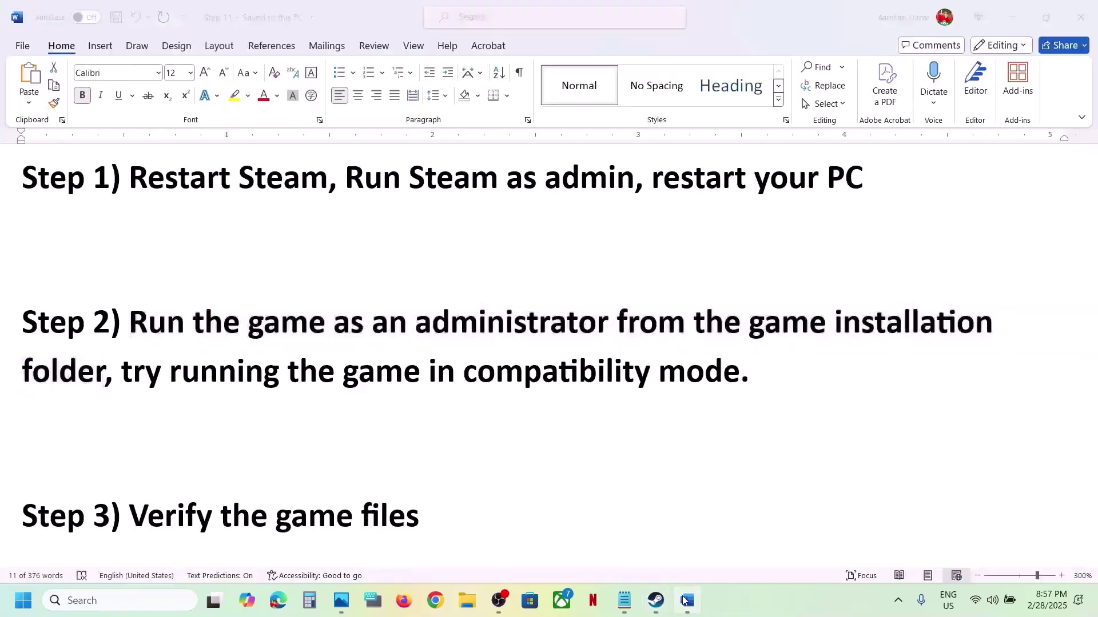
scroll(287, 442, down, 1)
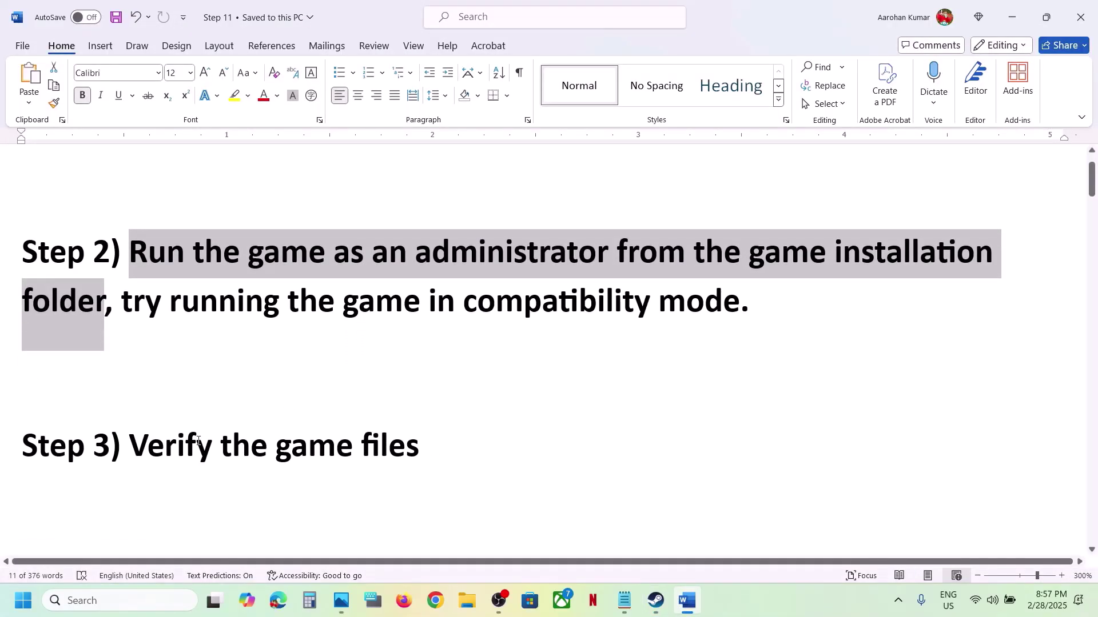
drag(198, 441, 26, 388)
click(1012, 18)
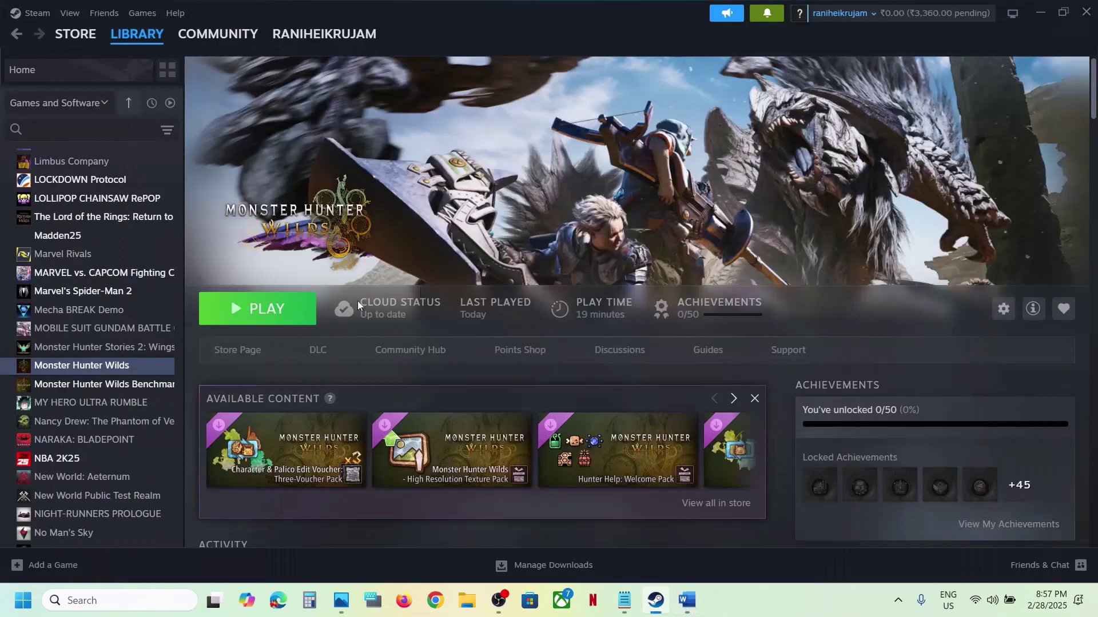
Verify the integrity of Monster Hunter Wilds' installed files in Steam and close the game's properties.
right_click(159, 369)
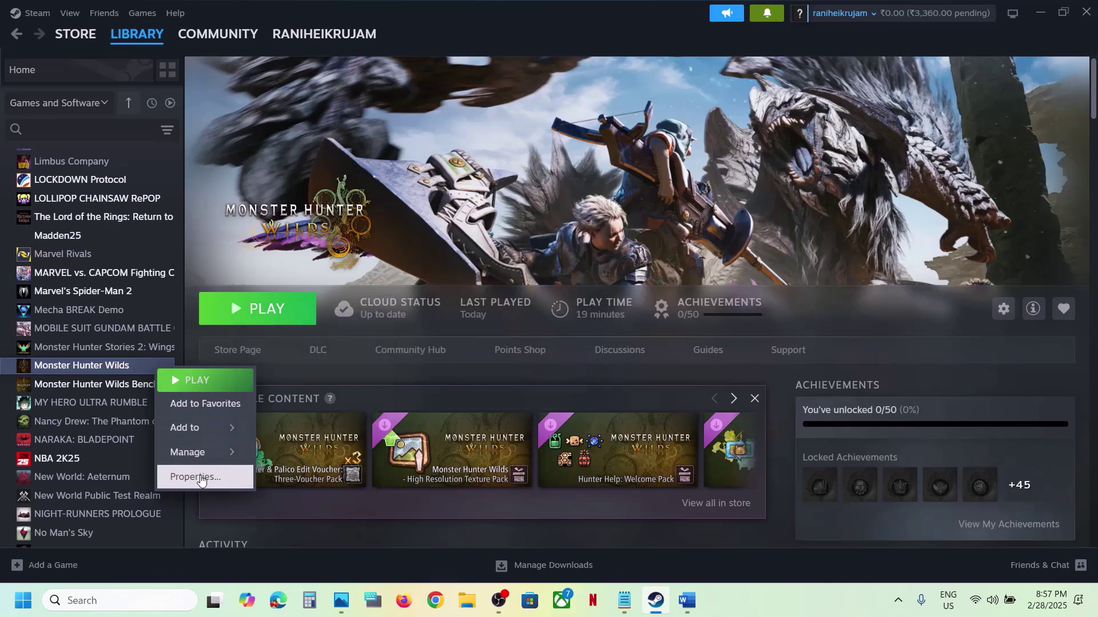
click(200, 478)
click(303, 215)
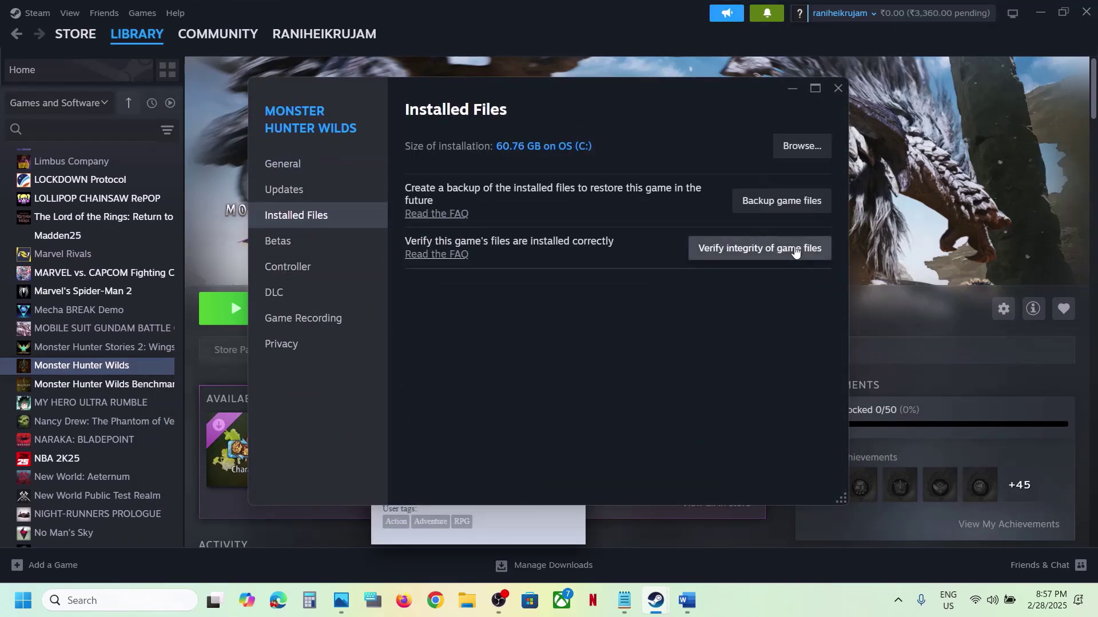
click(764, 255)
click(839, 90)
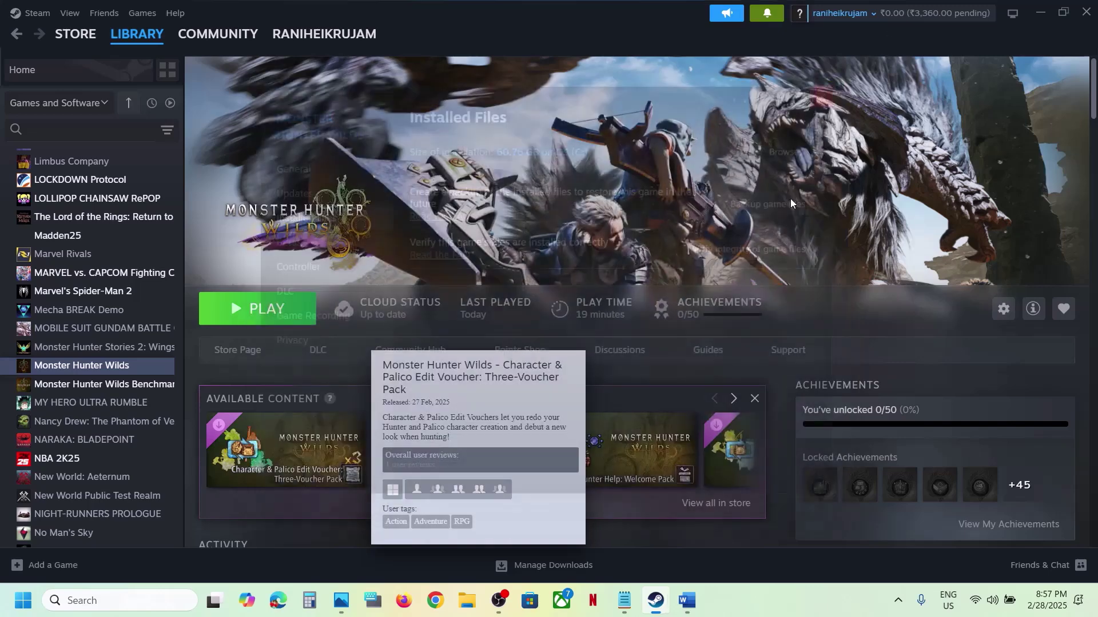
Return to the Word document and read Step 4 on the Anti-Tamper/something went wrong error, highlighting its key phrases.
click(687, 600)
scroll(456, 385, down, 4)
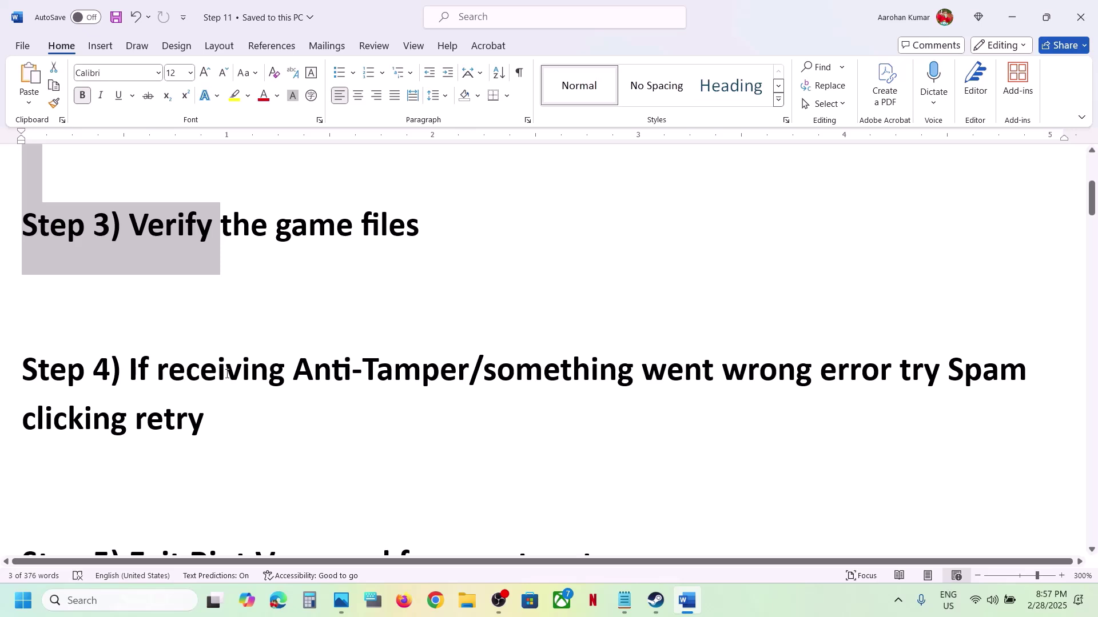
drag(301, 367, 875, 371)
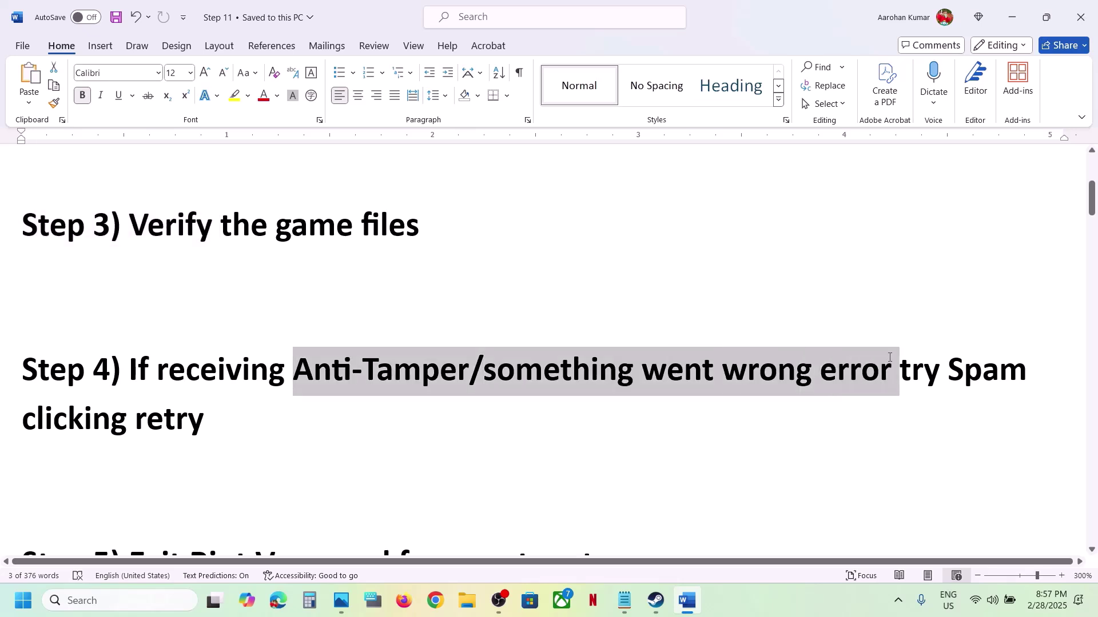
drag(961, 375, 207, 422)
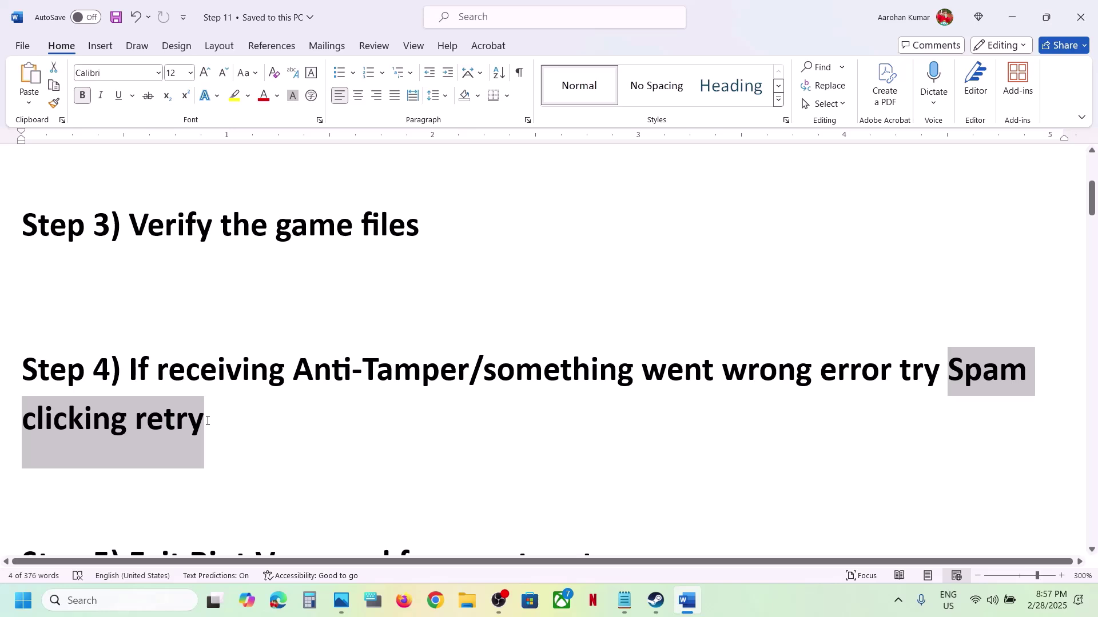
click(207, 421)
drag(304, 369, 733, 360)
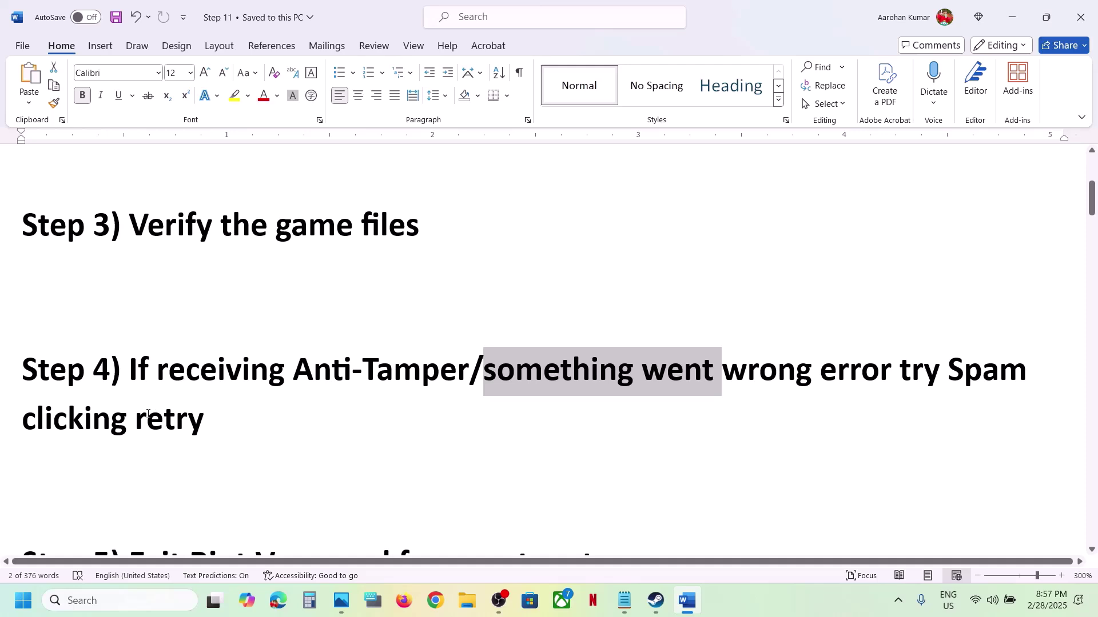
drag(148, 414, 209, 417)
click(209, 417)
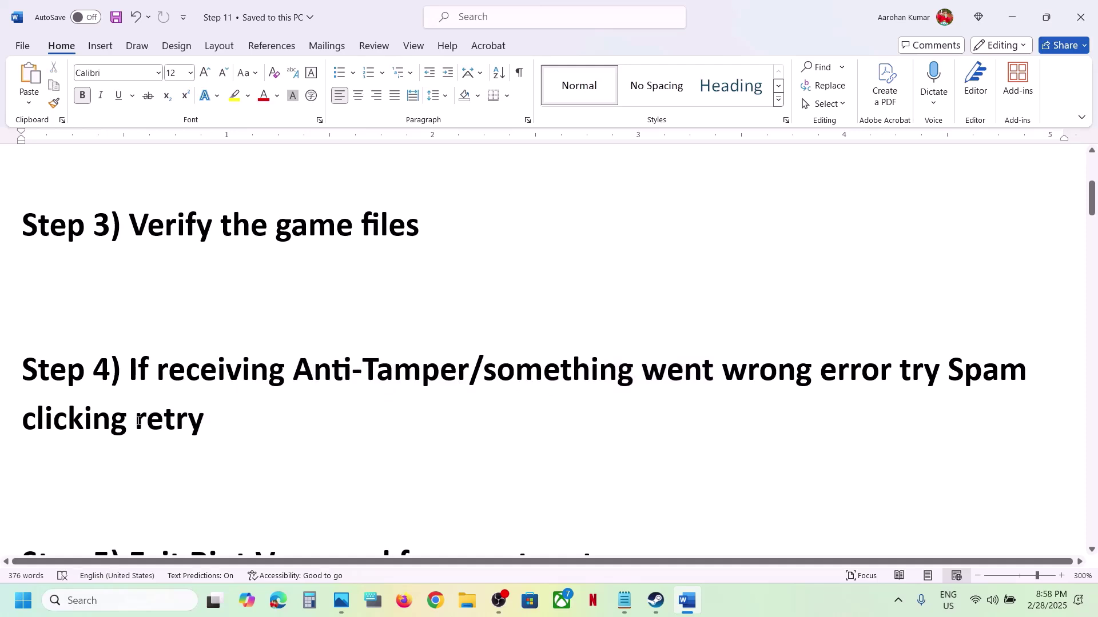
drag(135, 420, 216, 412)
click(216, 414)
Read Step 5 on exiting Riot Vanguard and check the hidden system tray icons, viewing Google Chrome's tray options as an example.
scroll(215, 413, down, 1)
scroll(215, 413, down, 2)
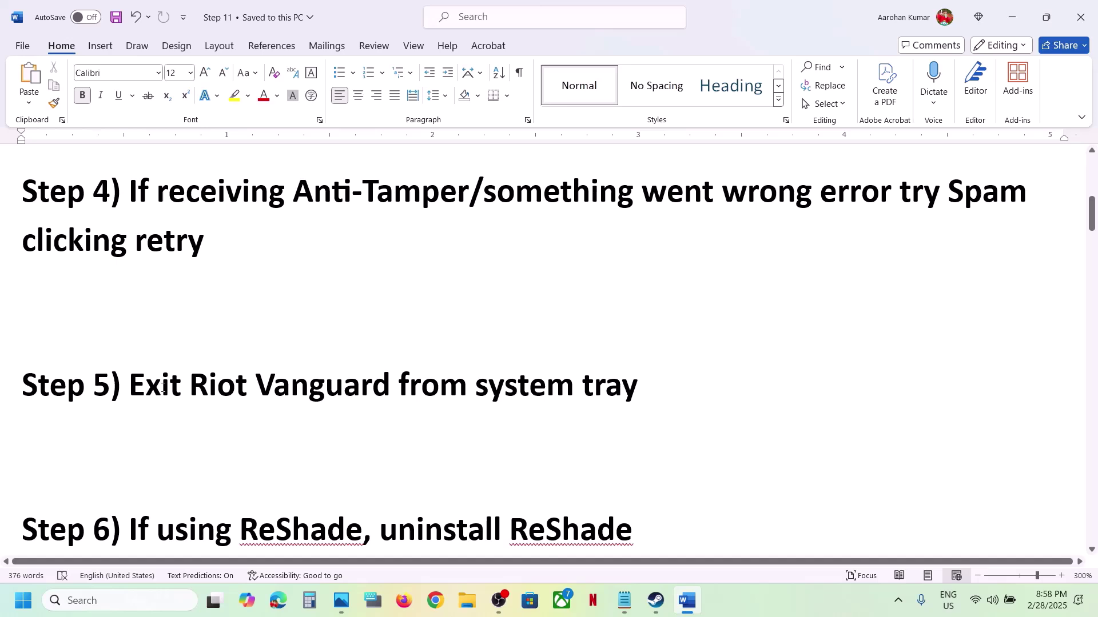
drag(162, 389, 632, 382)
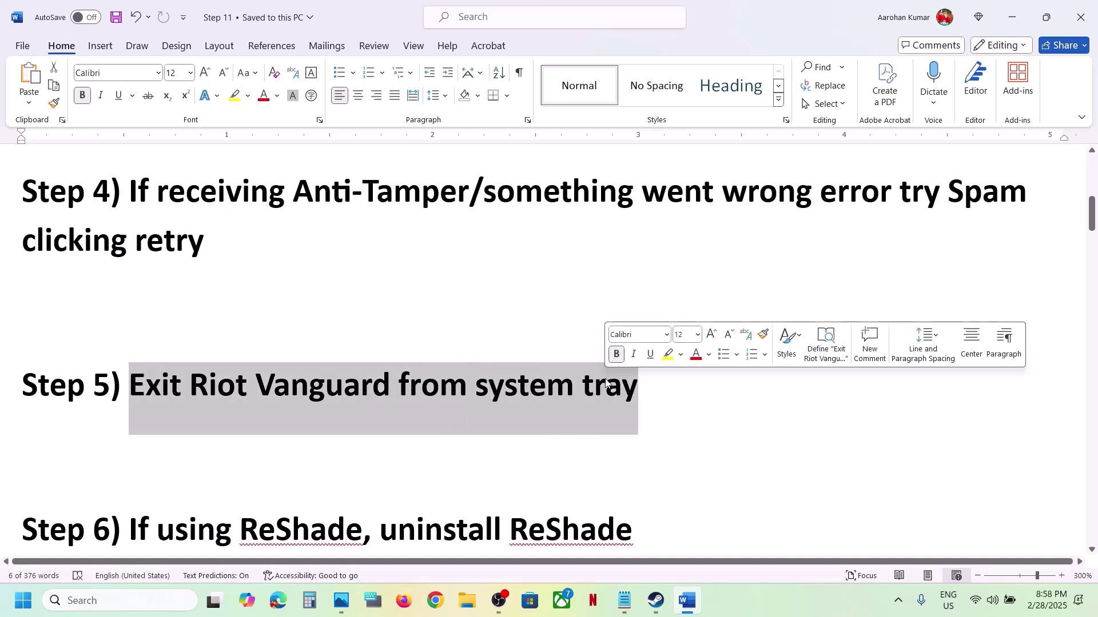
click(899, 609)
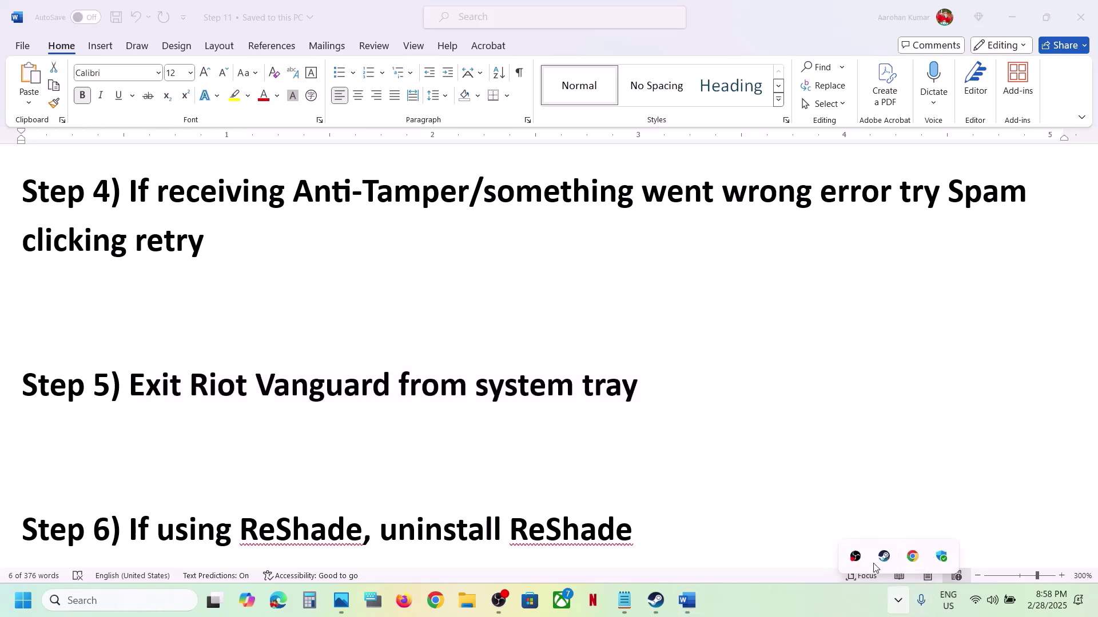
right_click(911, 559)
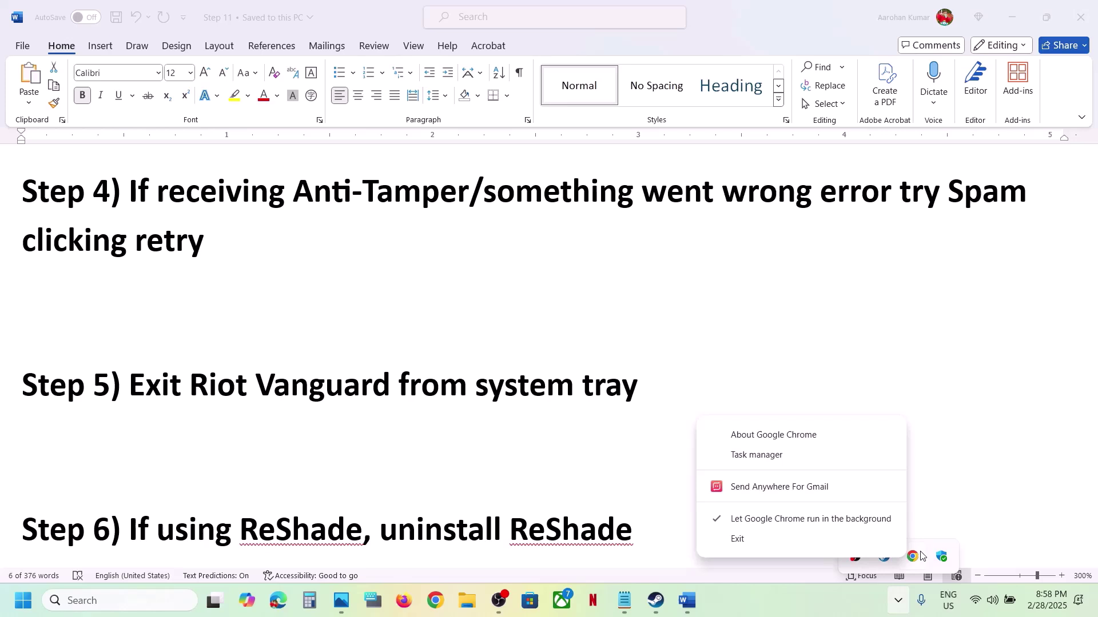
click(956, 497)
click(583, 451)
Read Step 6 on uninstalling ReShade and highlight the word ReShade.
scroll(583, 453, down, 1)
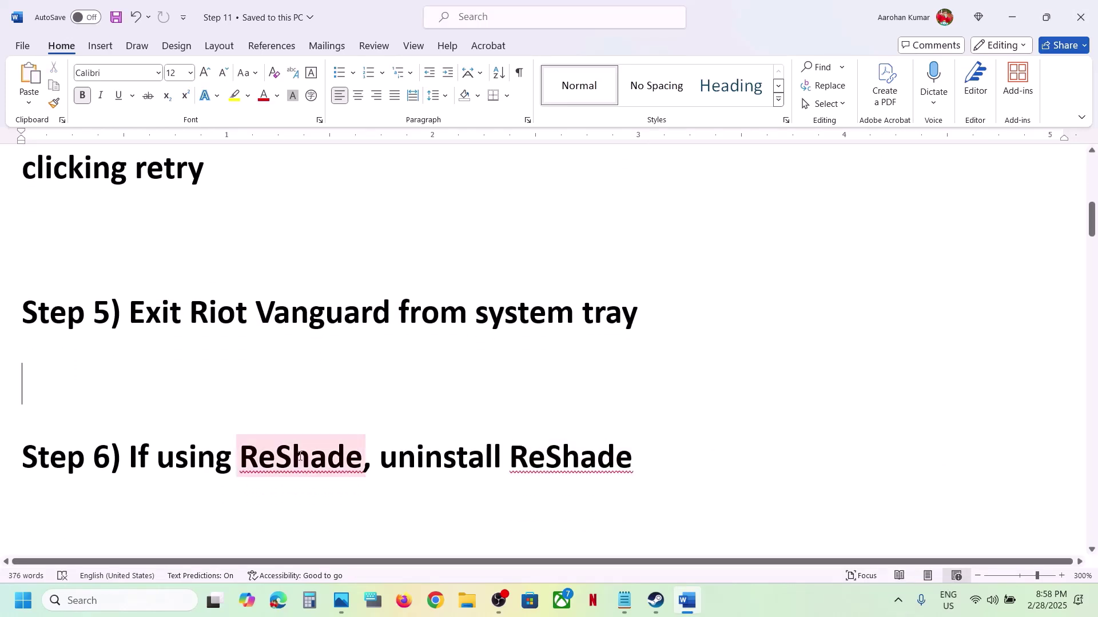
double_click(299, 457)
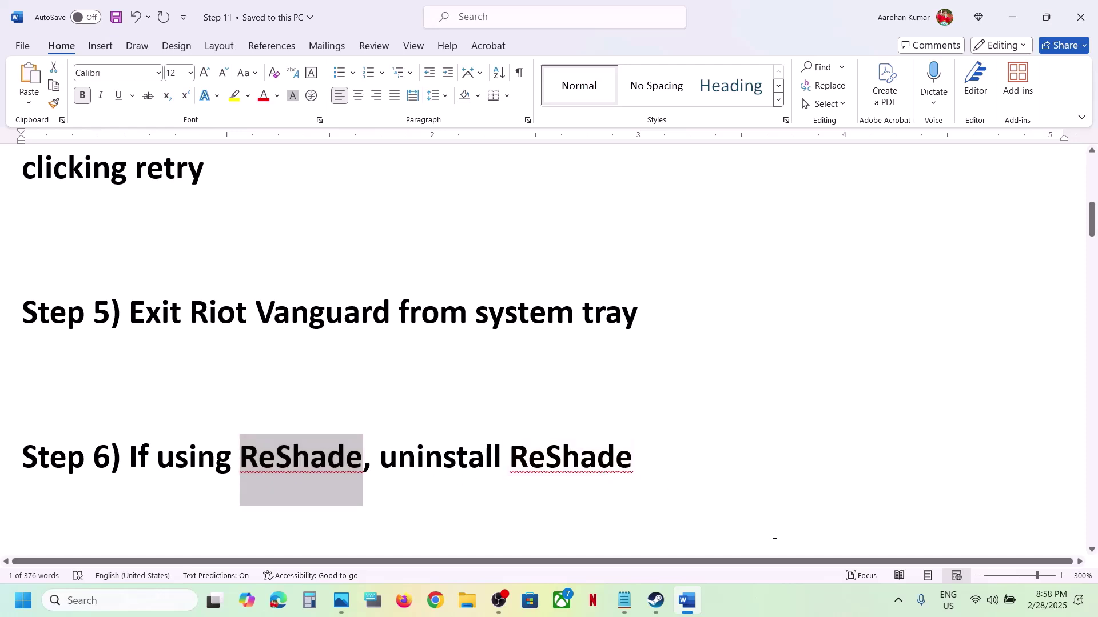
click(766, 608)
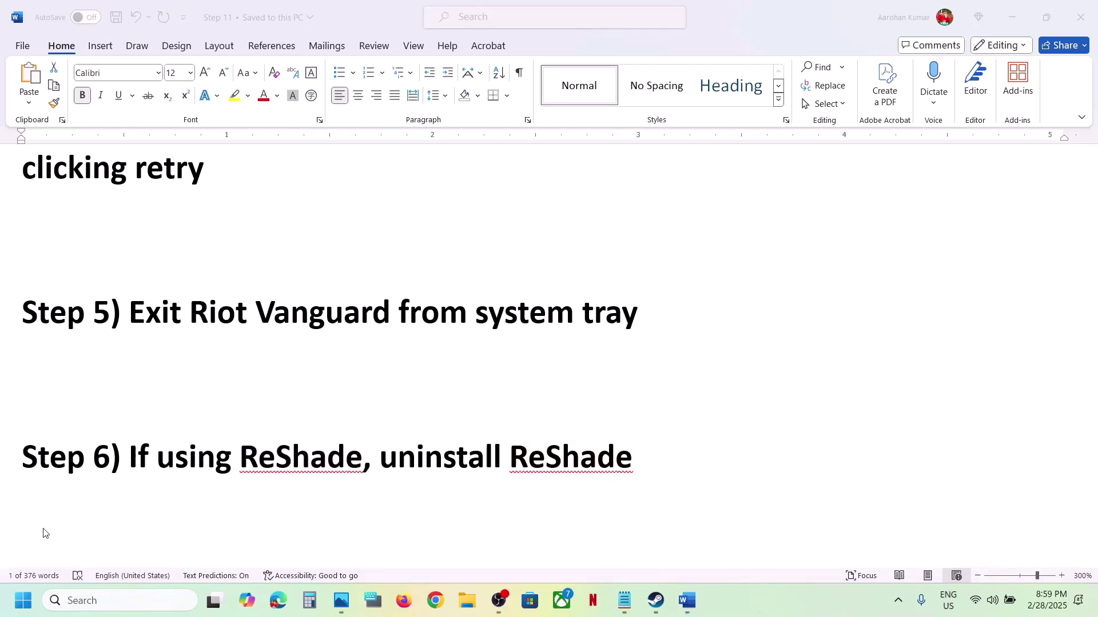
Find and launch ReShade Setup, uninstall ReShade and effects from WWZ (wwzRetailEgs.exe) with DirectX 10/11/12 as rendering API, and finish the setup.
click(89, 601)
text(reshade)
key(Return)
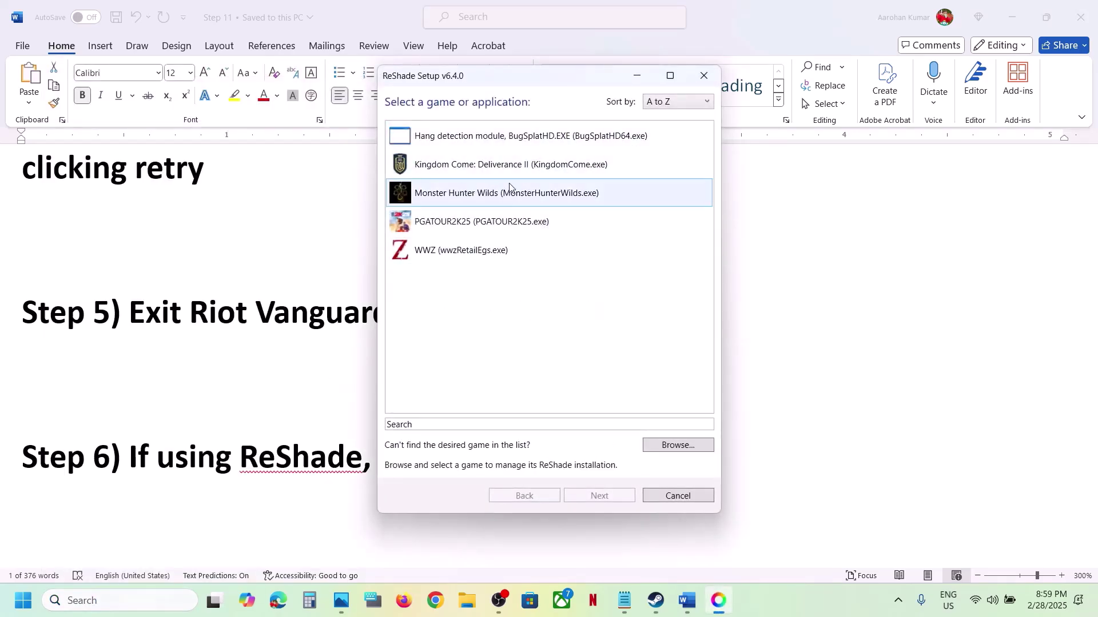
click(467, 198)
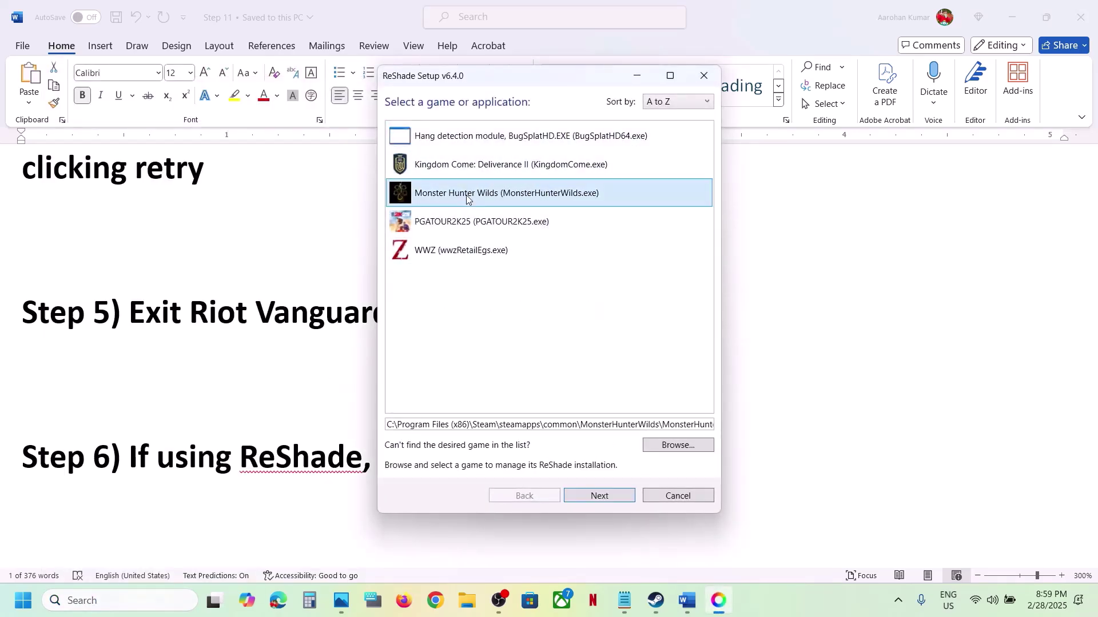
click(488, 253)
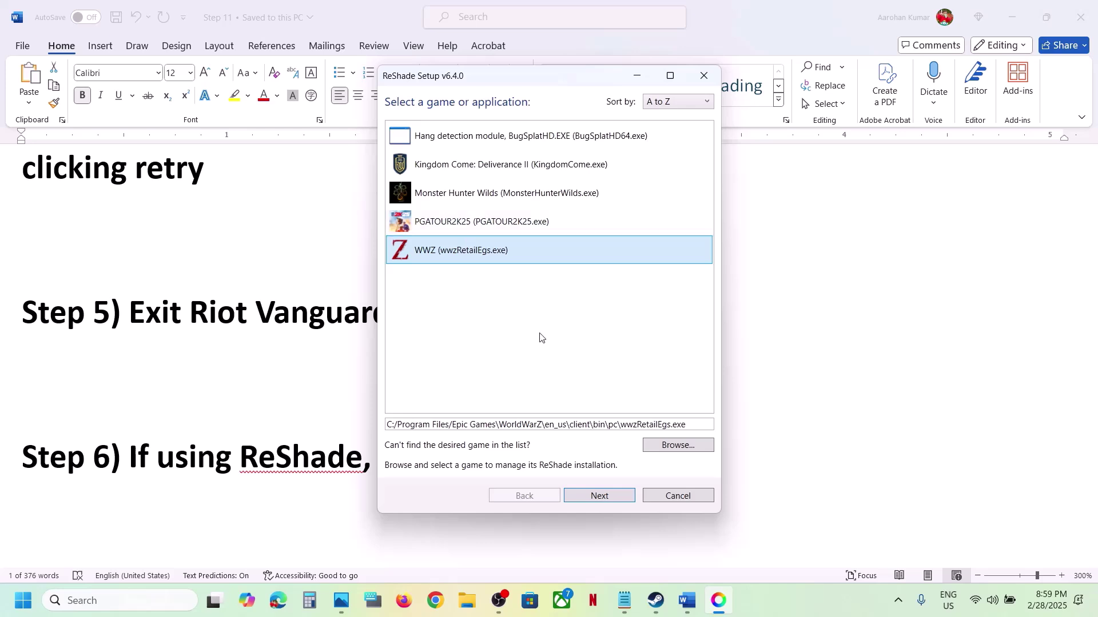
click(600, 497)
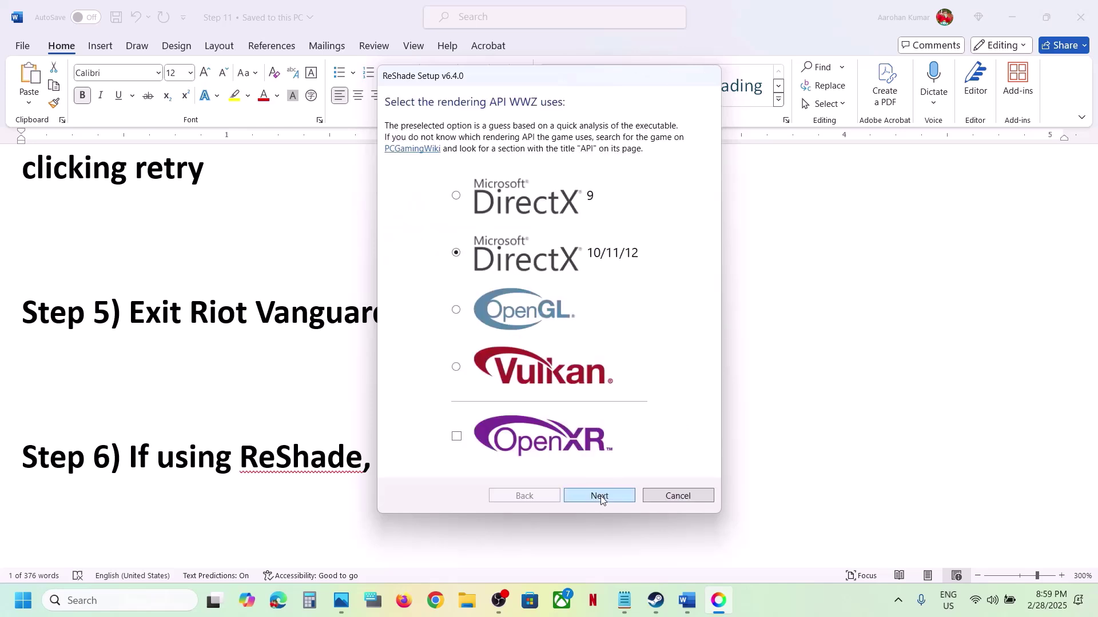
click(600, 497)
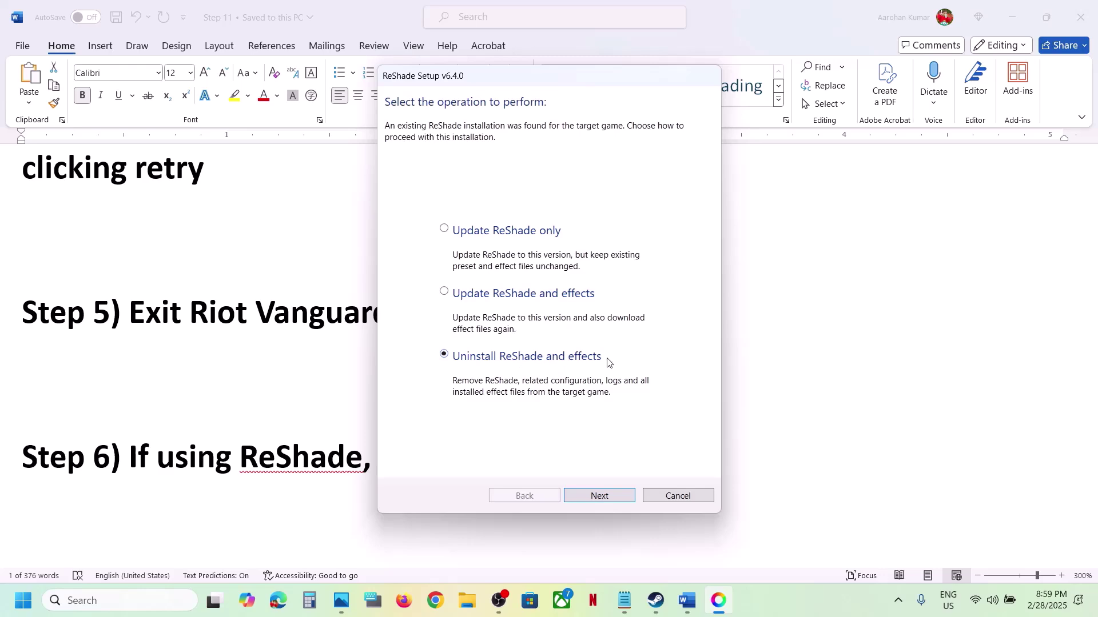
click(605, 496)
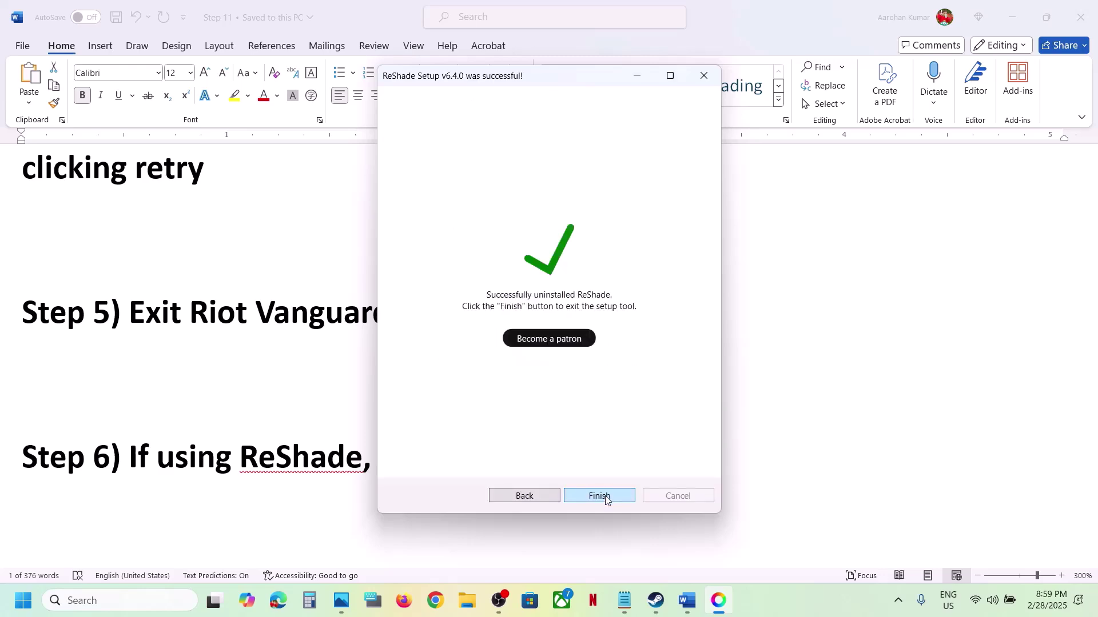
click(605, 496)
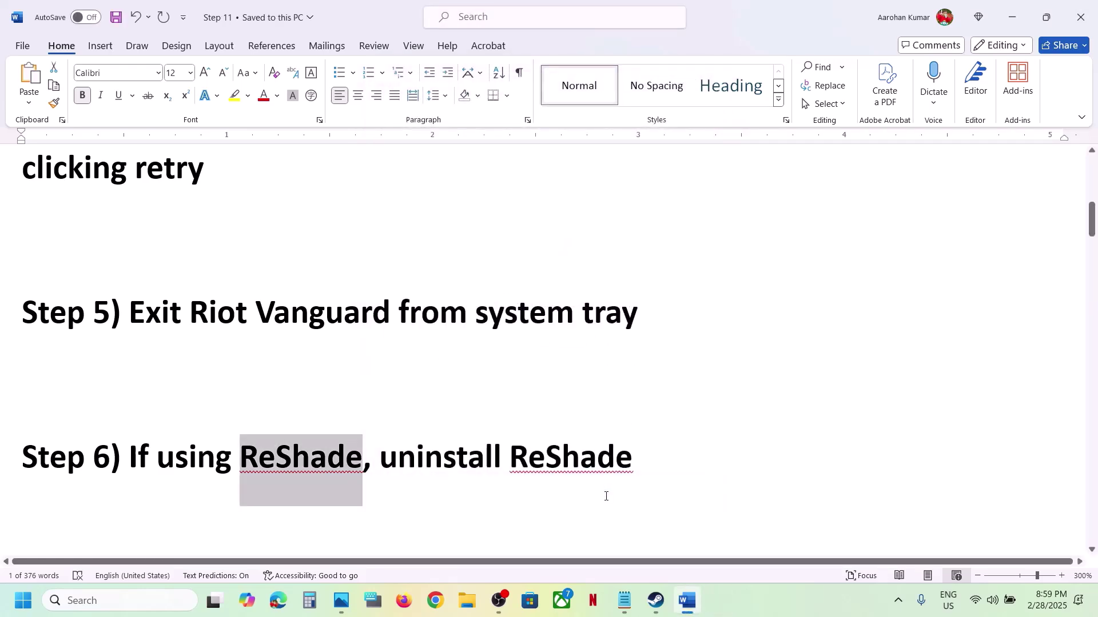
Read Step 7, highlighting CrashReport.exe, CrashReportDll.dll and the note to create a backup first.
scroll(606, 444, down, 3)
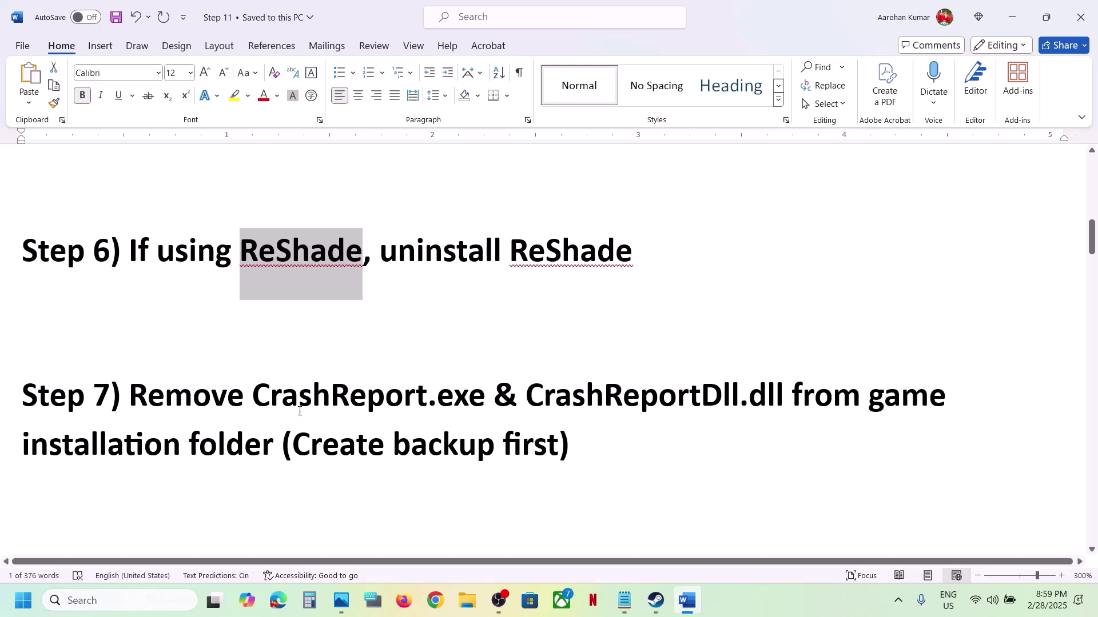
double_click(323, 392)
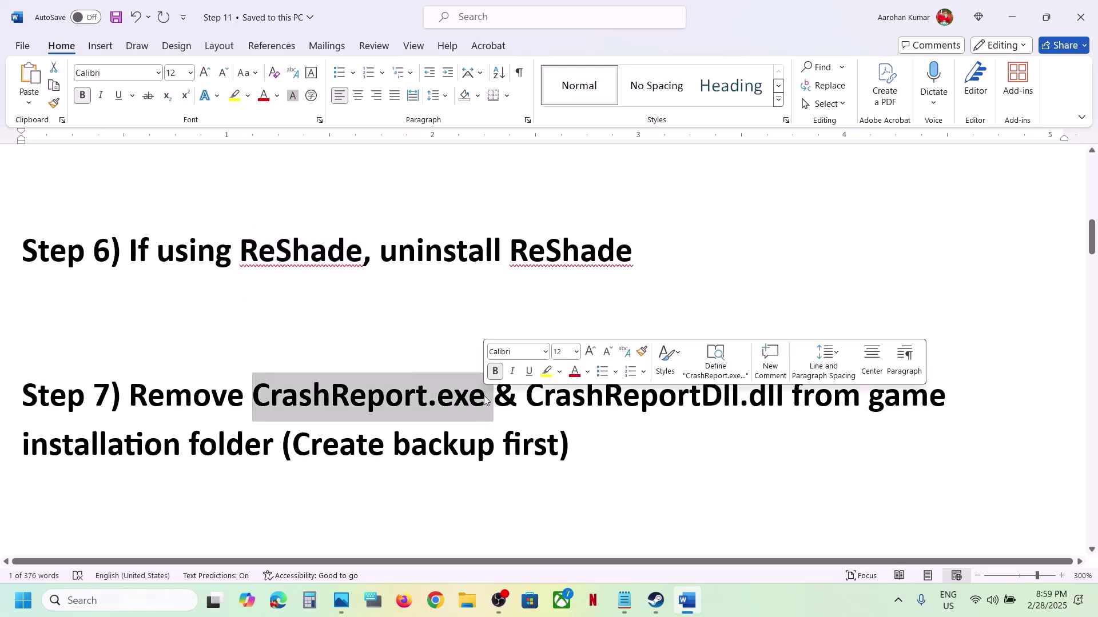
double_click(532, 397)
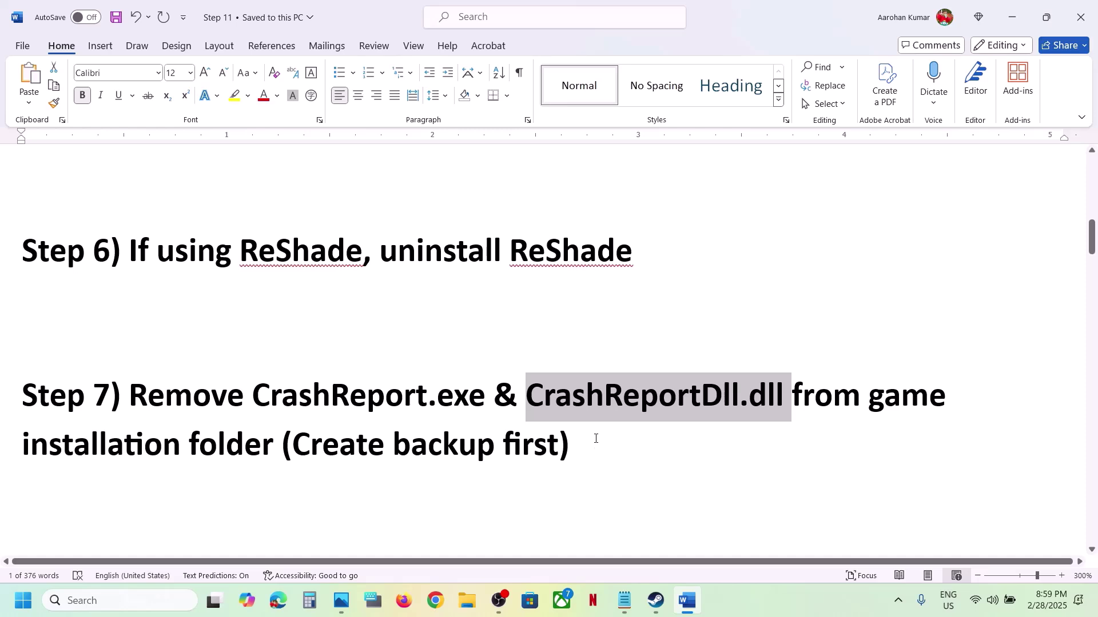
drag(596, 439, 292, 446)
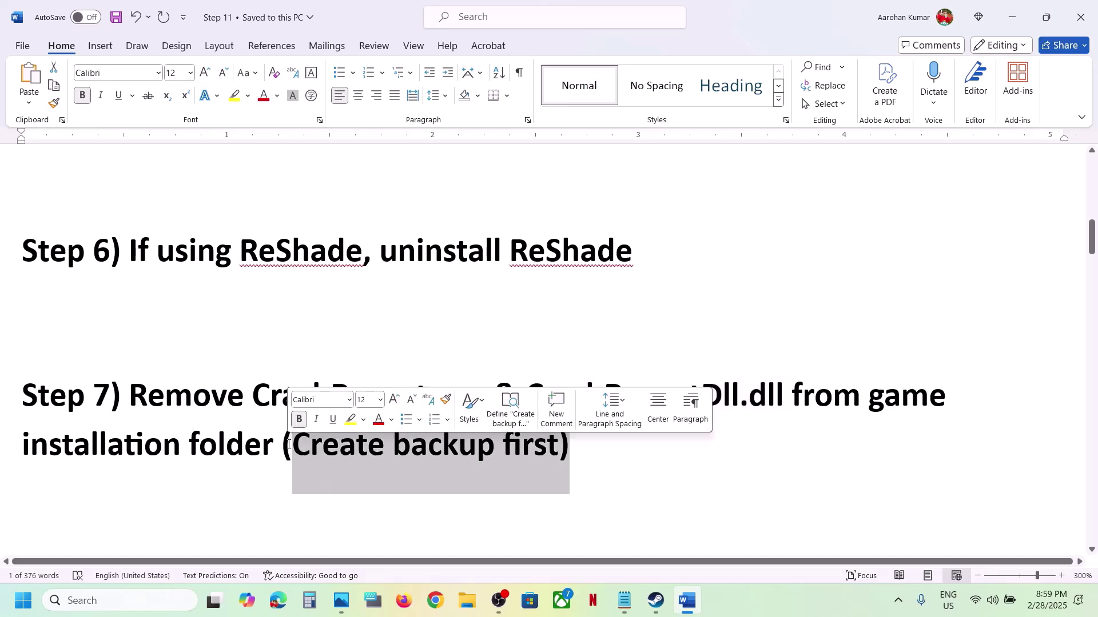
click(749, 597)
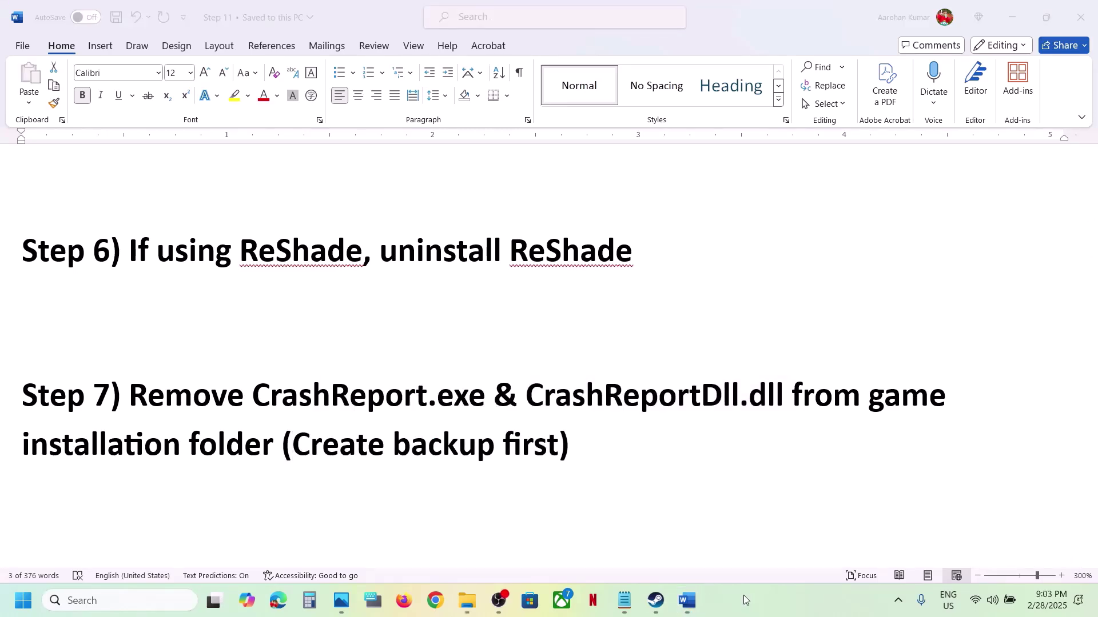
Switch to Steam and browse the local files of Monster Hunter Wilds to open its installation folder.
click(656, 601)
right_click(106, 371)
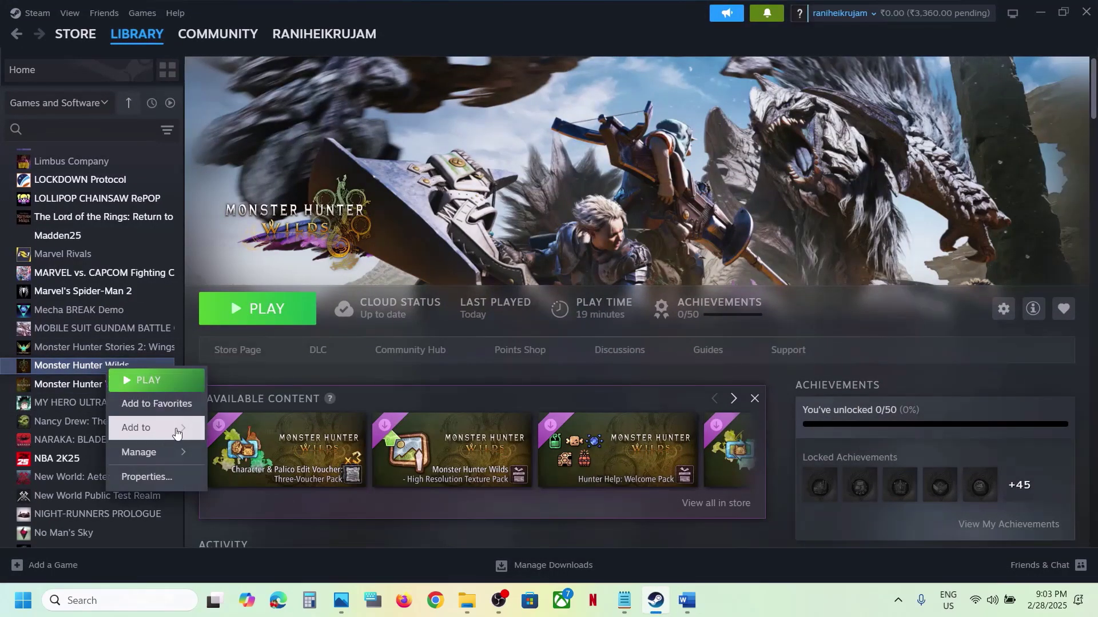
mouse_move(137, 453)
click(282, 356)
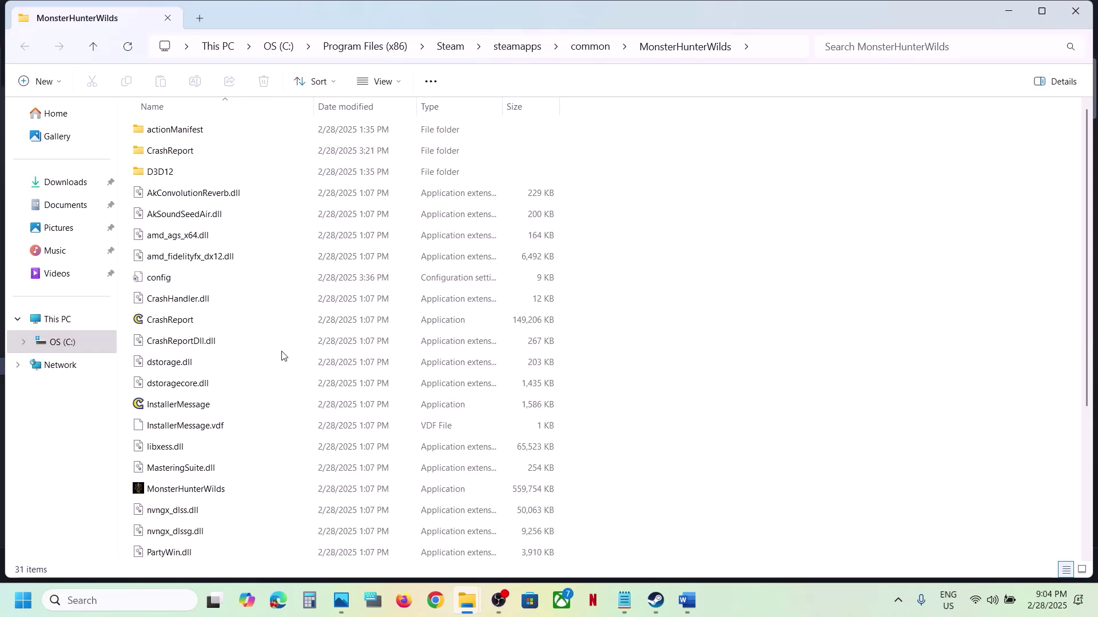
Back up the CrashReport application and CrashReportDll.dll by copying both files to the desktop.
click(177, 324)
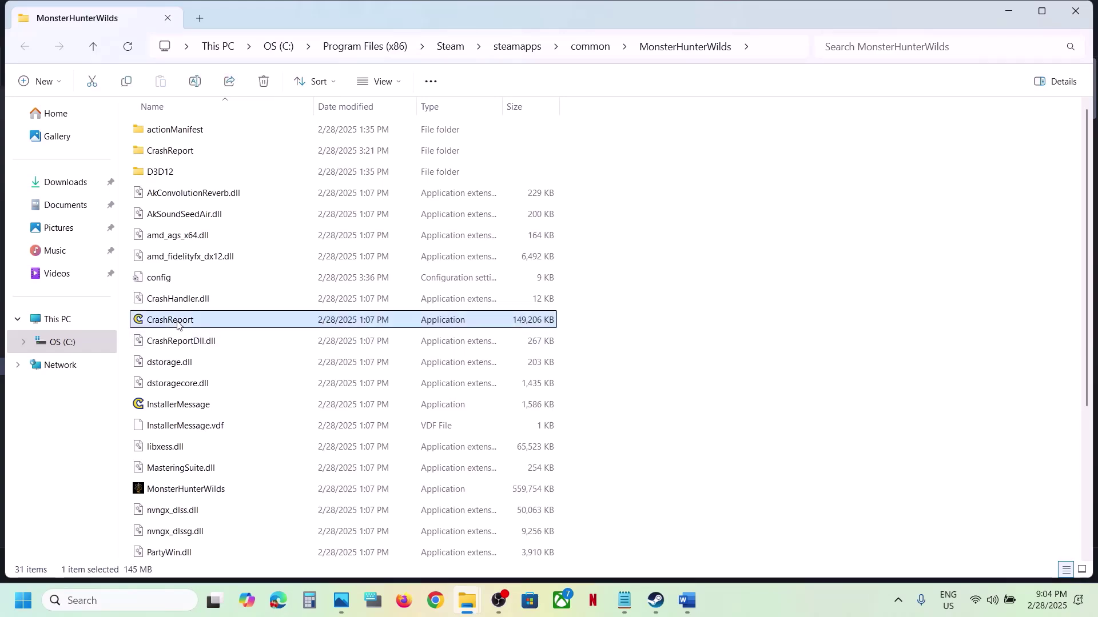
click(196, 343)
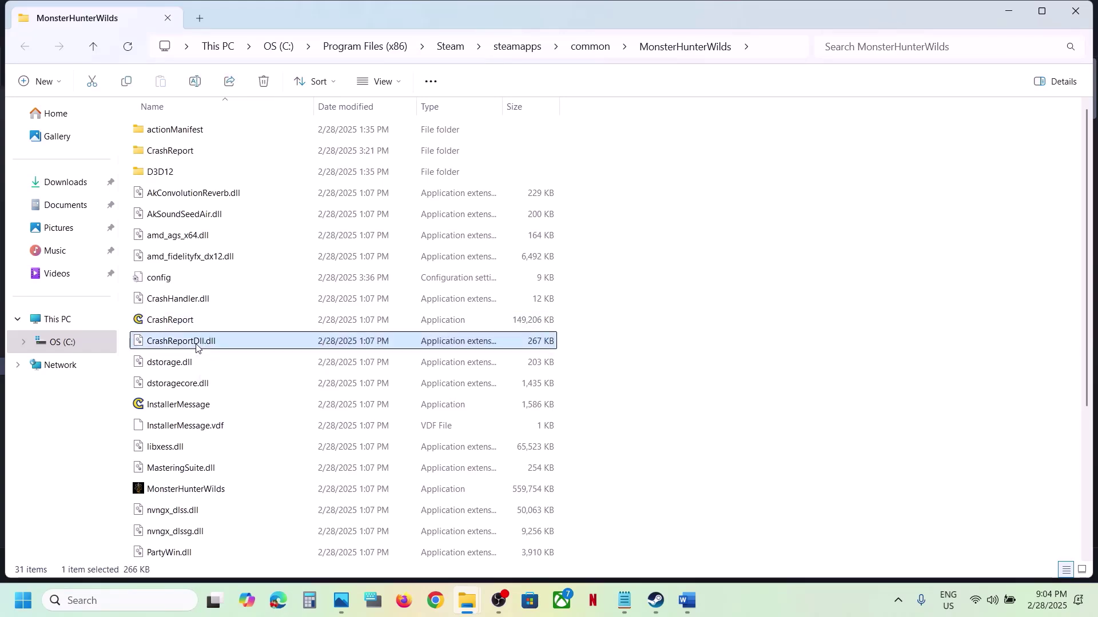
click(181, 322)
ctrl+click(178, 343)
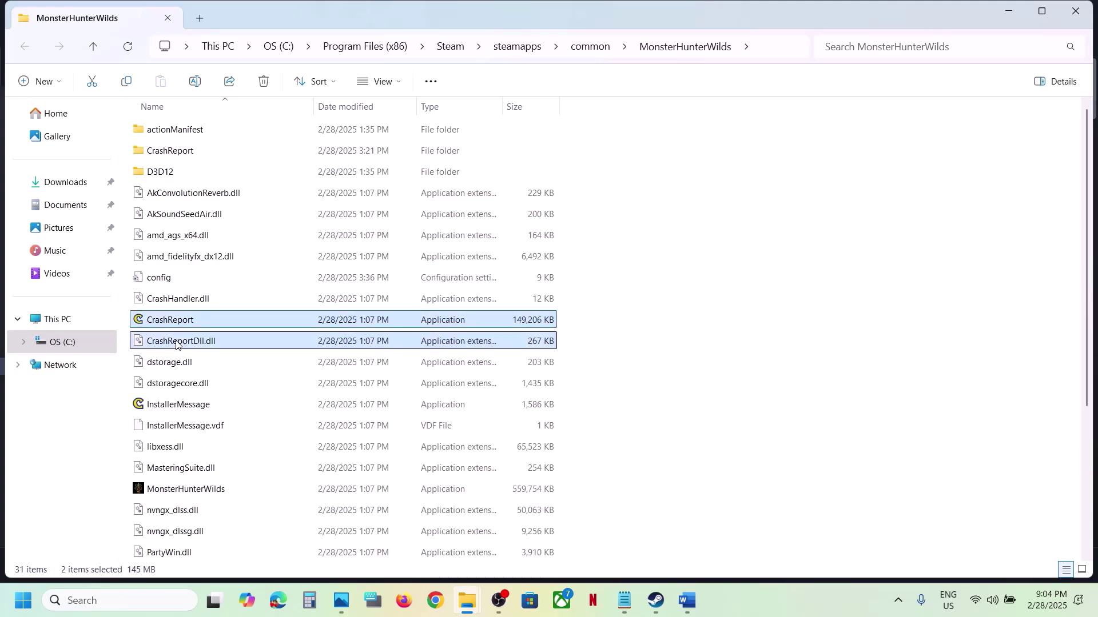
right_click(179, 343)
click(243, 363)
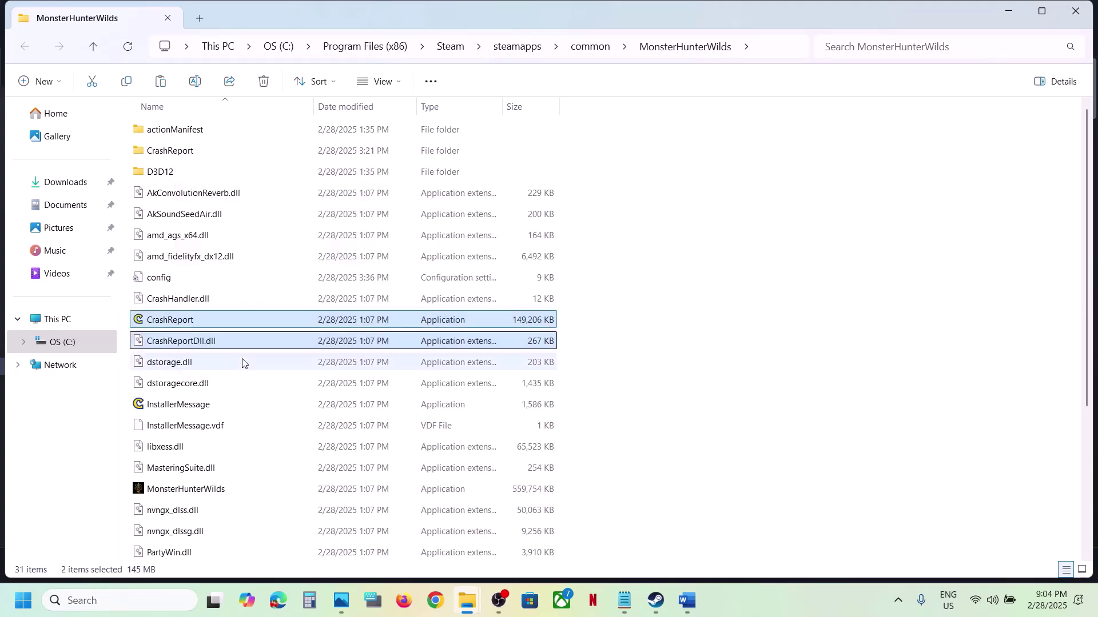
key(super+d)
key(ctrl+v)
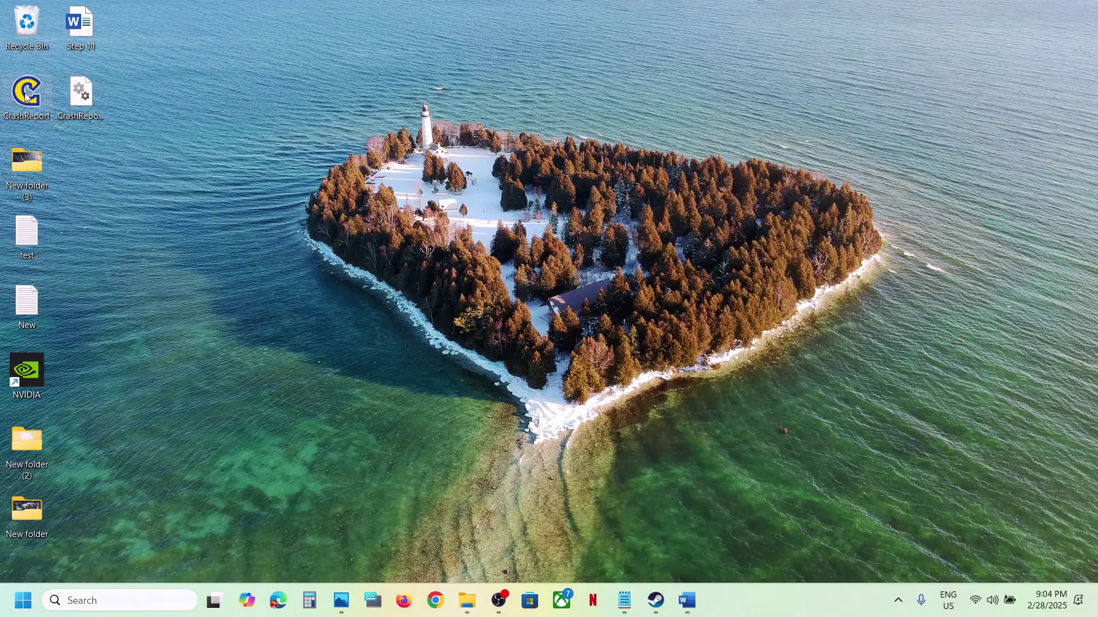
Delete the CrashReport application and CrashReportDll.dll from the MonsterHunterWilds folder.
mouse_move(467, 601)
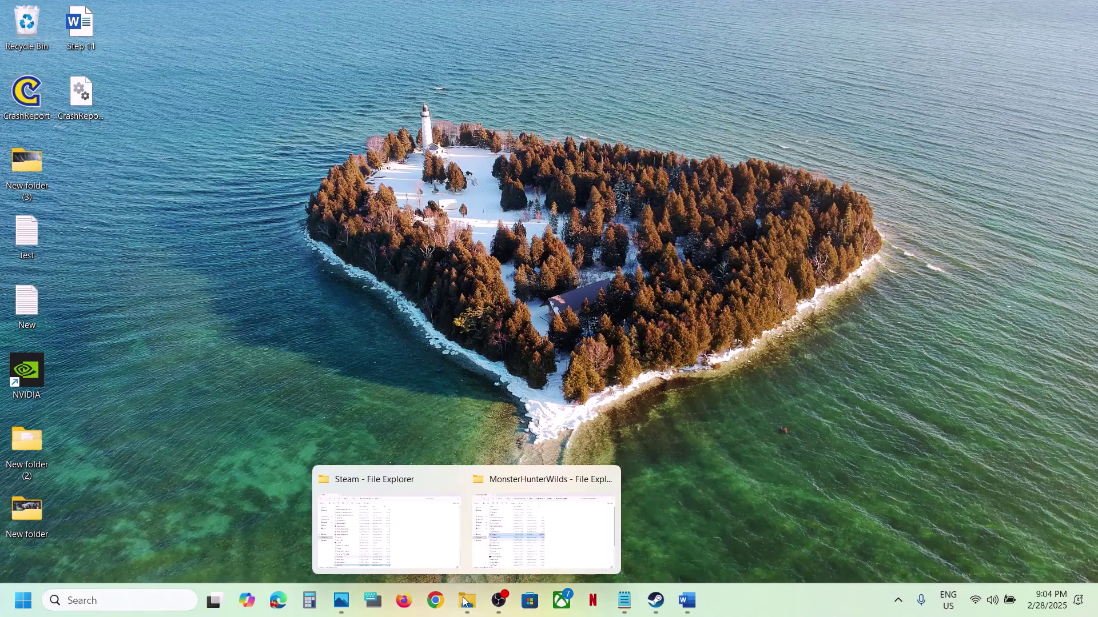
click(515, 546)
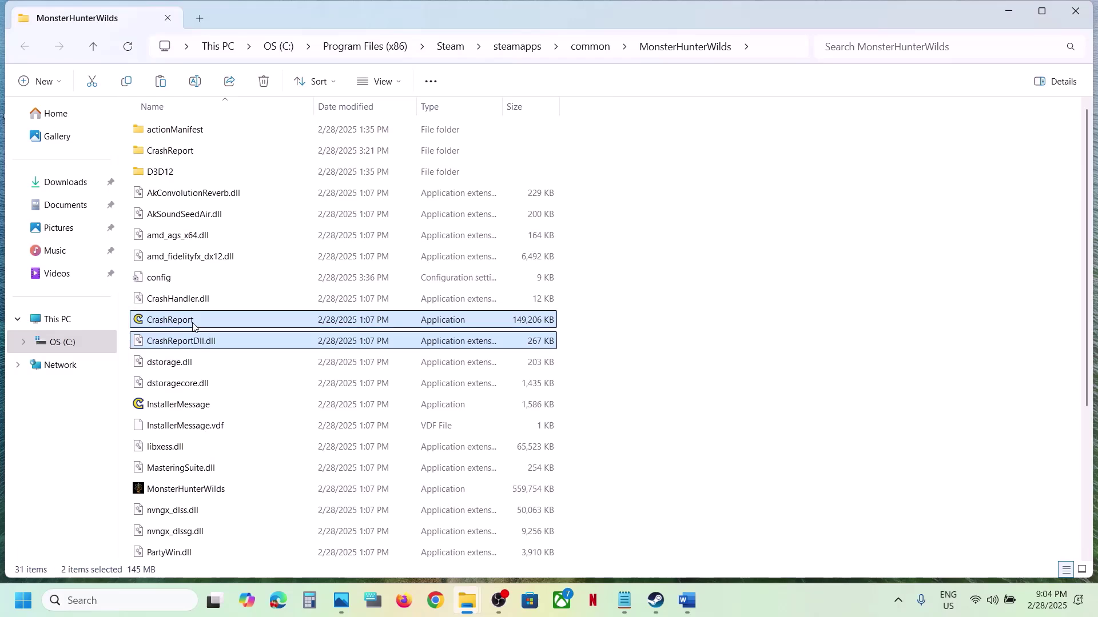
right_click(195, 341)
click(435, 344)
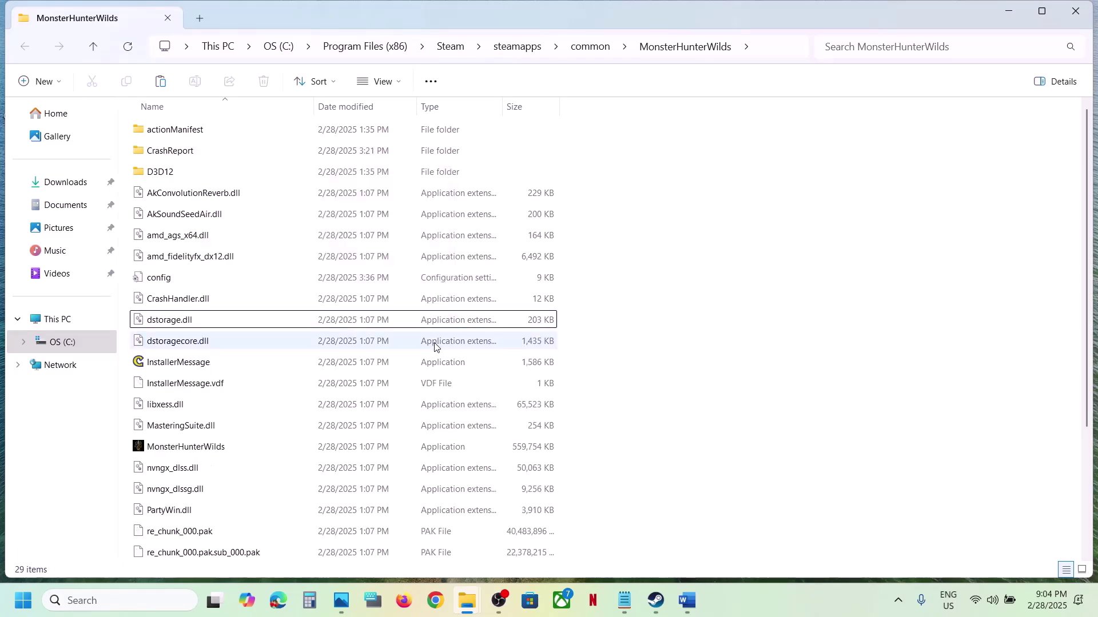
Read Step 8 in the Word document, highlighting "Close Steam, go to Steam folder", and view Steam's Exit option.
click(687, 601)
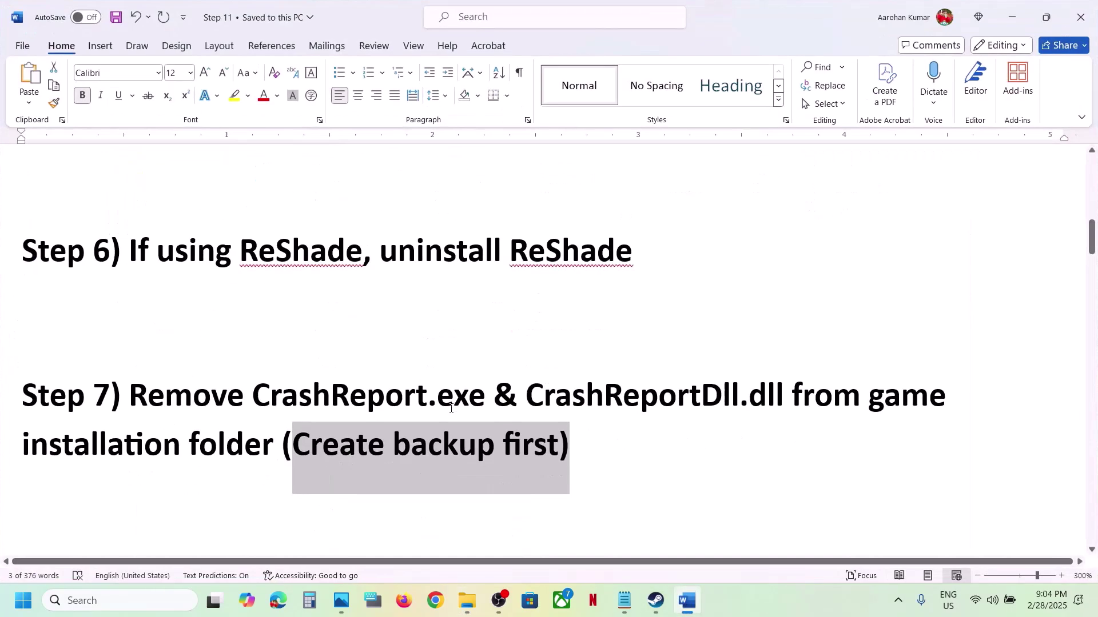
scroll(451, 409, down, 5)
scroll(184, 359, up, 1)
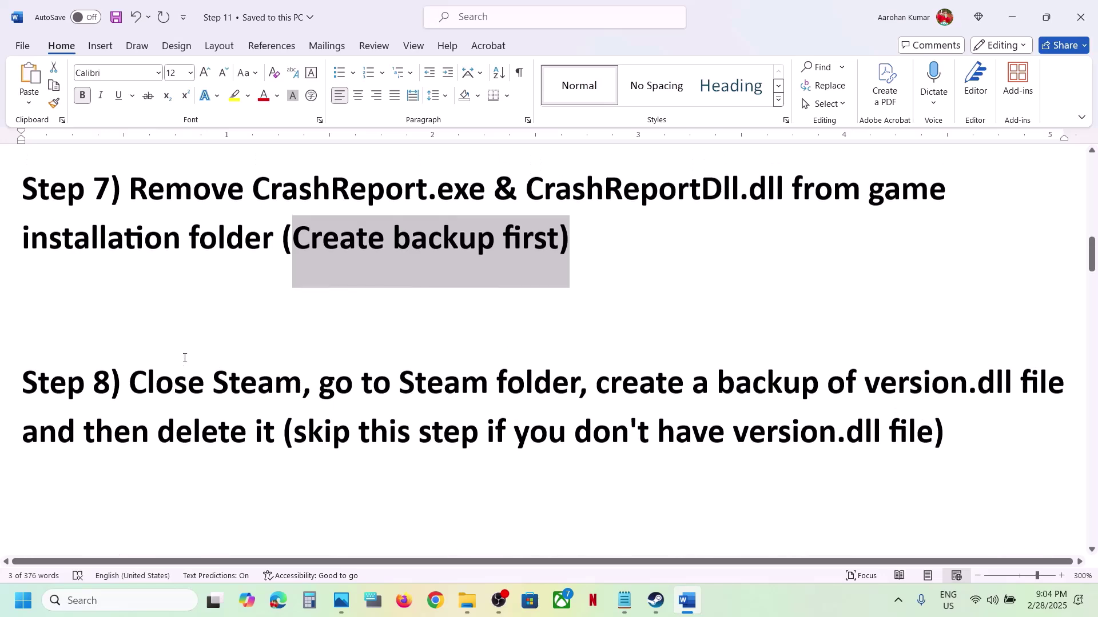
drag(130, 382, 528, 377)
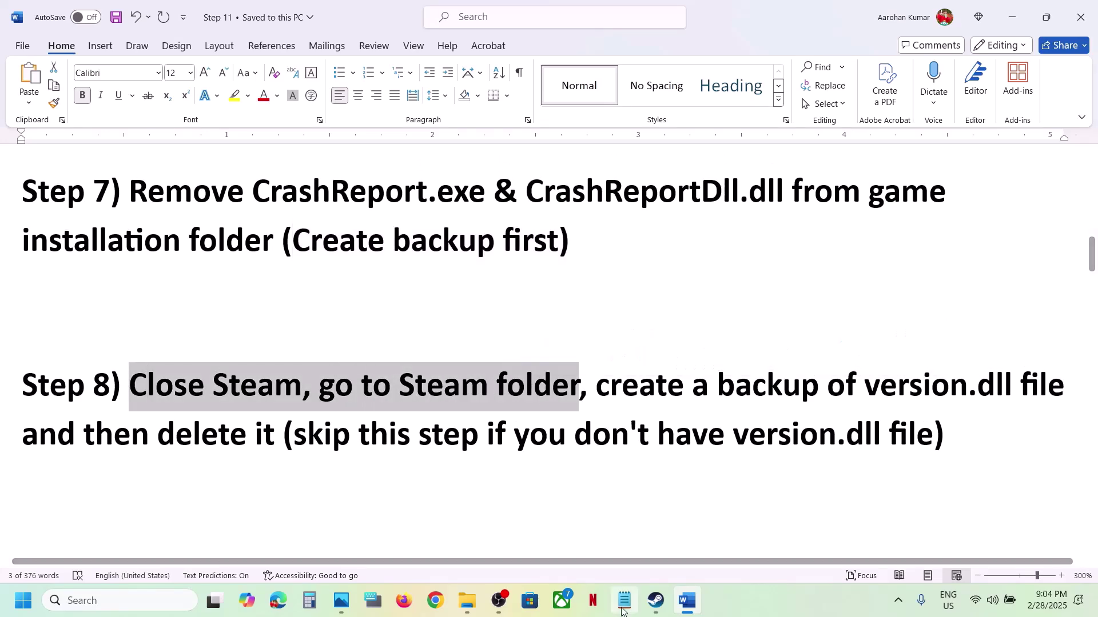
click(656, 600)
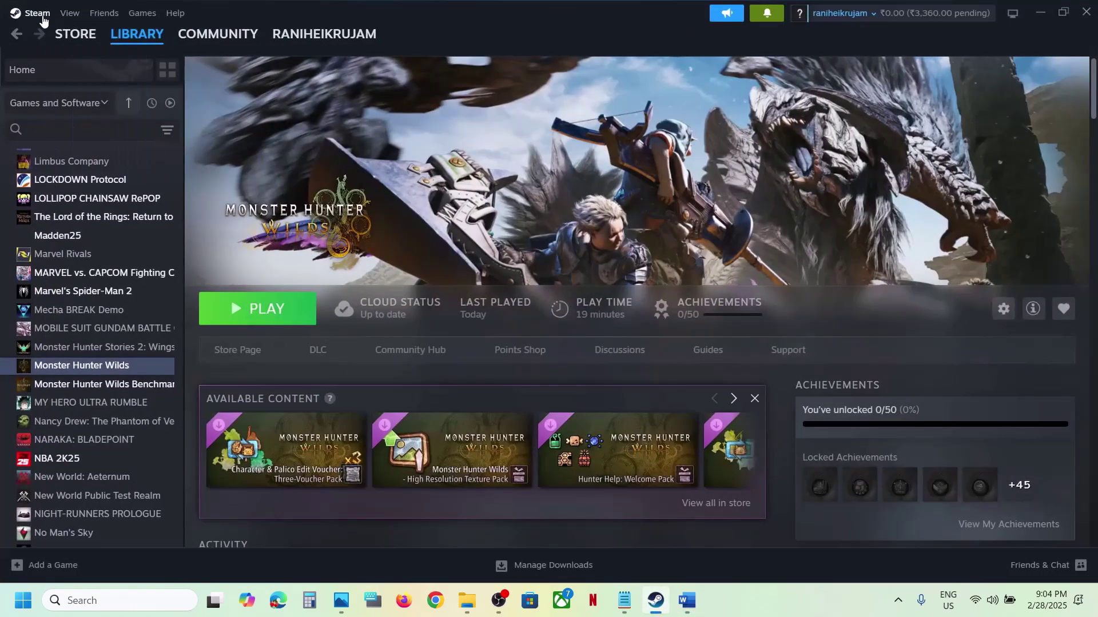
click(28, 13)
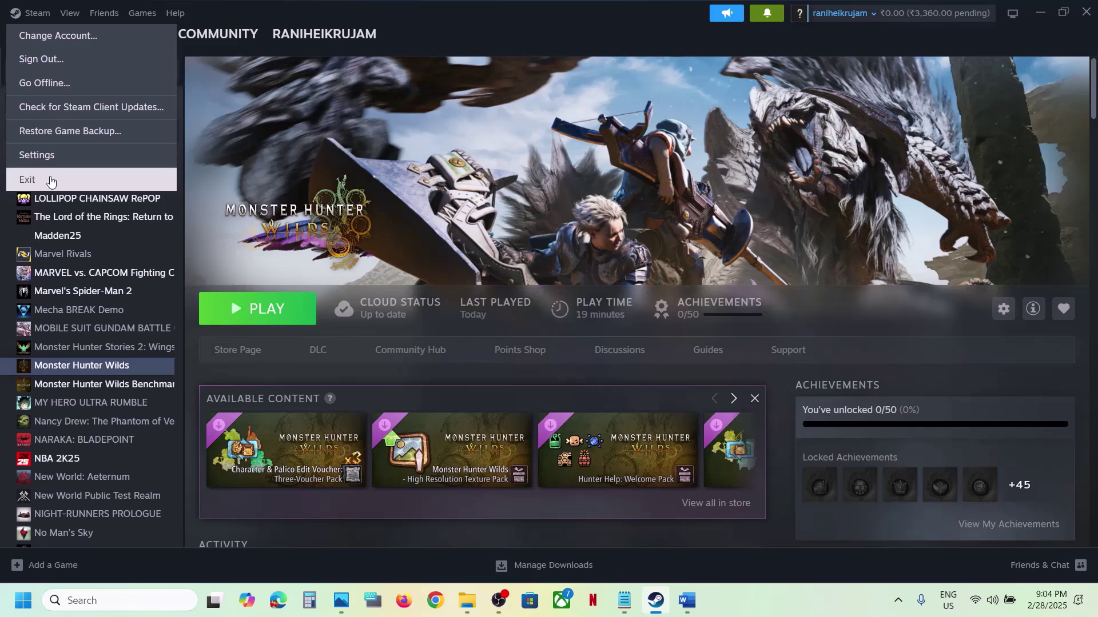
Open the Steam folder under Program Files (x86) on the C: drive in File Explorer.
mouse_move(472, 606)
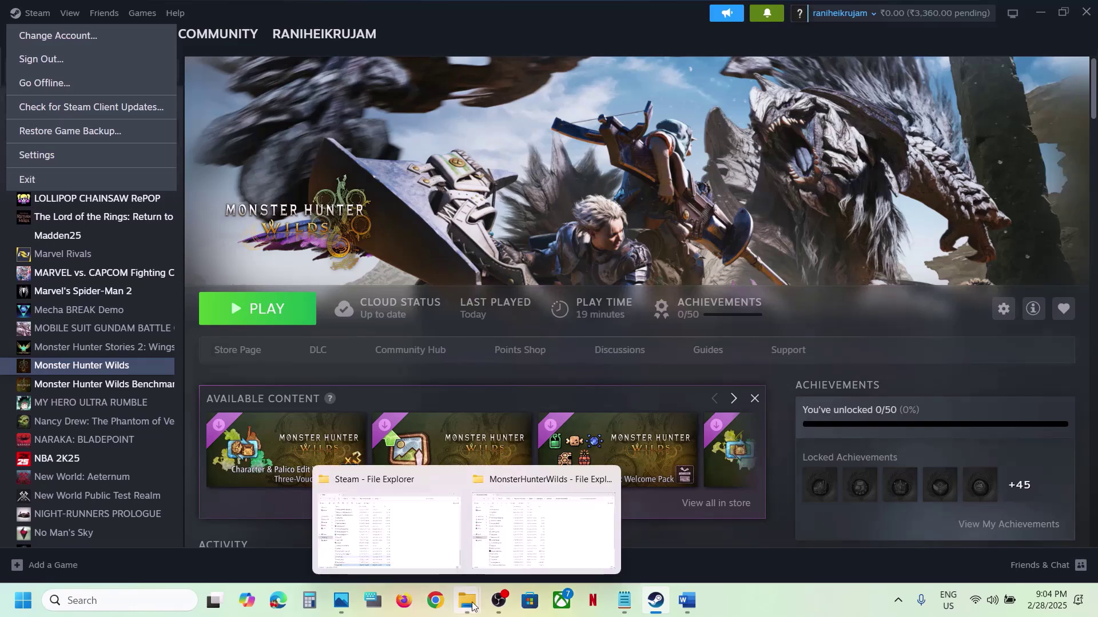
click(532, 532)
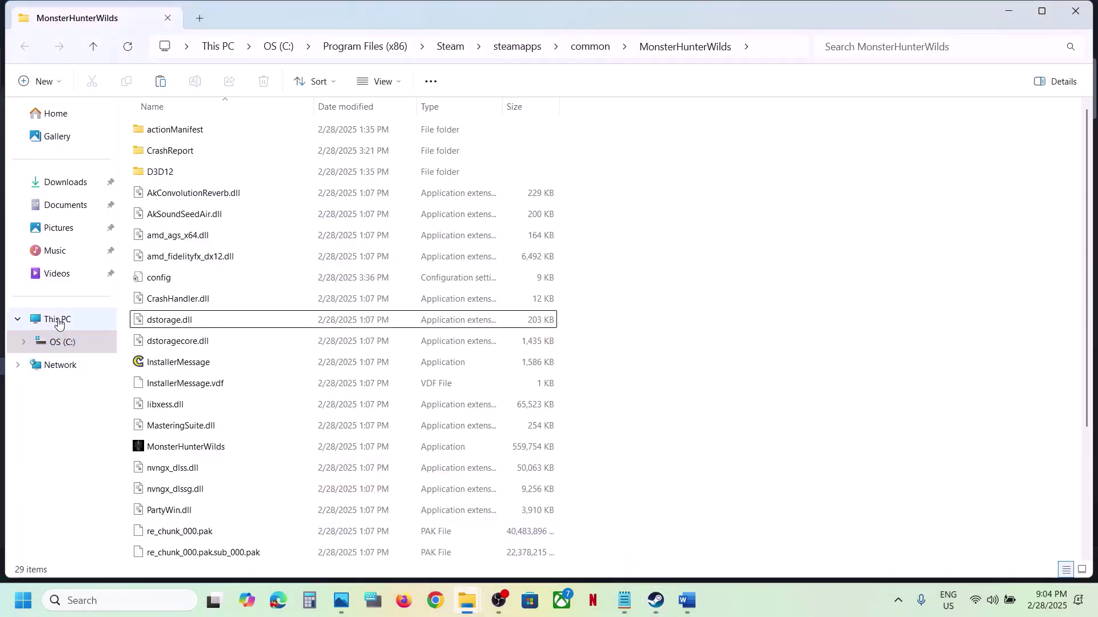
click(58, 321)
double_click(205, 143)
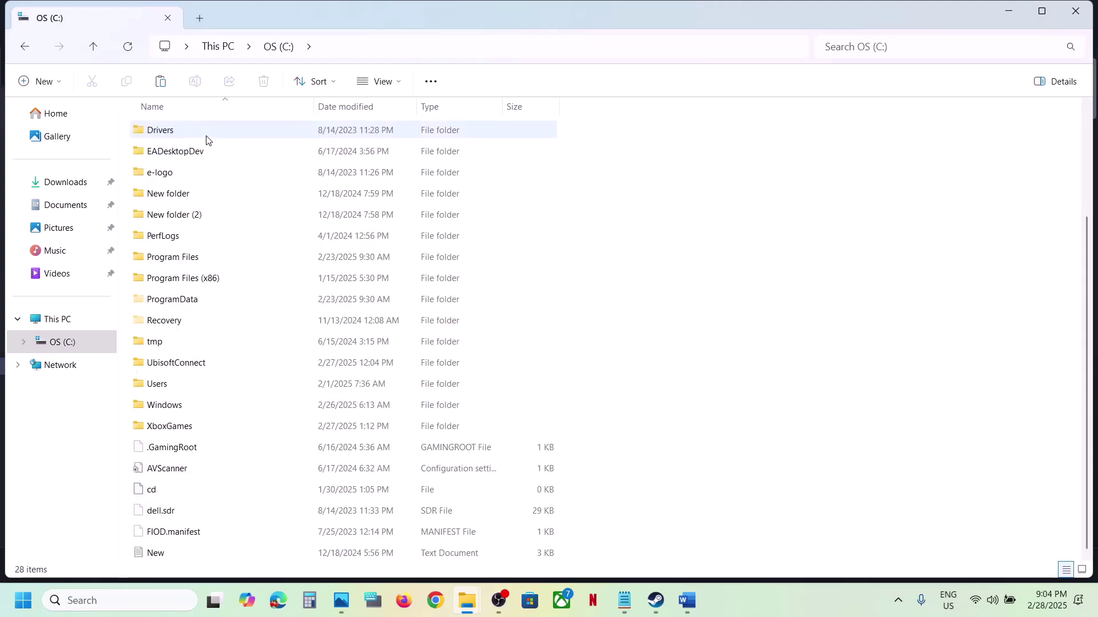
double_click(184, 279)
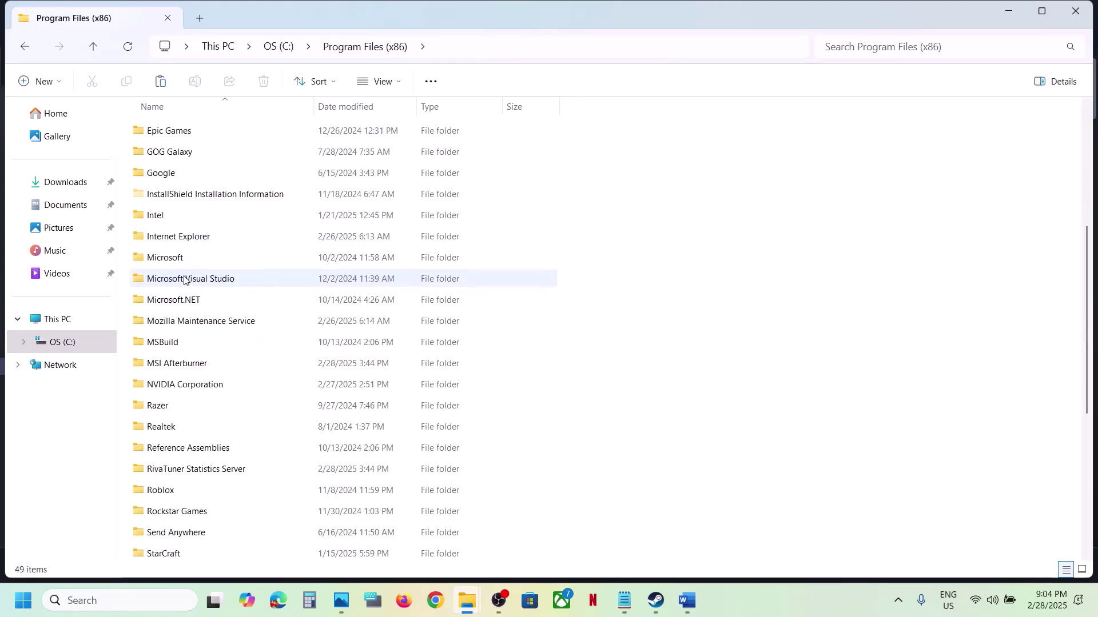
scroll(280, 333, down, 4)
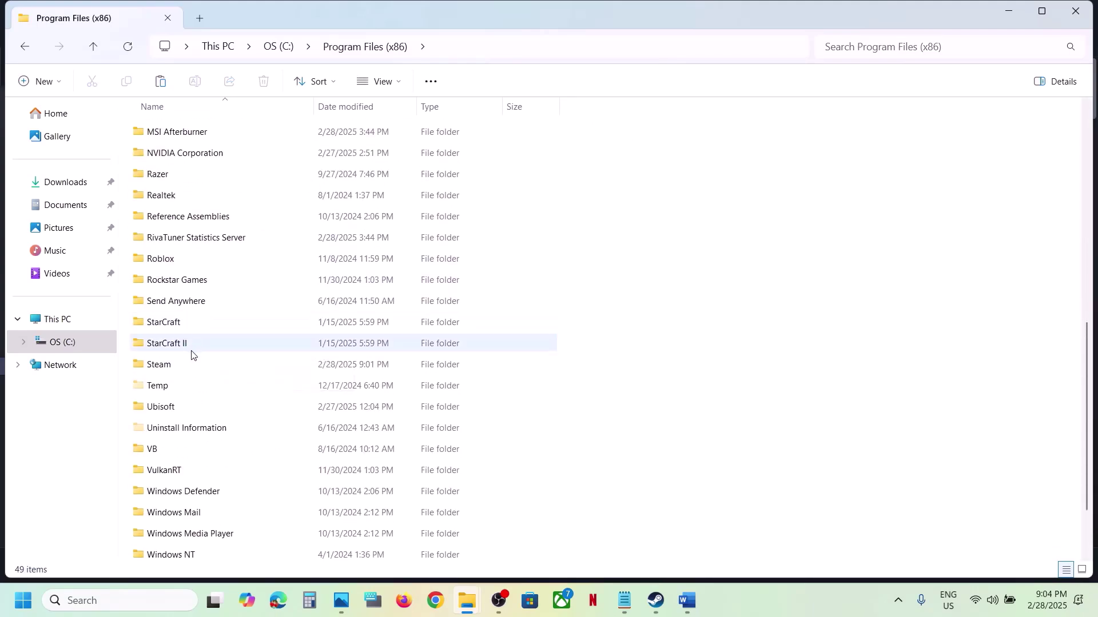
double_click(173, 371)
Return to Step 8 in the Word document and highlight "create a backup of version.dll".
mouse_move(688, 600)
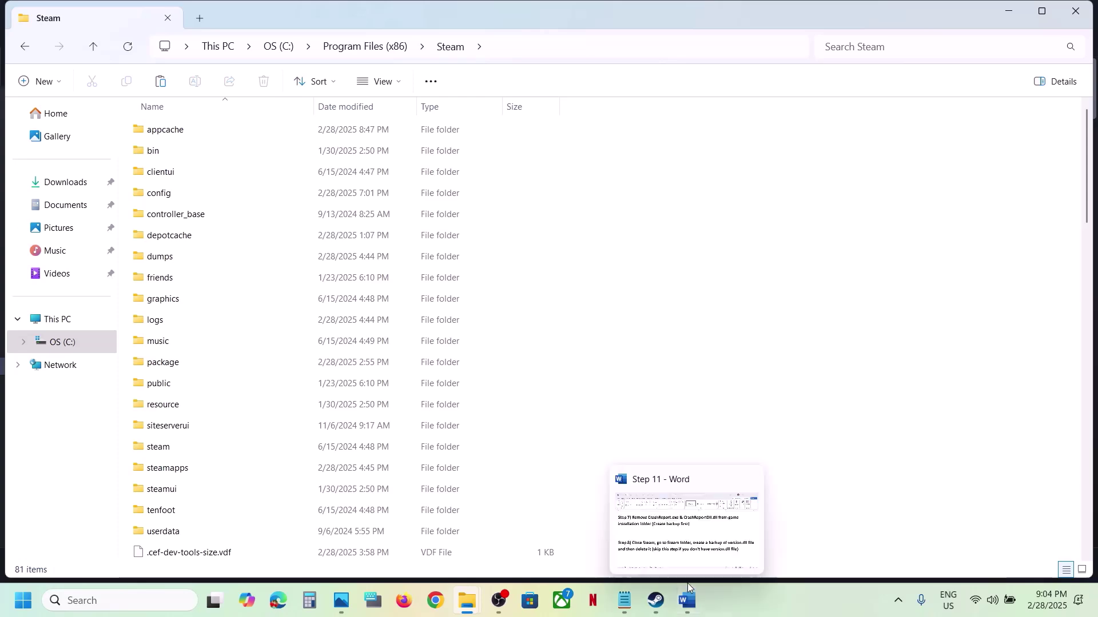
click(686, 532)
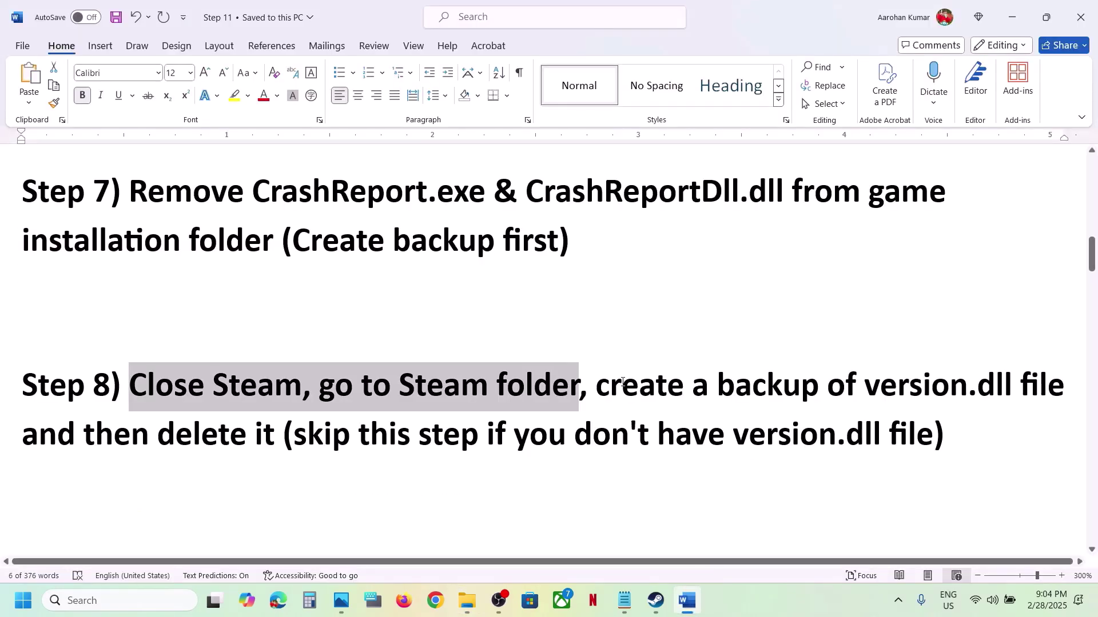
drag(622, 382, 1019, 384)
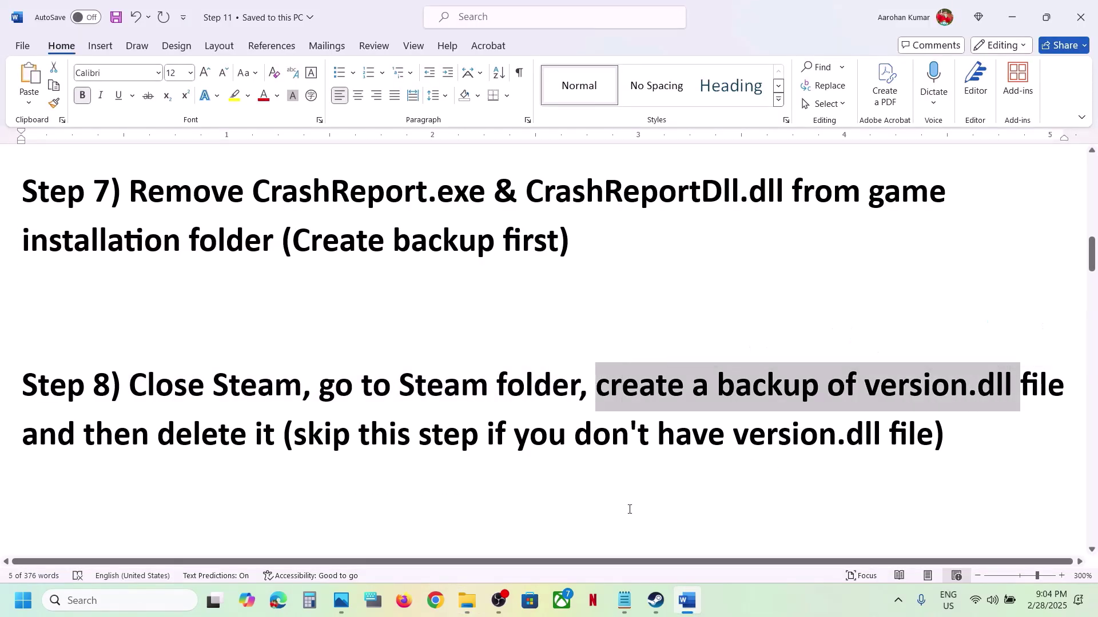
Look for version.dll among the files starting with V in the Steam folder.
mouse_move(467, 600)
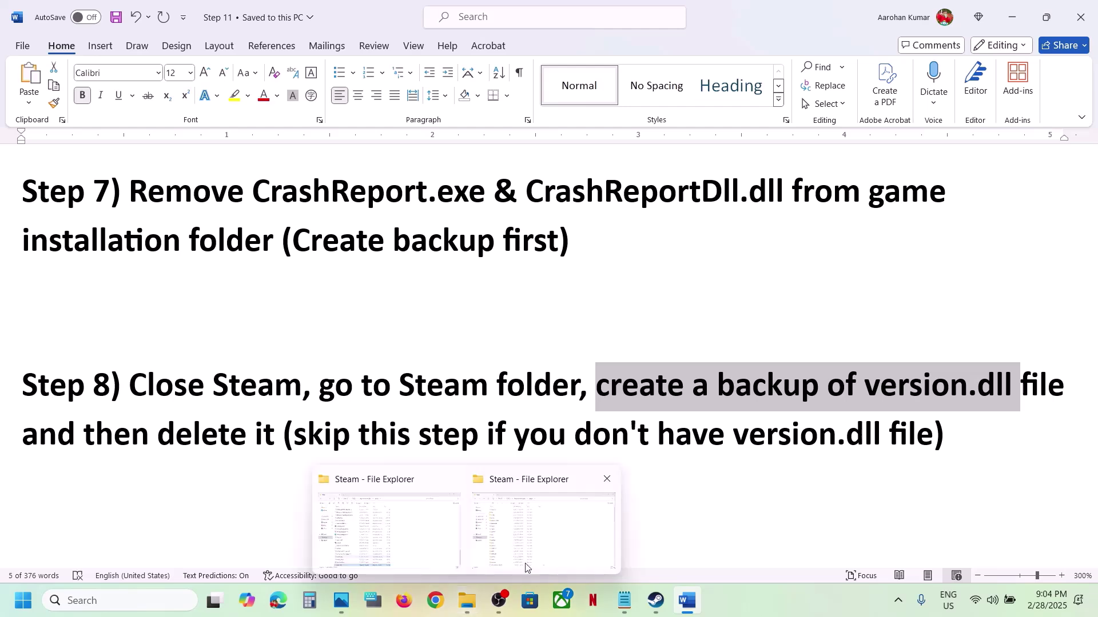
click(532, 557)
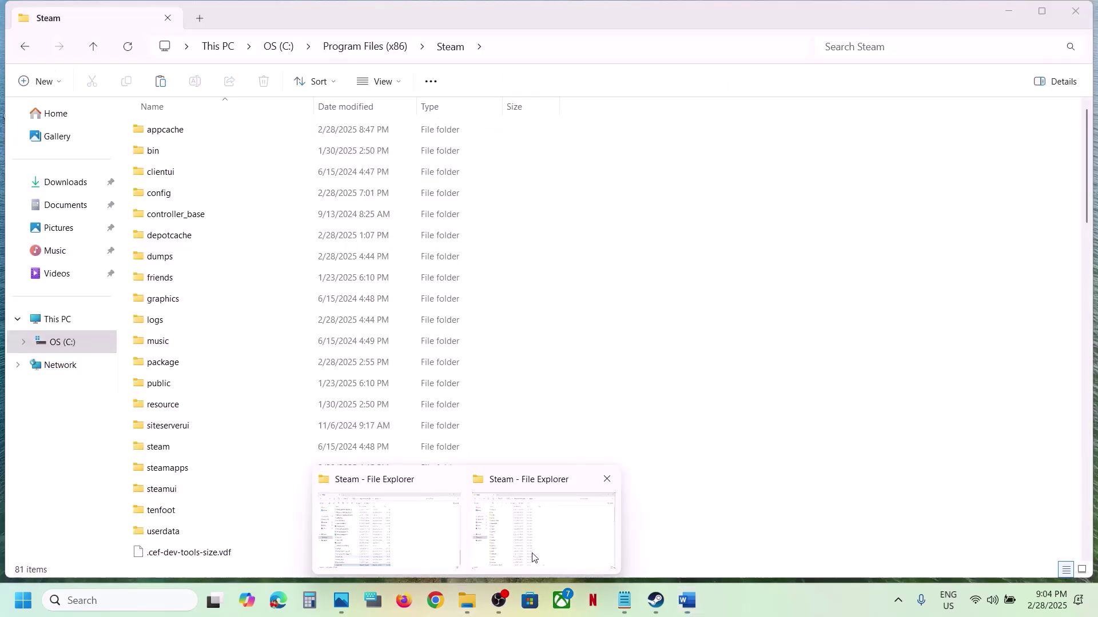
click(206, 425)
key(v)
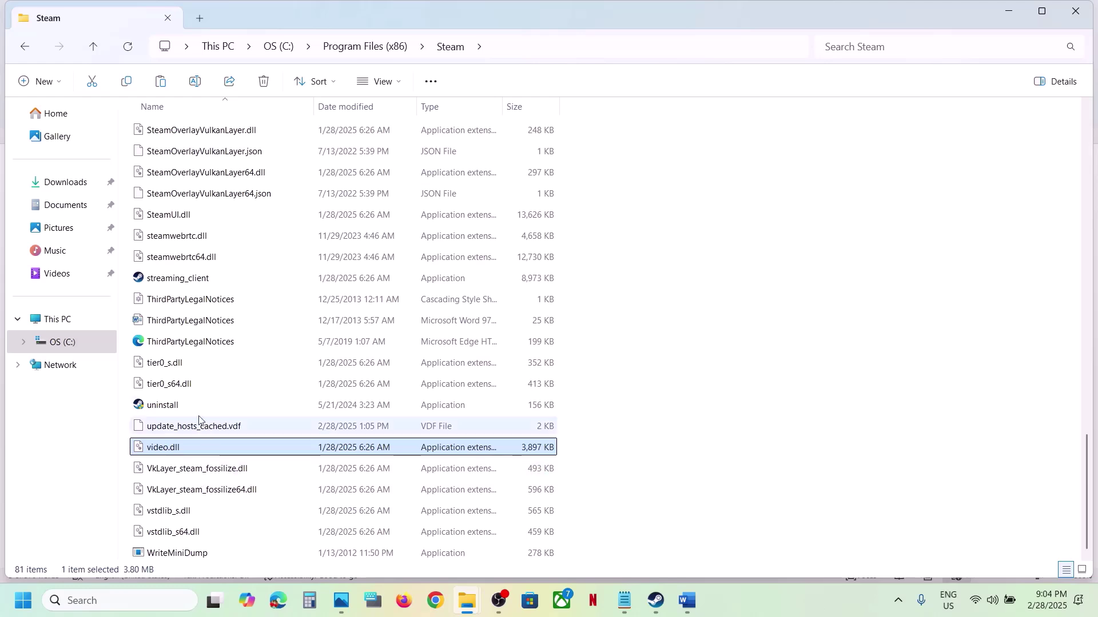
click(688, 600)
key(ctrl+v)
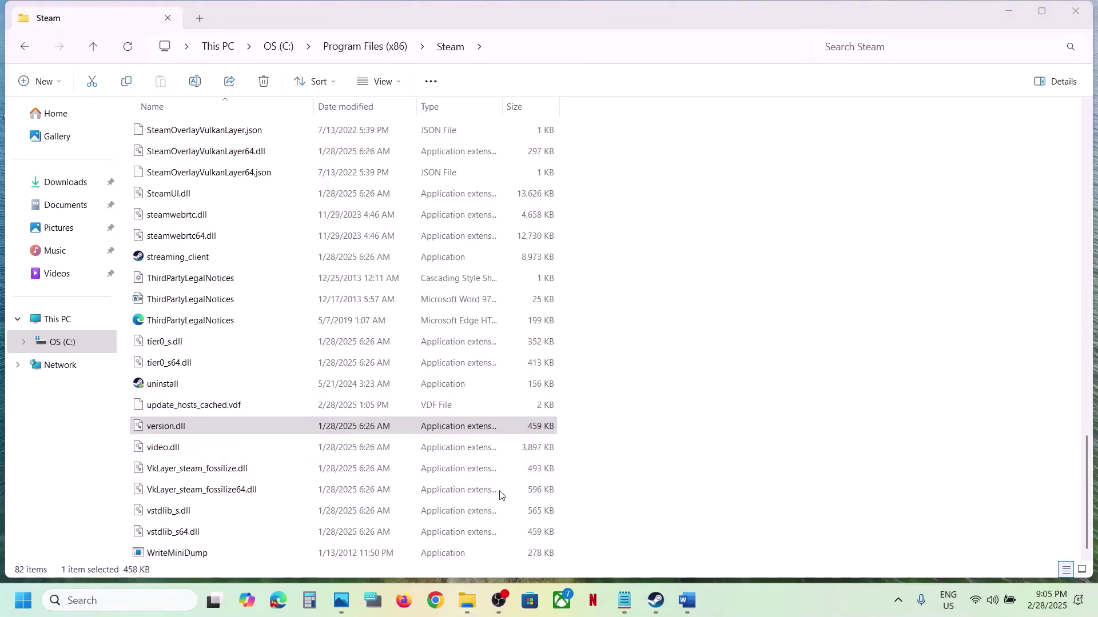
Back up version.dll by copying it from the Steam folder to the desktop.
click(168, 433)
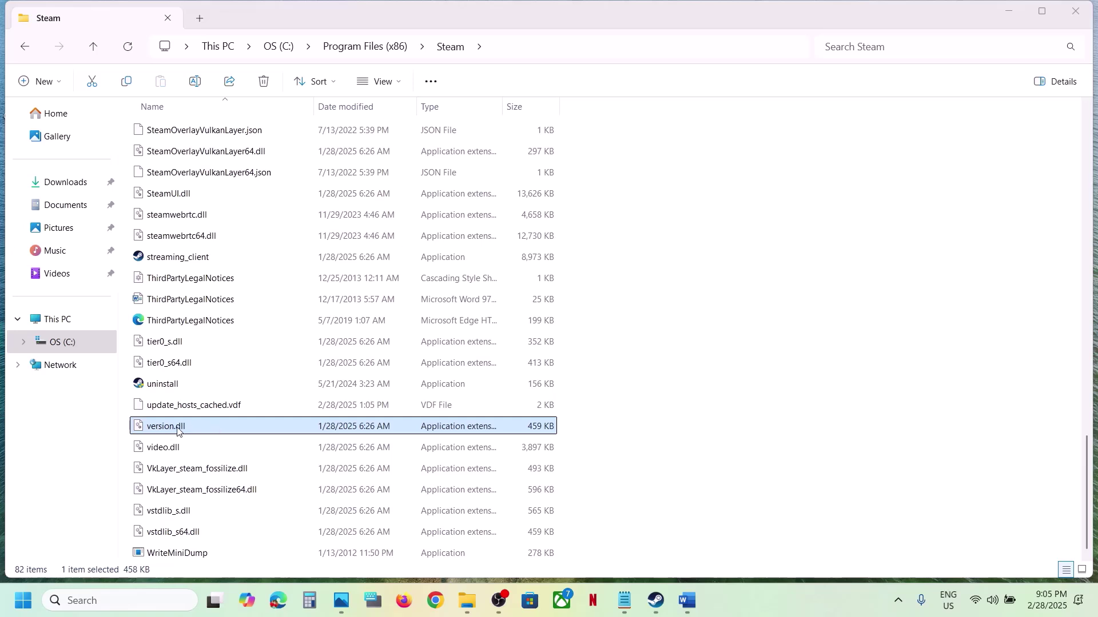
right_click(192, 431)
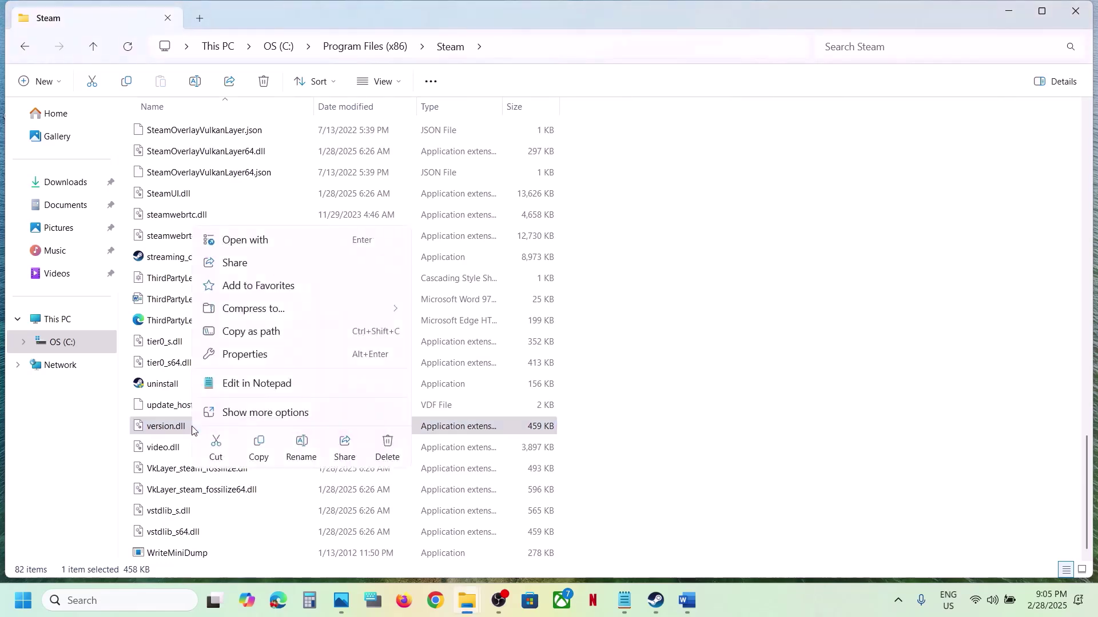
click(260, 445)
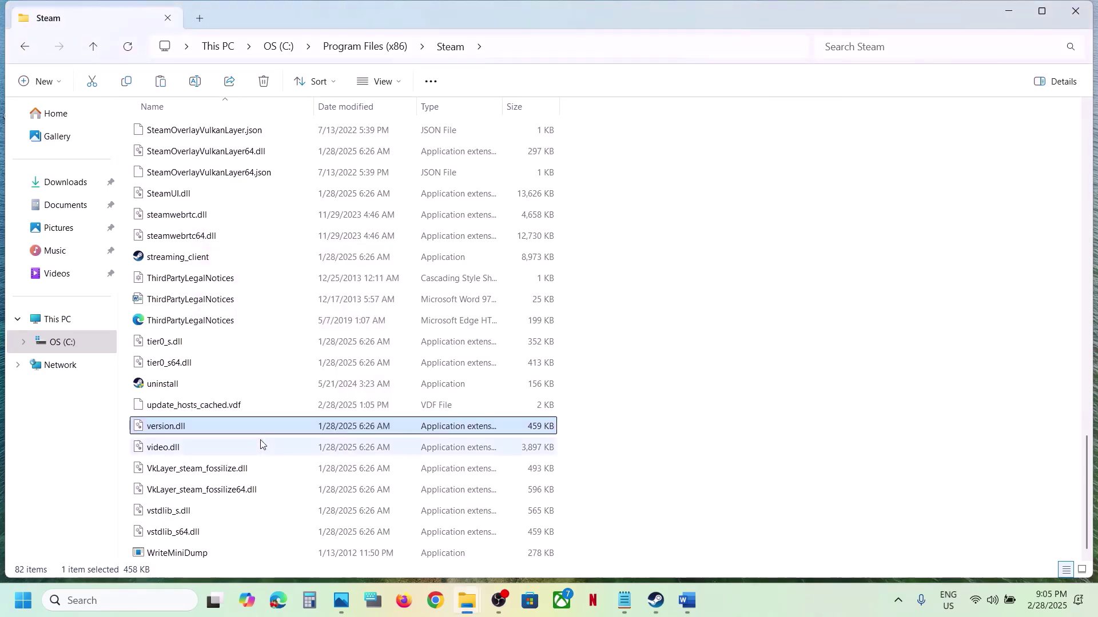
key(super+d)
key(ctrl+v)
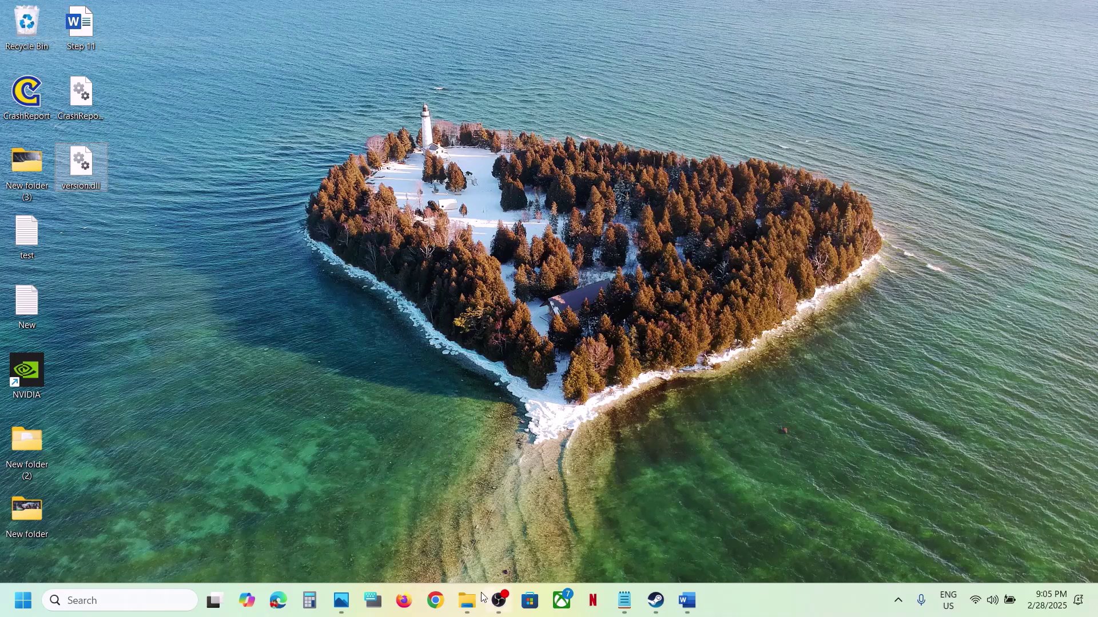
Return to the Steam folder and delete version.dll.
mouse_move(467, 601)
click(543, 532)
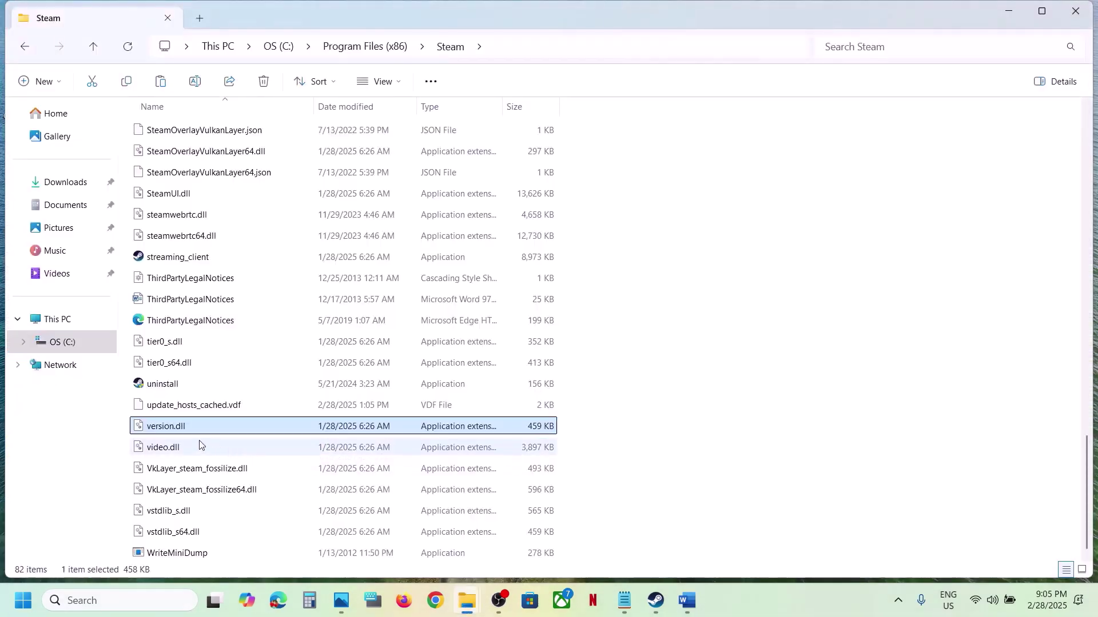
right_click(181, 430)
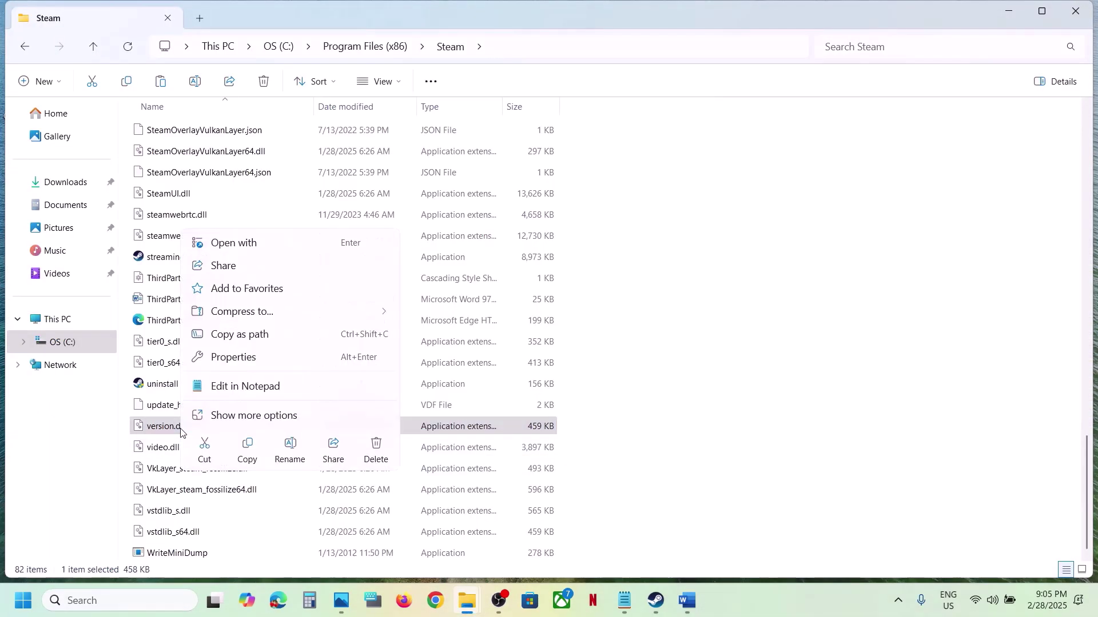
click(375, 446)
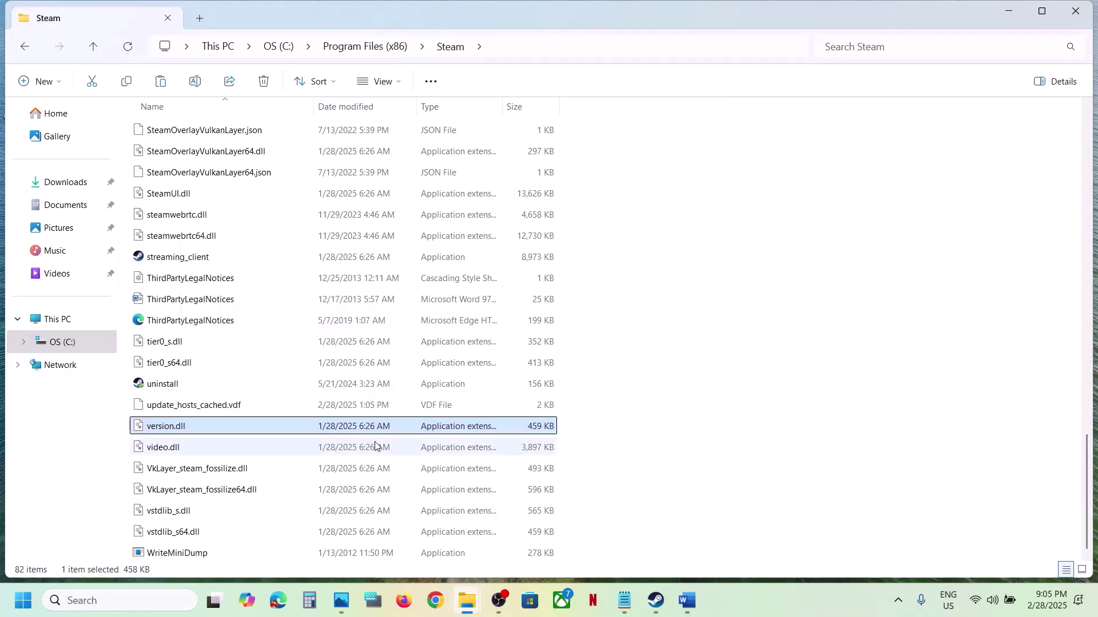
Search Windows for Steam, view its launch options including Run as administrator, and switch to the open Steam library.
click(109, 601)
text(steam)
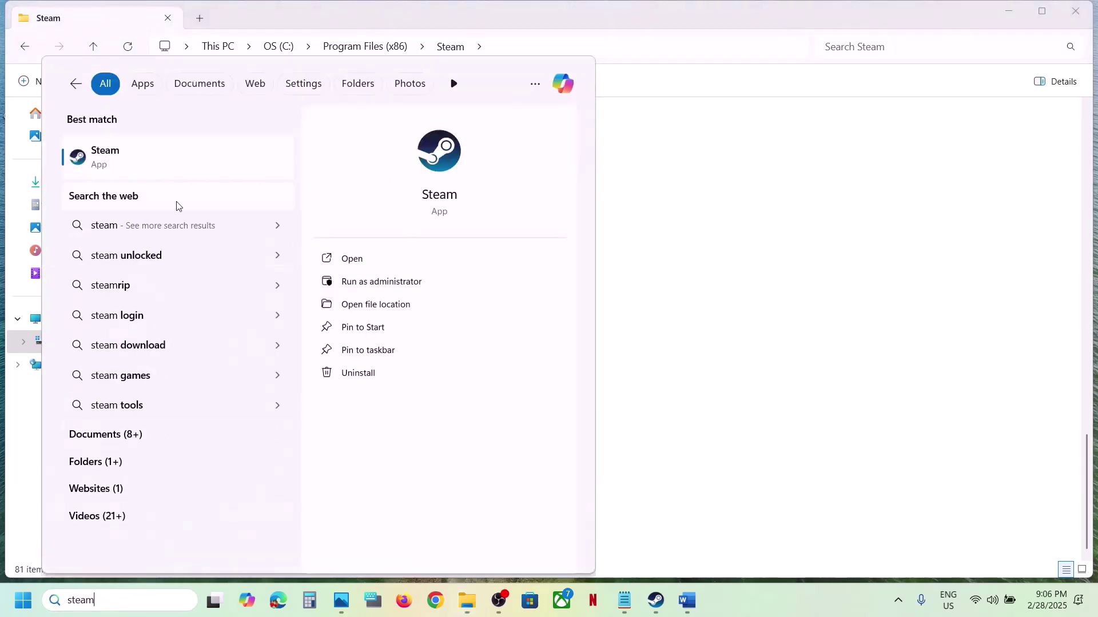
right_click(122, 161)
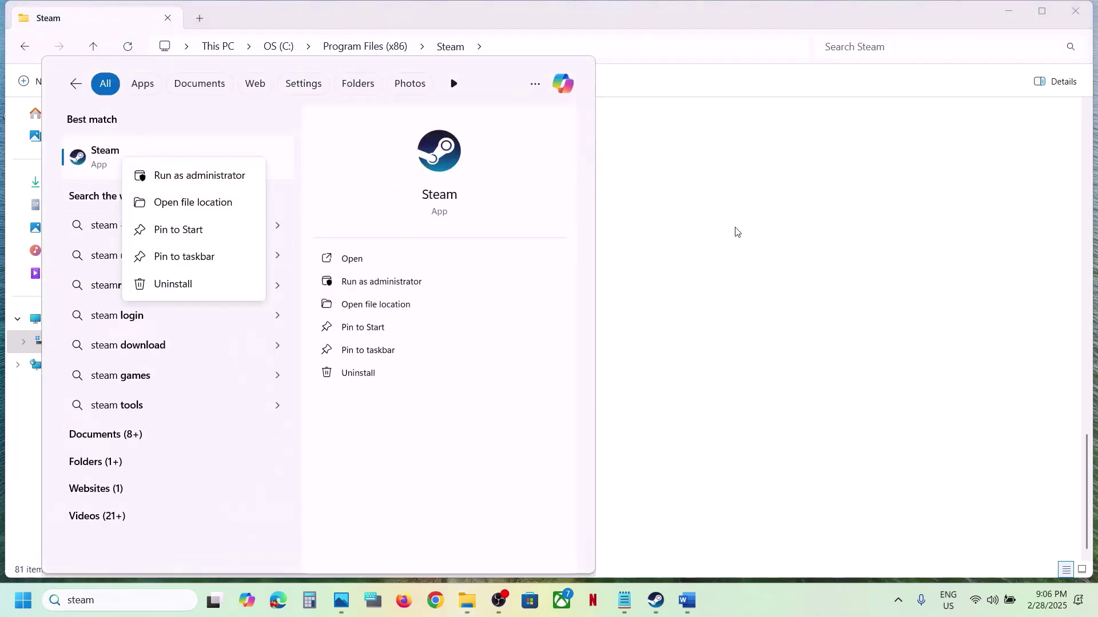
click(749, 237)
click(655, 601)
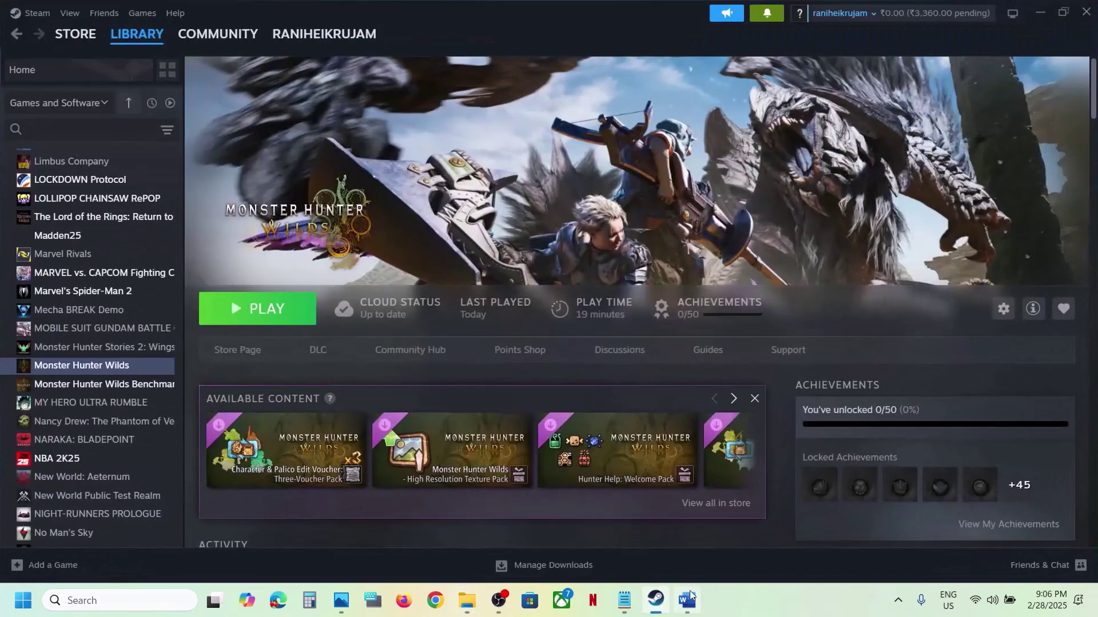
Switch to the Word document and highlight "Clear download cache" in Step 9.
click(687, 600)
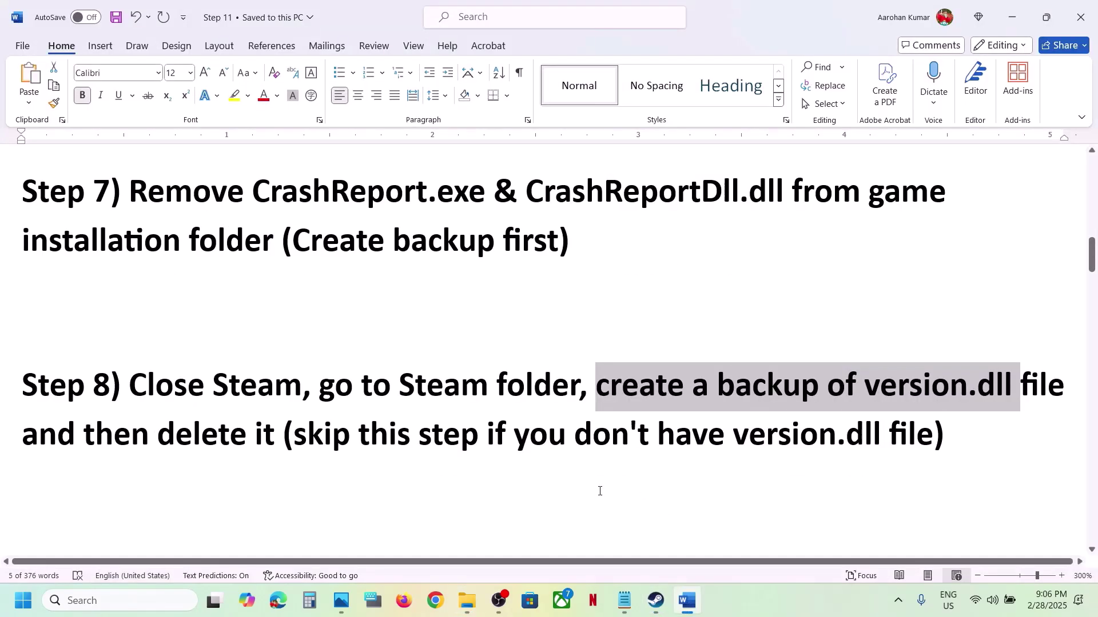
scroll(443, 449, down, 3)
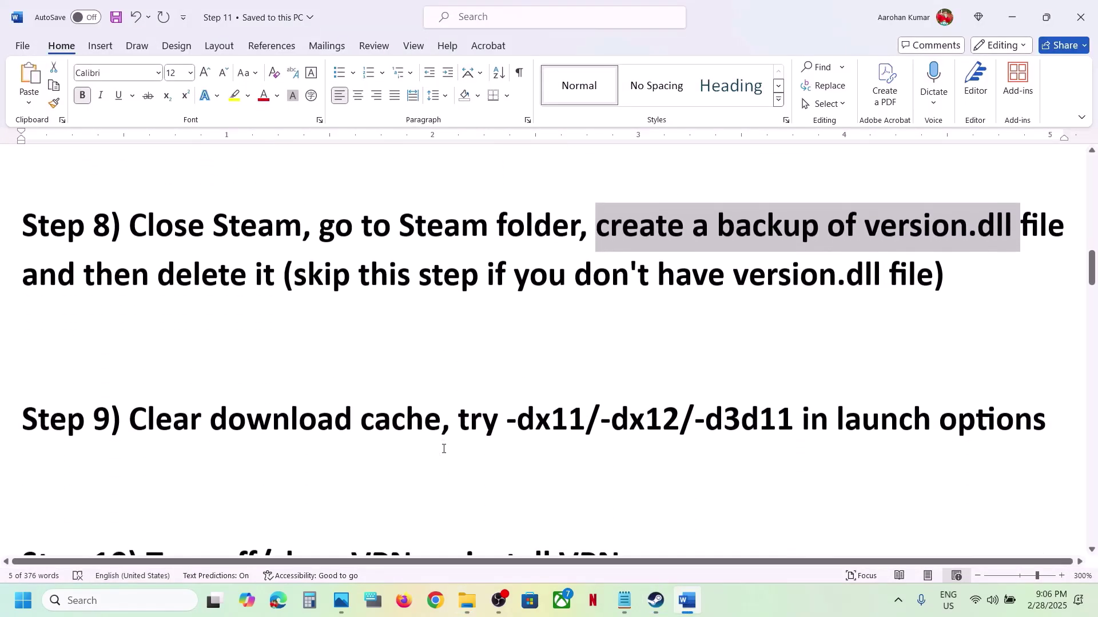
drag(149, 426, 440, 426)
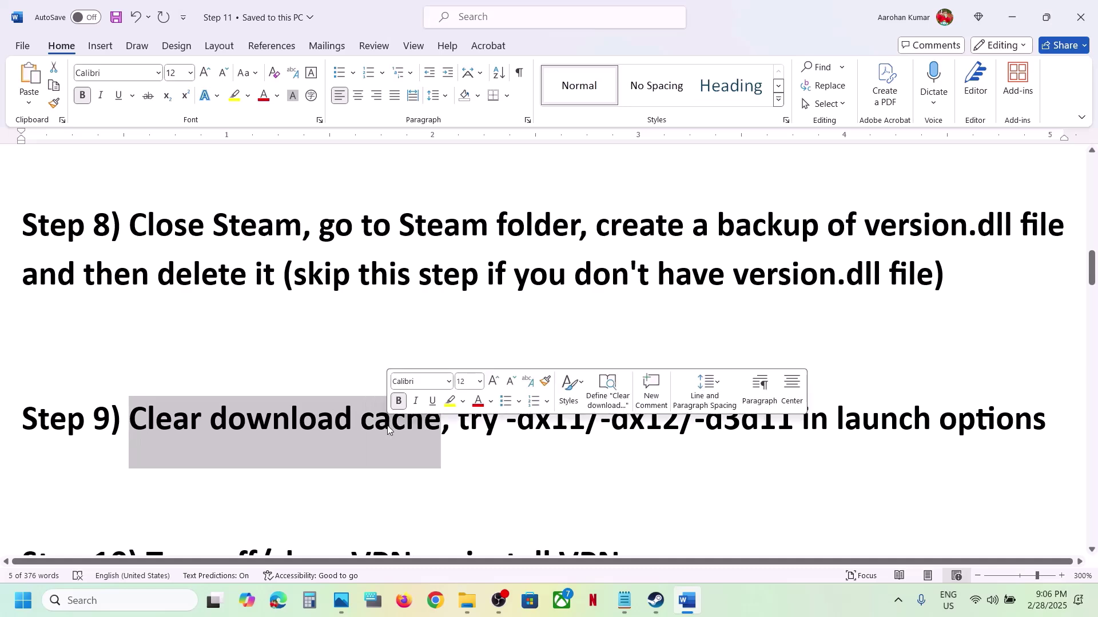
Switch to Steam, try to clear the download cache from the Downloads settings, dismiss the confirmation and close the settings.
click(663, 610)
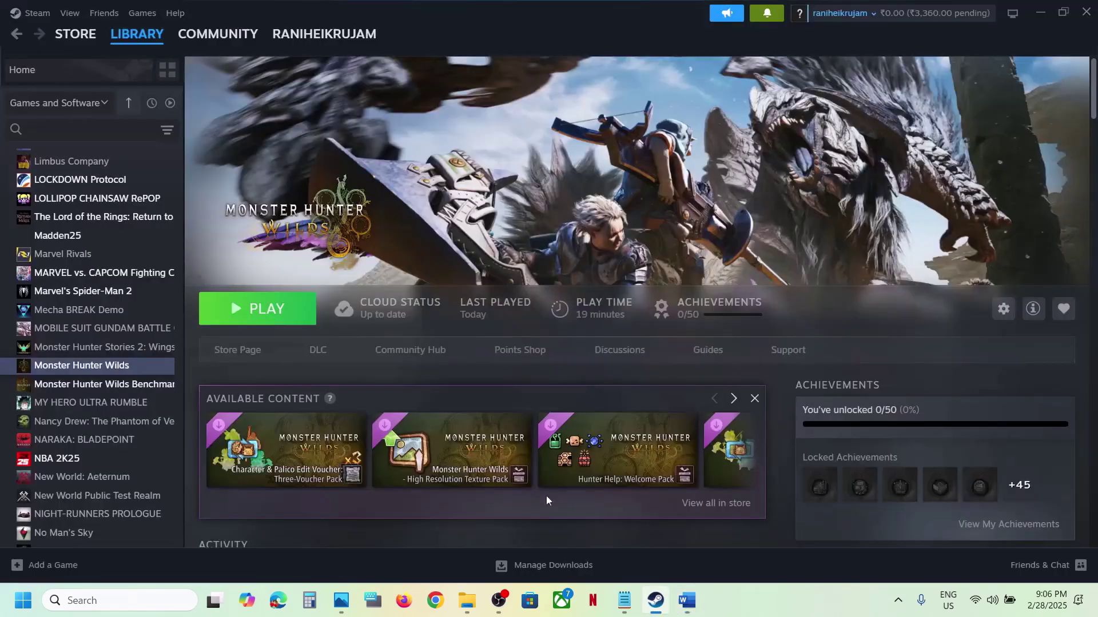
right_click(108, 372)
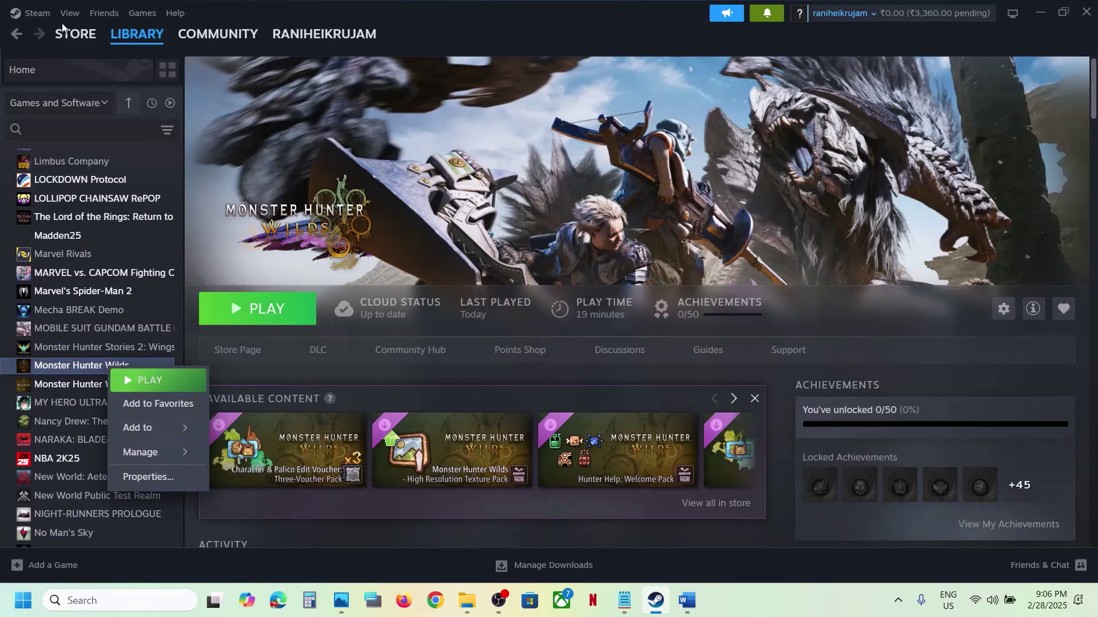
click(38, 19)
click(34, 16)
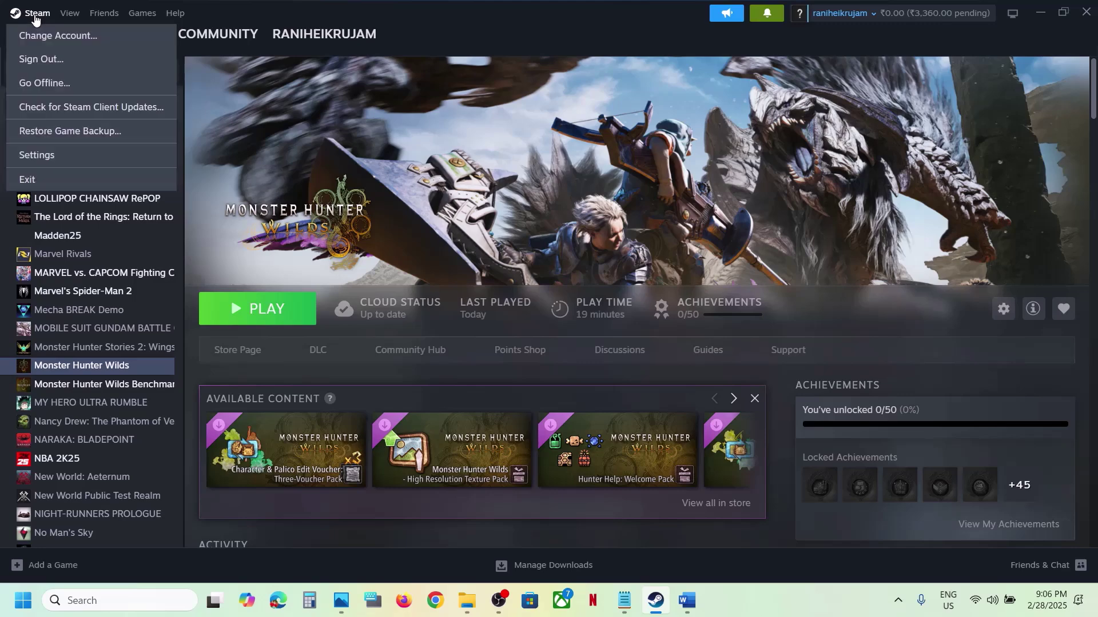
click(35, 153)
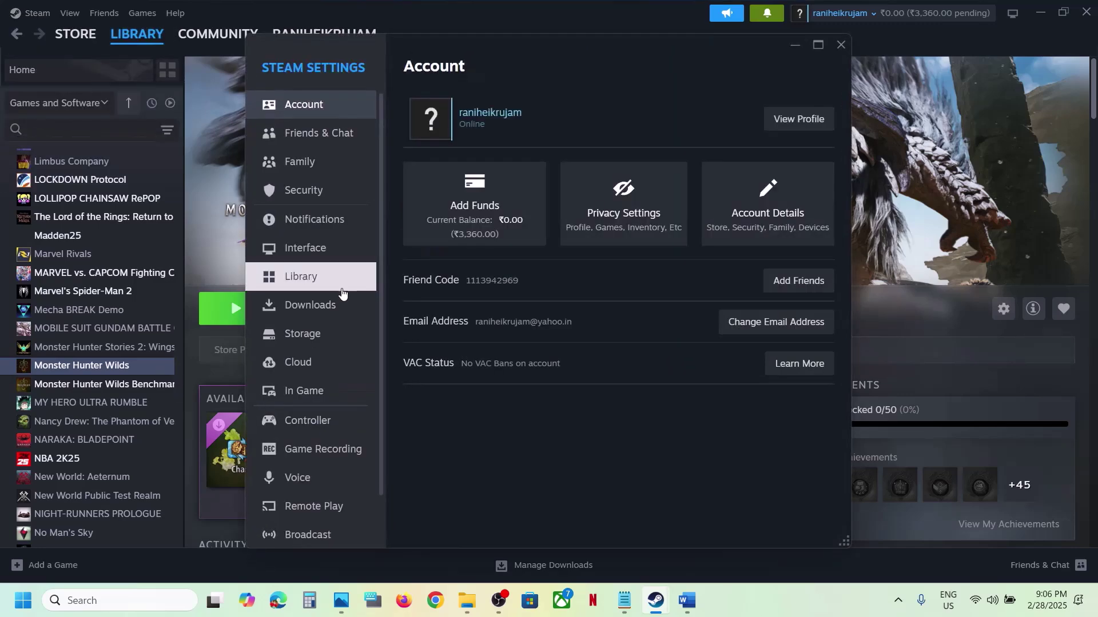
click(315, 303)
scroll(711, 358, down, 3)
scroll(711, 357, down, 1)
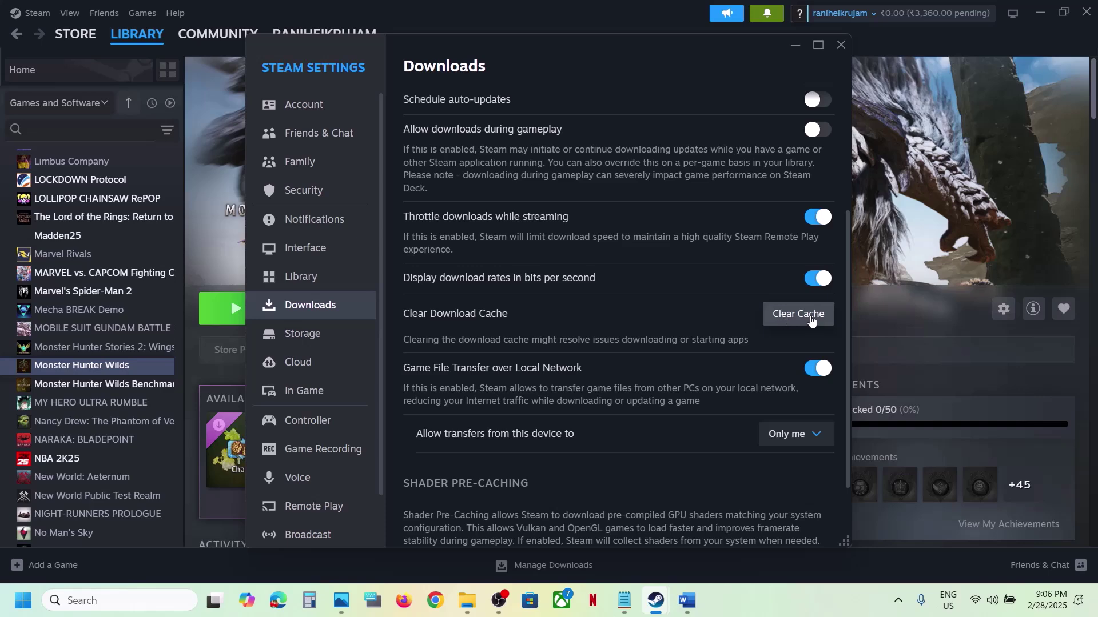
click(811, 320)
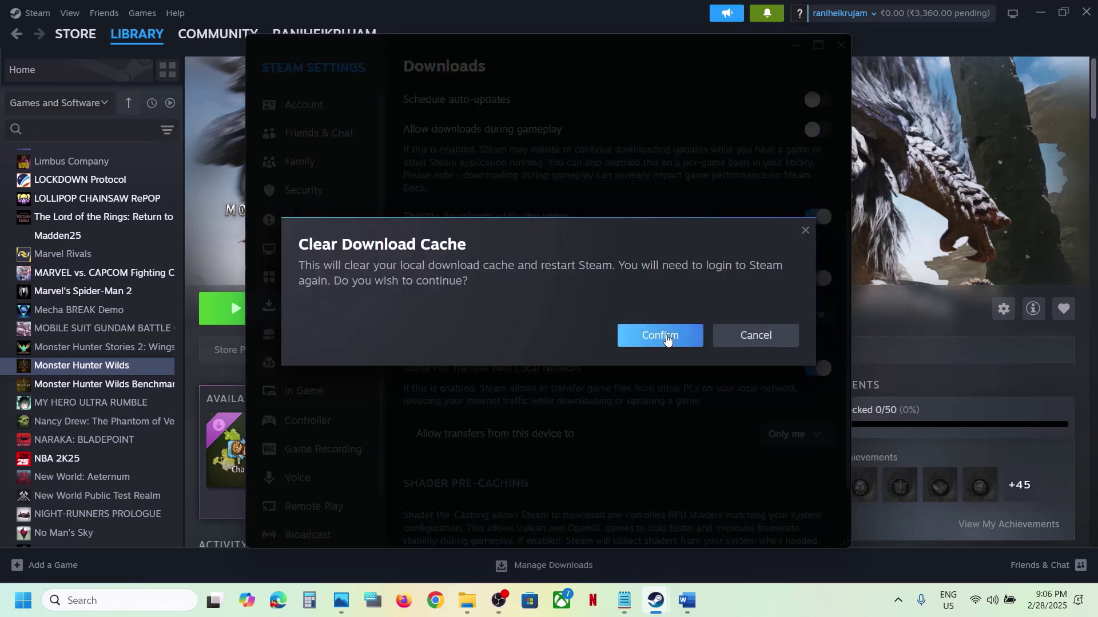
click(805, 232)
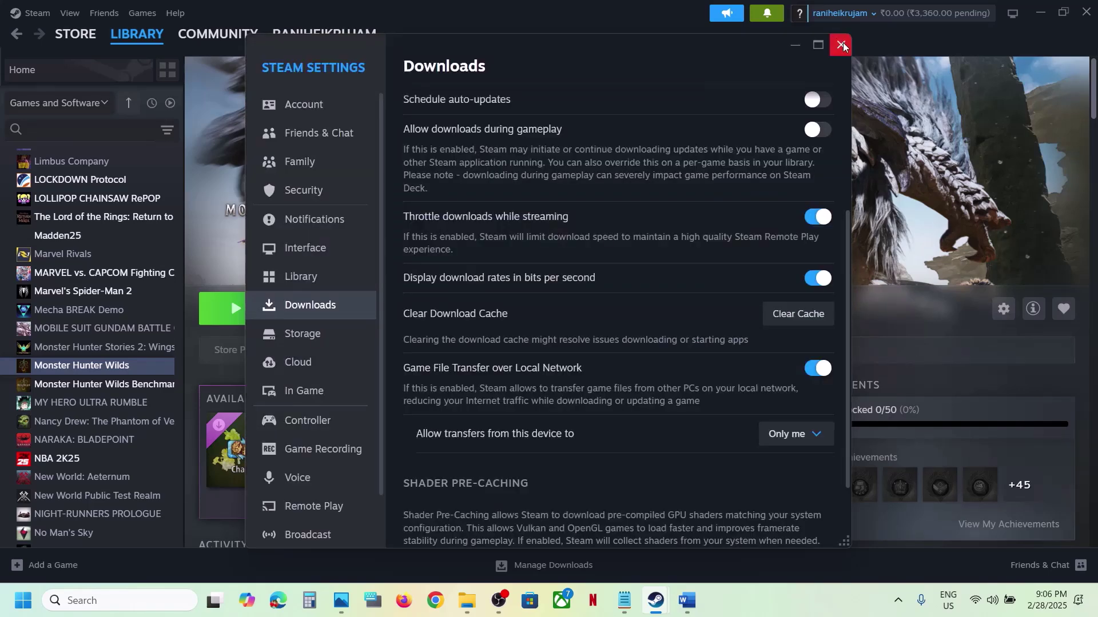
click(841, 45)
Switch to Word and highlight "Turn off/close VPN" and "uninstall VPN" in Step 10 one after the other.
click(695, 601)
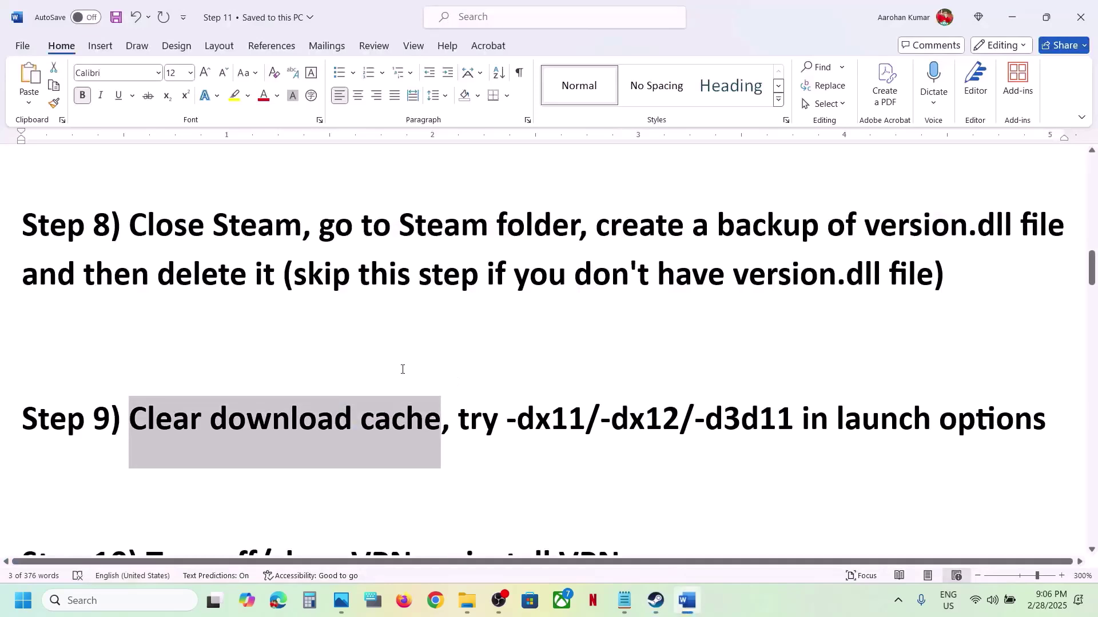
scroll(402, 367, down, 3)
scroll(225, 386, up, 1)
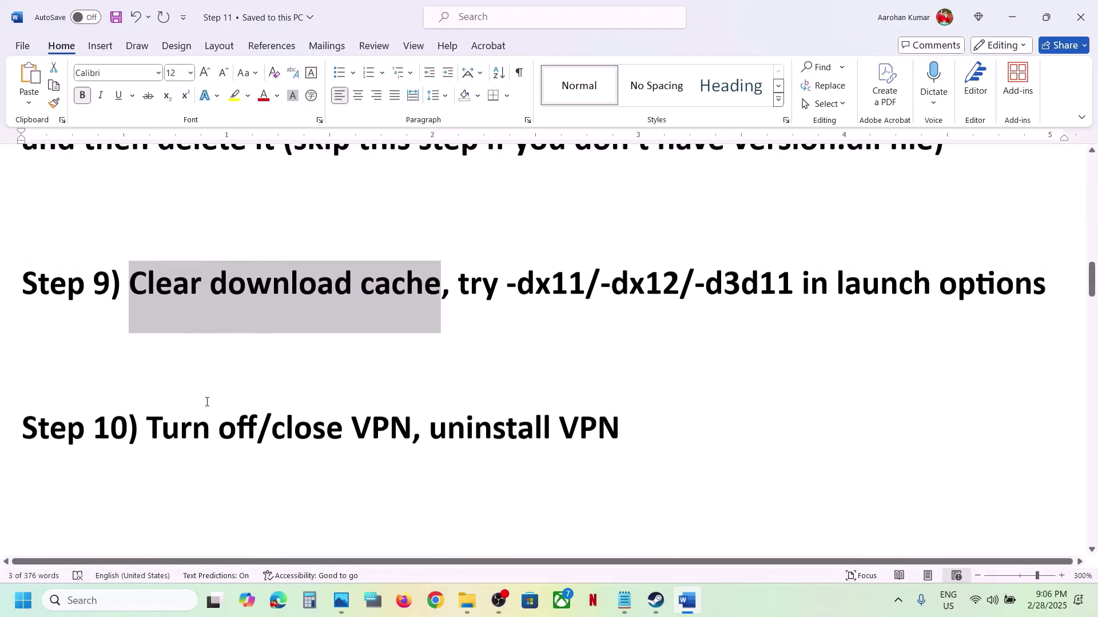
drag(233, 418, 388, 411)
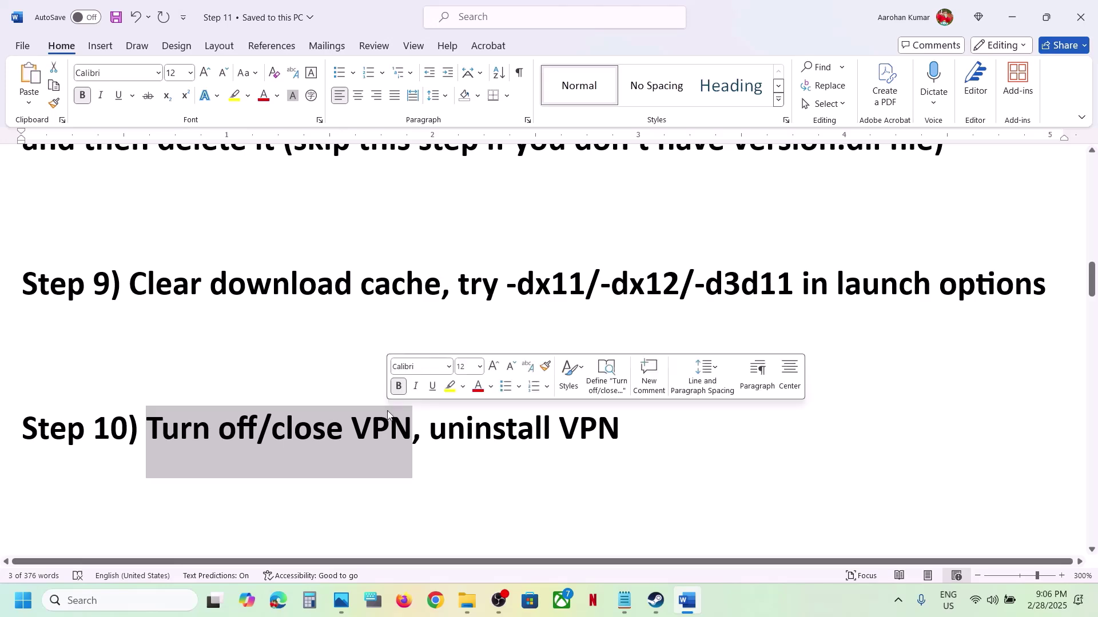
drag(430, 425, 597, 426)
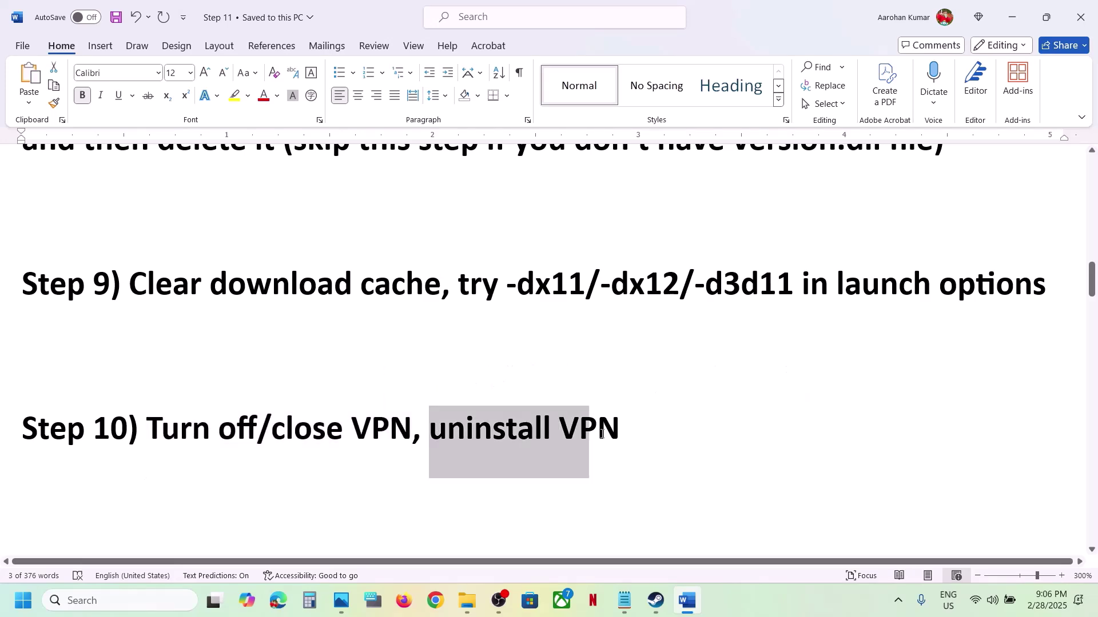
click(239, 443)
Highlight the Step 11 instruction about allowing the game exe through antivirus and Firewall, and clear the selection.
scroll(239, 443, down, 3)
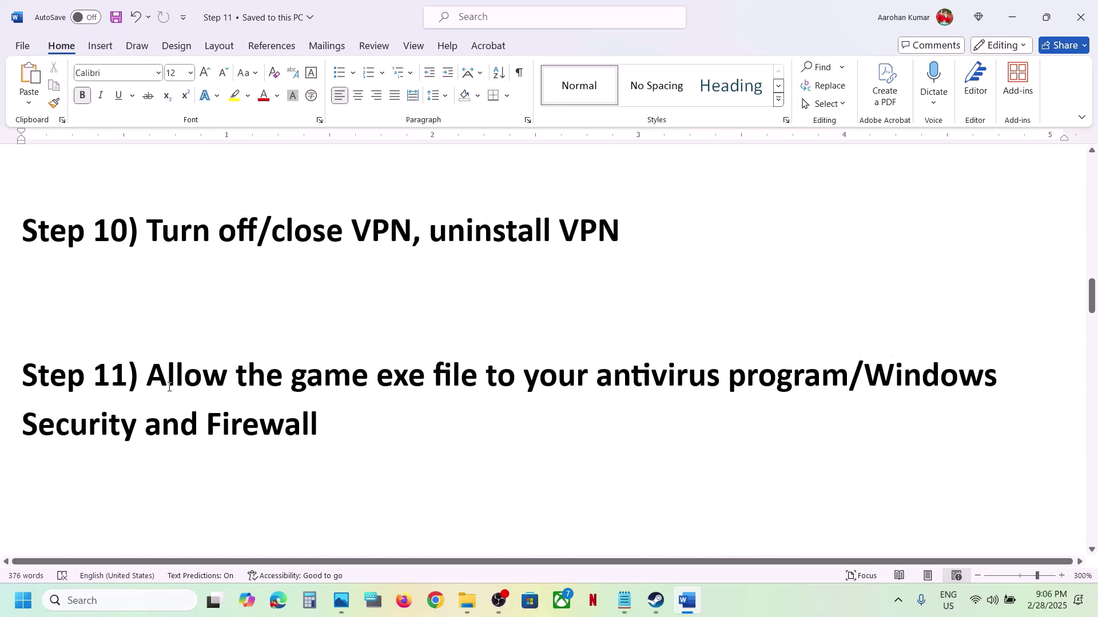
drag(156, 380, 370, 427)
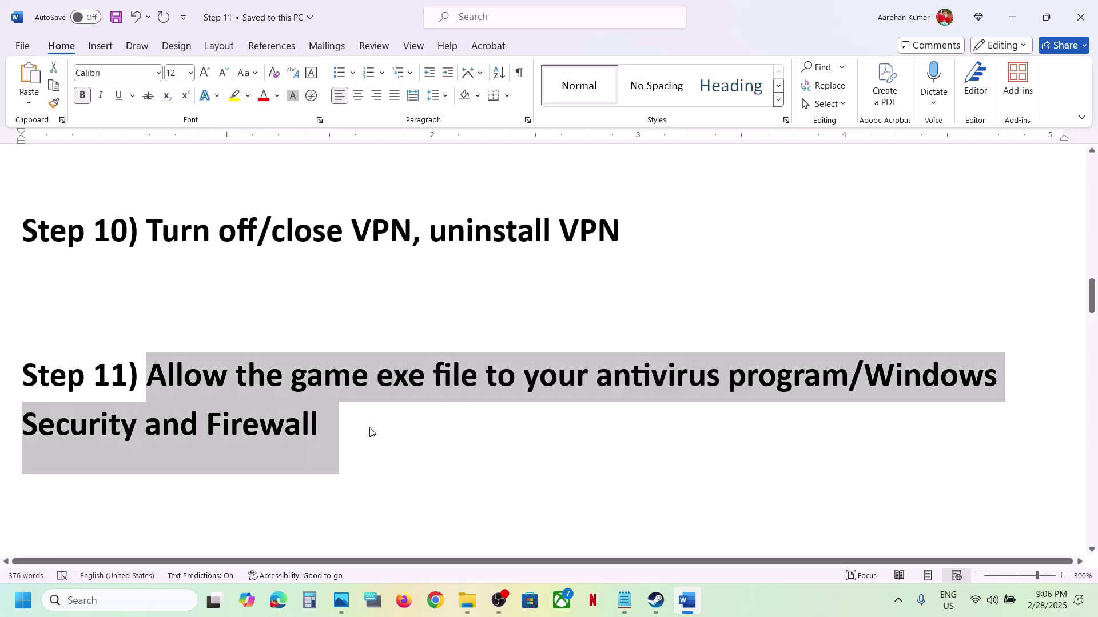
click(370, 432)
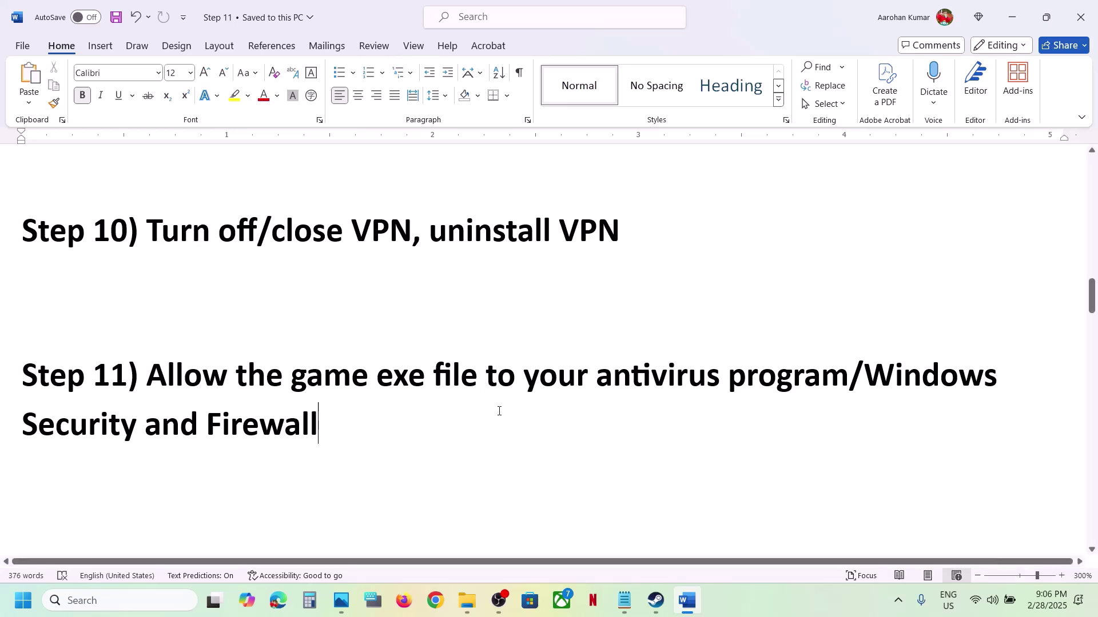
Open the Windows Security page for allowing an app through Controlled folder access under Ransomware protection.
key(super+i)
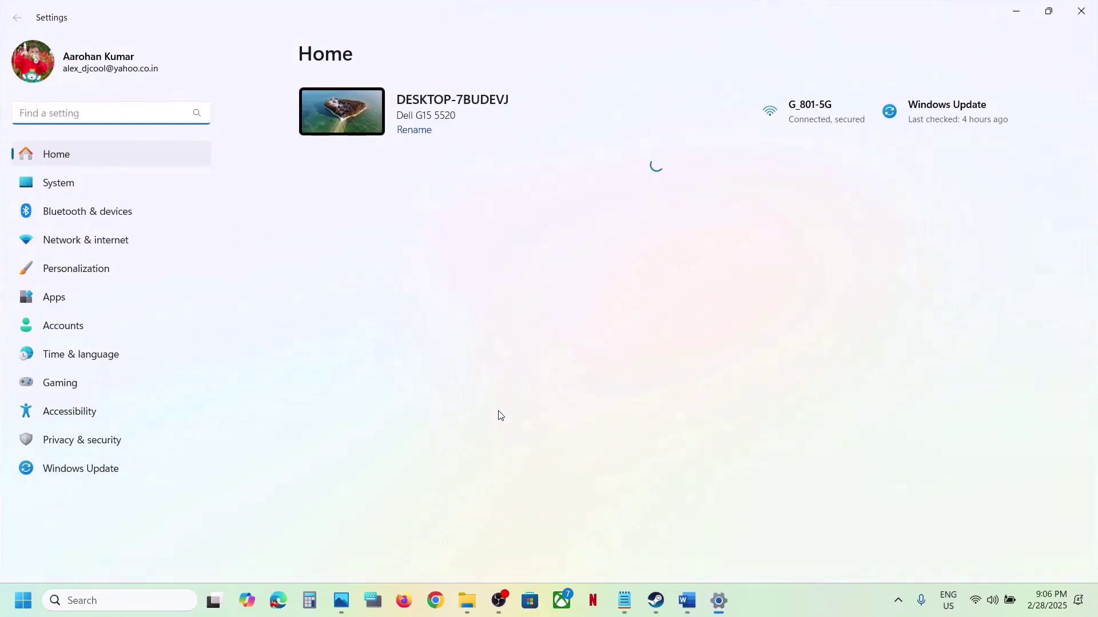
click(92, 446)
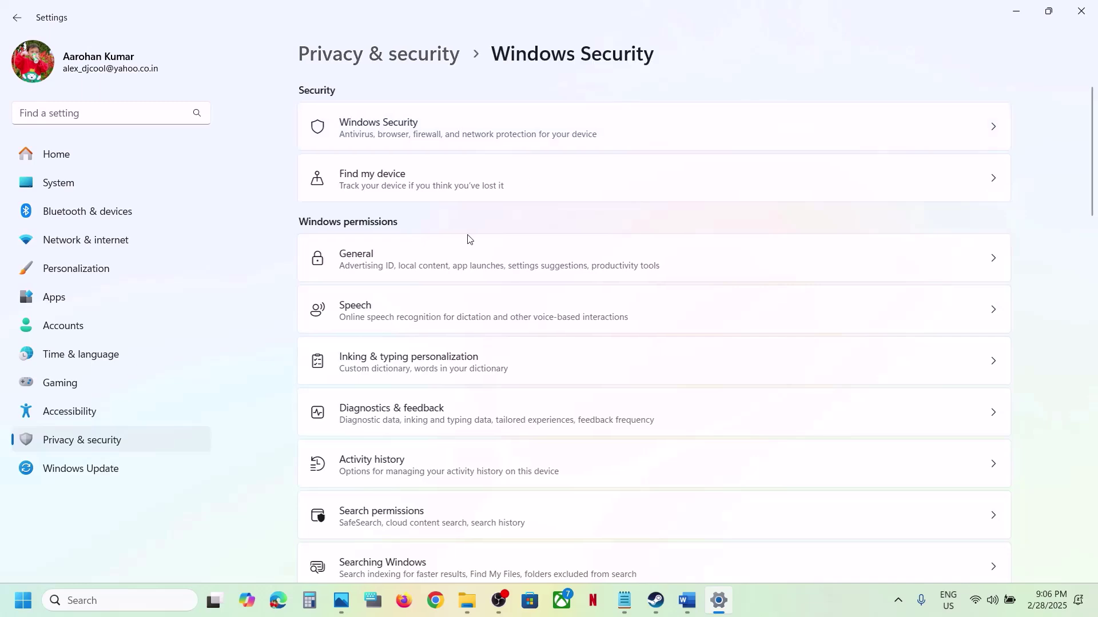
click(417, 216)
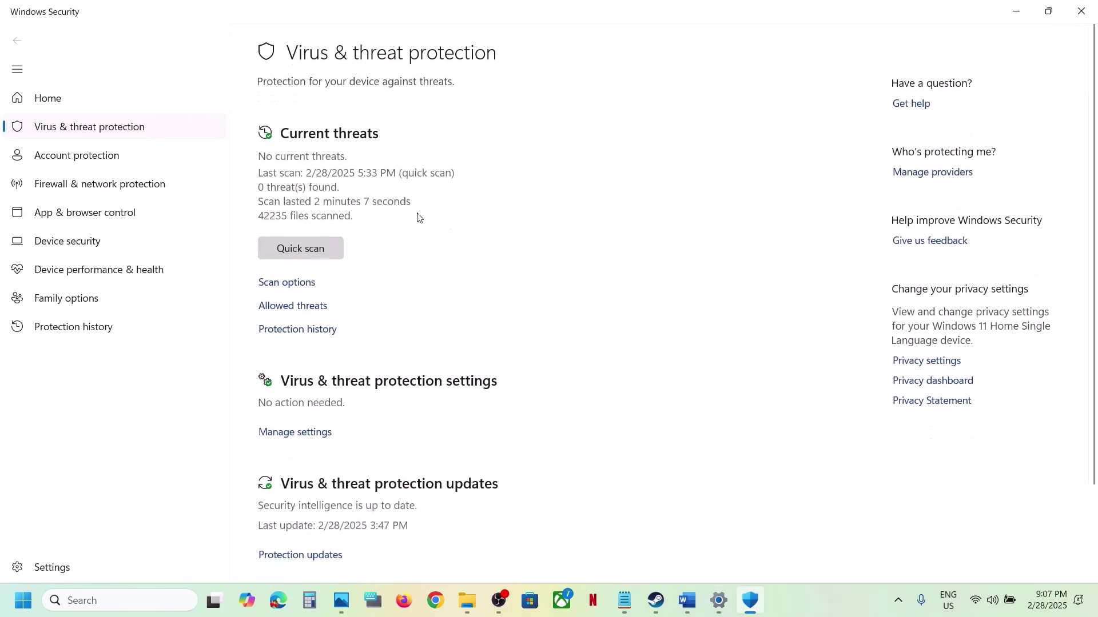
scroll(381, 469, down, 3)
click(329, 534)
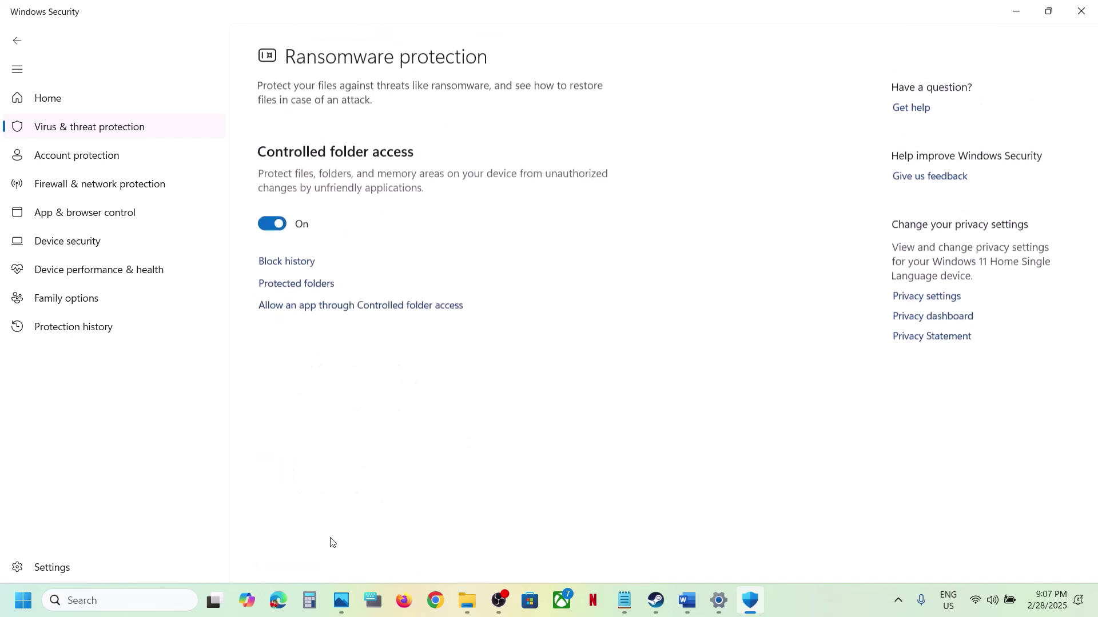
click(354, 302)
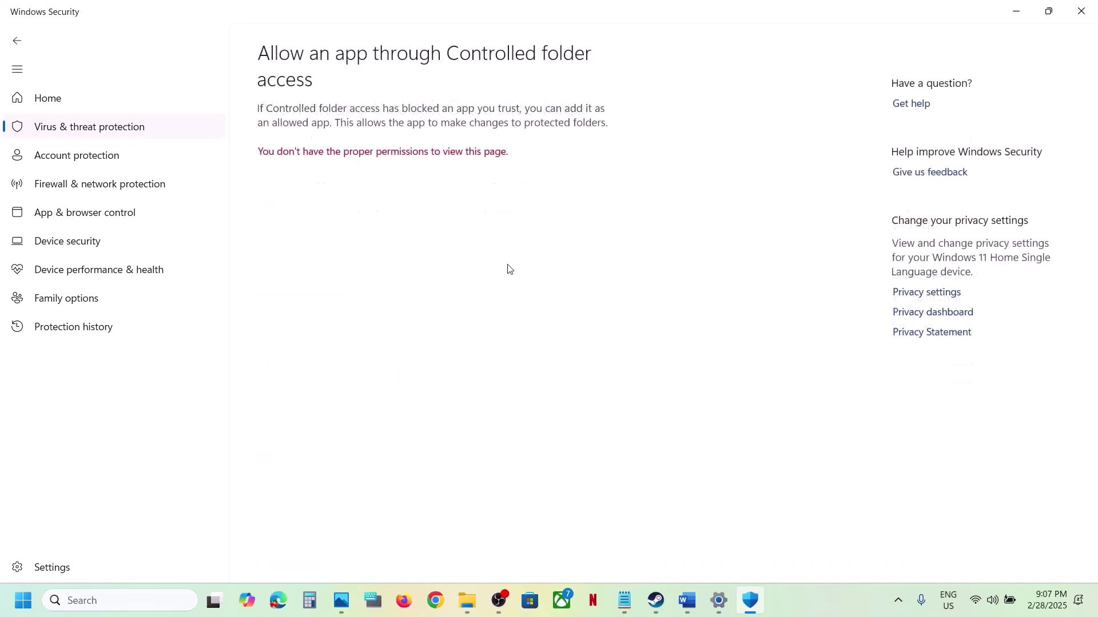
Add the MonsterHunterWilds application from Steam's steamapps\common\MonsterHunterWilds folder as an allowed app for Controlled folder access.
scroll(357, 187, down, 3)
click(340, 67)
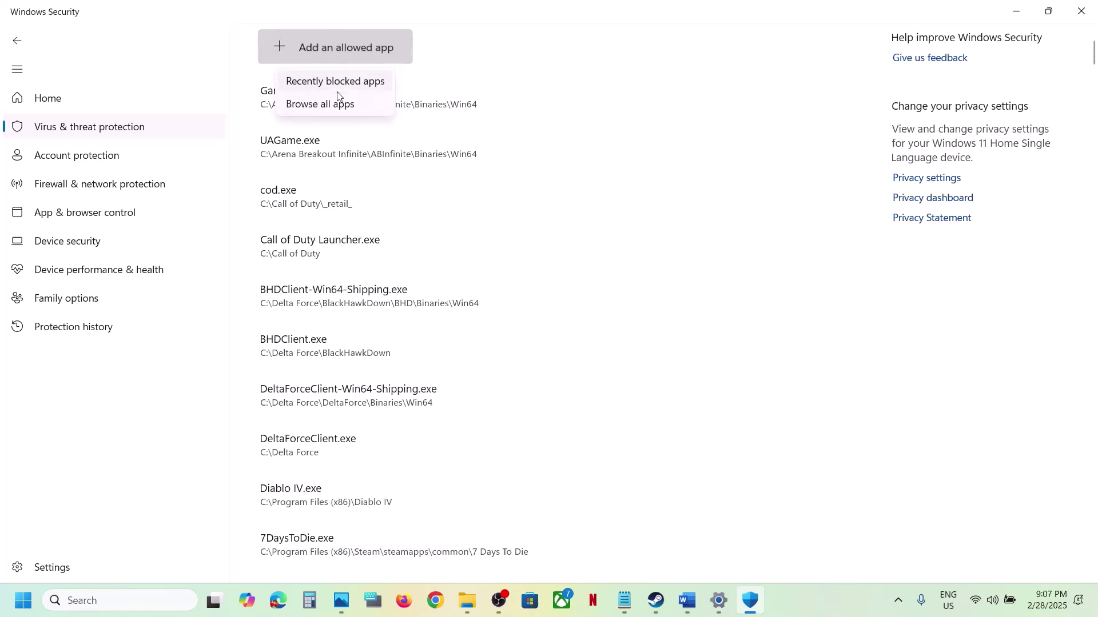
click(330, 104)
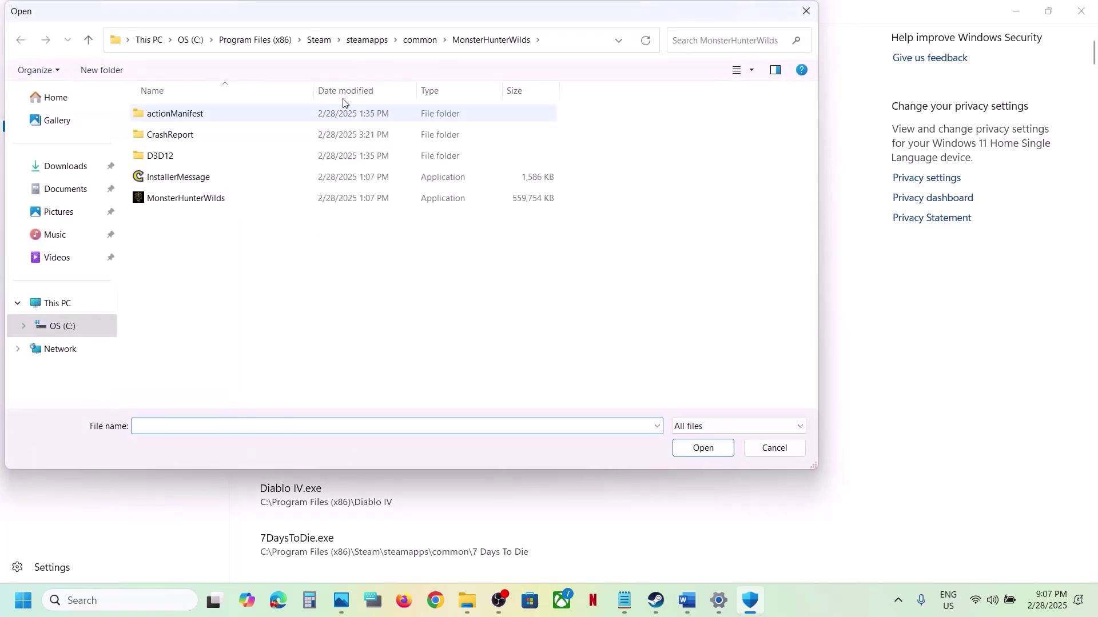
click(551, 40)
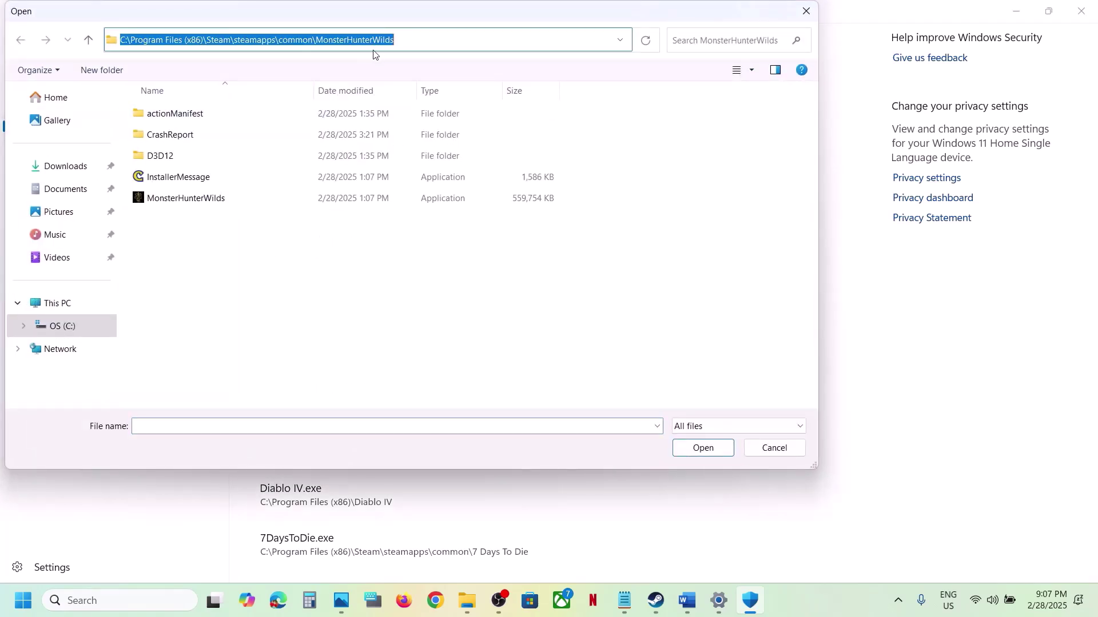
click(197, 203)
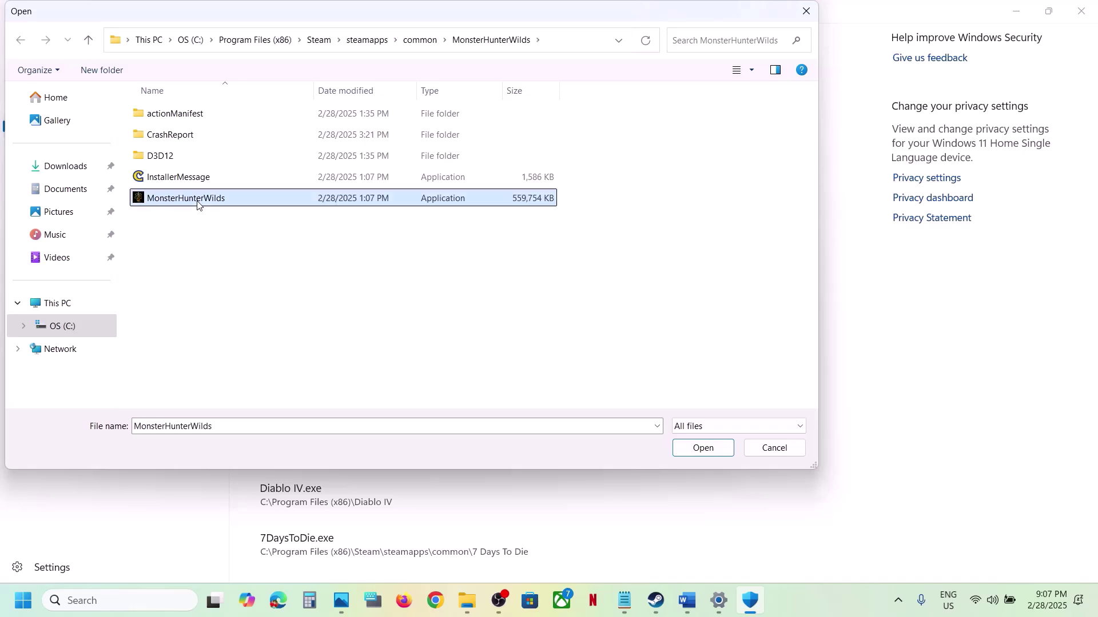
click(702, 448)
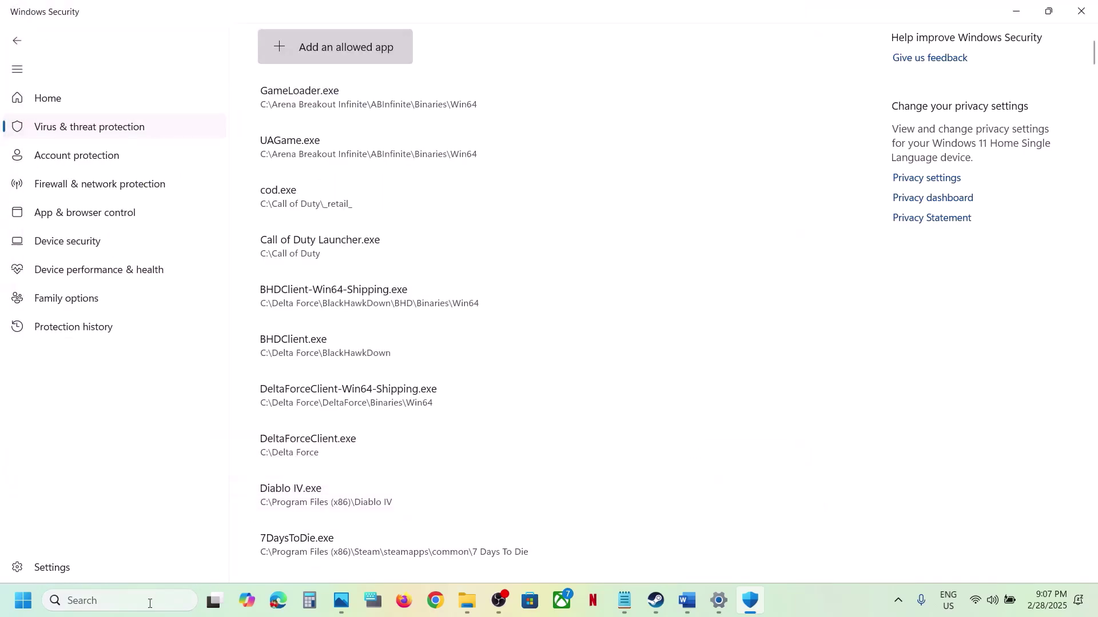
Open Windows Defender Firewall through Control Panel's System and Security category.
click(150, 604)
text(control)
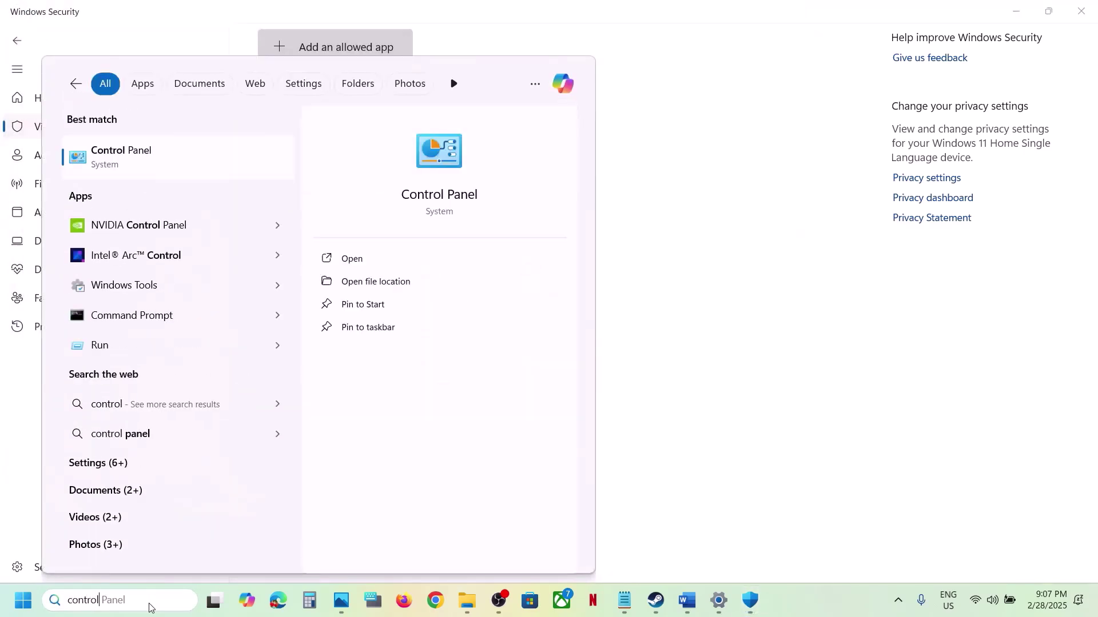
key(Return)
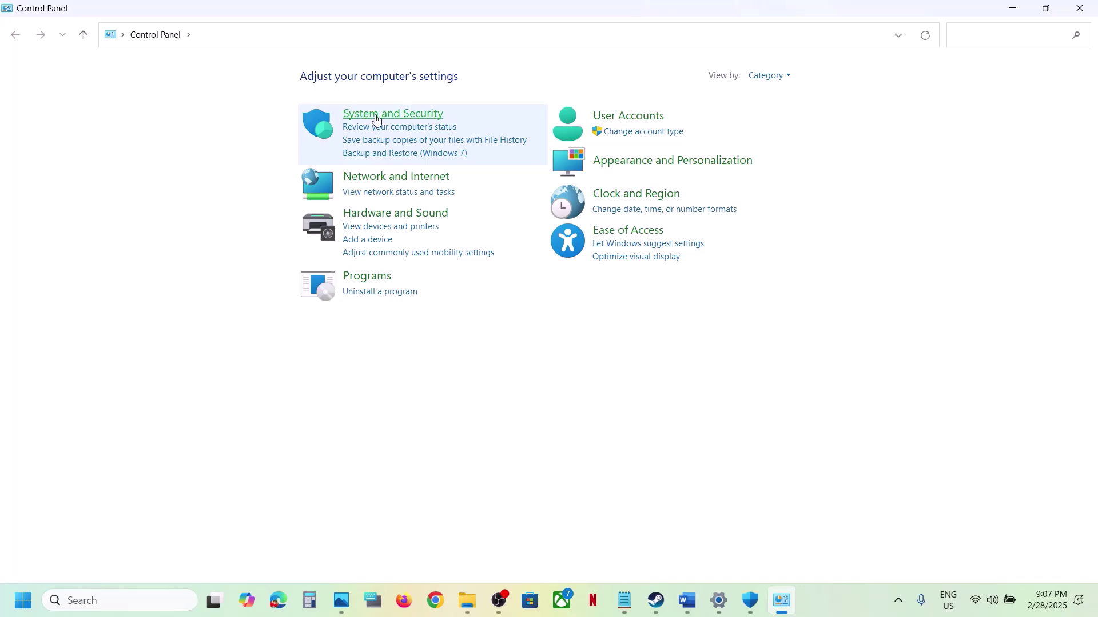
click(376, 120)
click(268, 126)
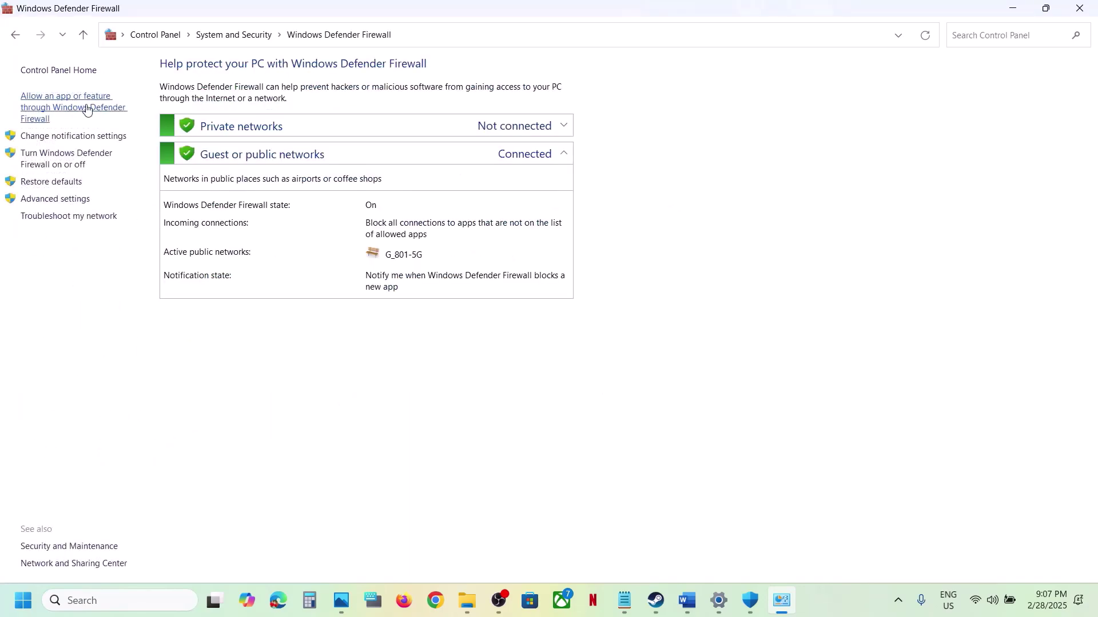
Try to add the MonsterHunterWilds application from Steam's steamapps\common\MonsterHunterWilds folder to the apps allowed through Windows Defender Firewall.
click(87, 111)
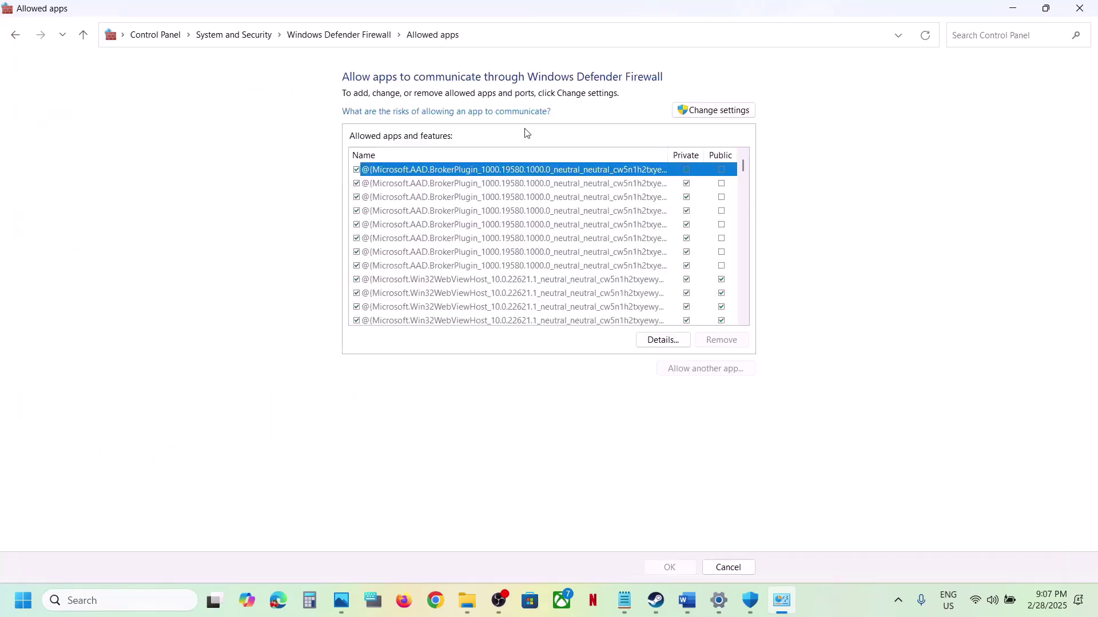
click(718, 111)
click(693, 372)
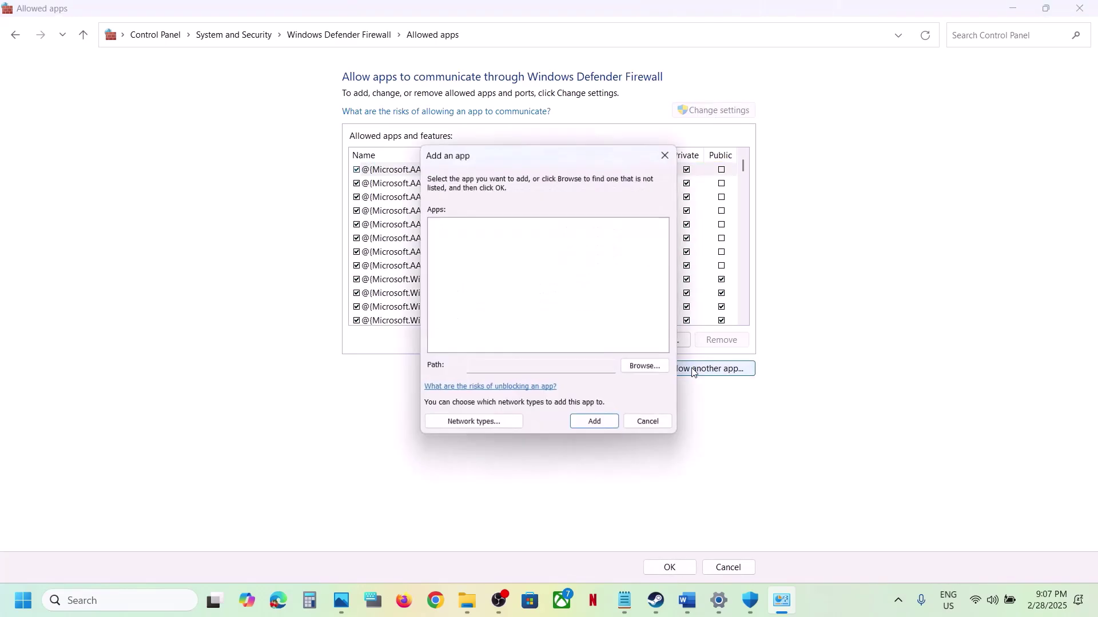
click(645, 366)
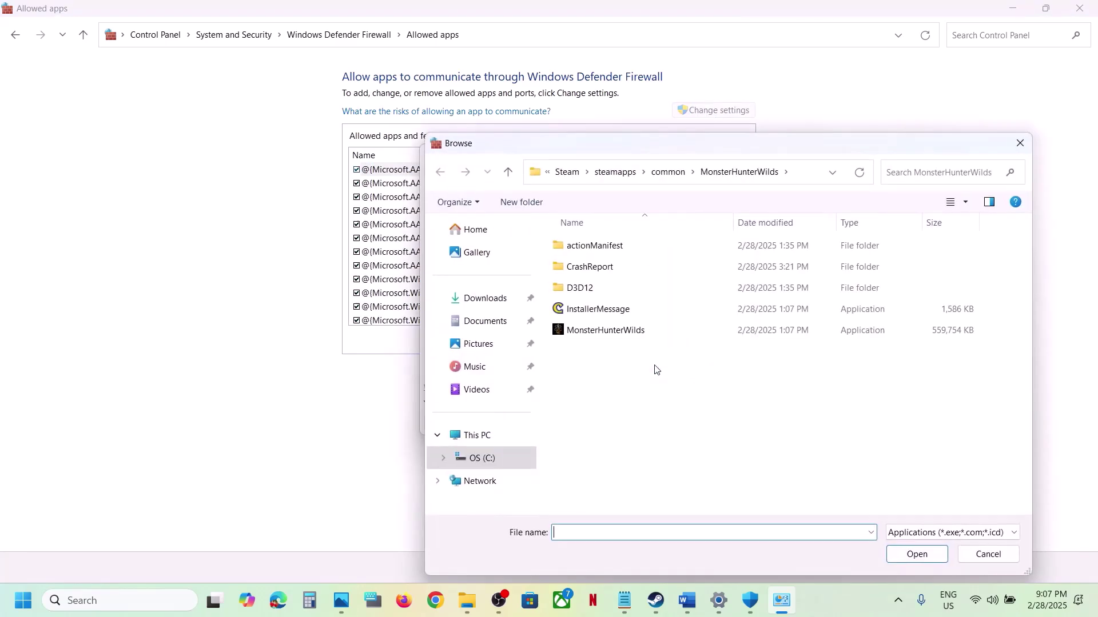
click(605, 334)
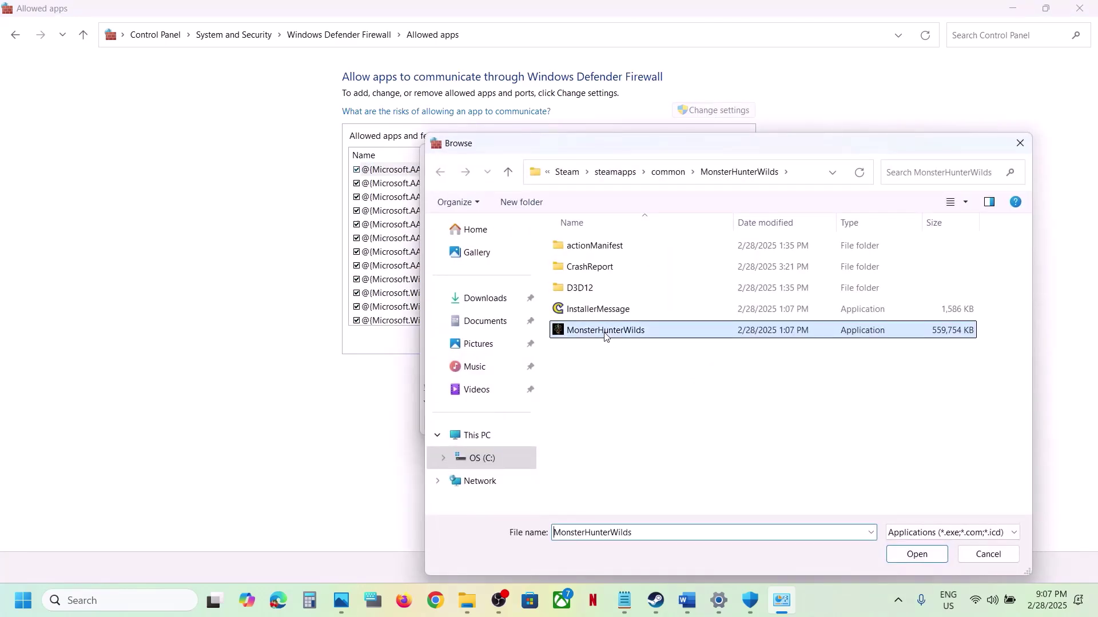
click(917, 555)
click(593, 422)
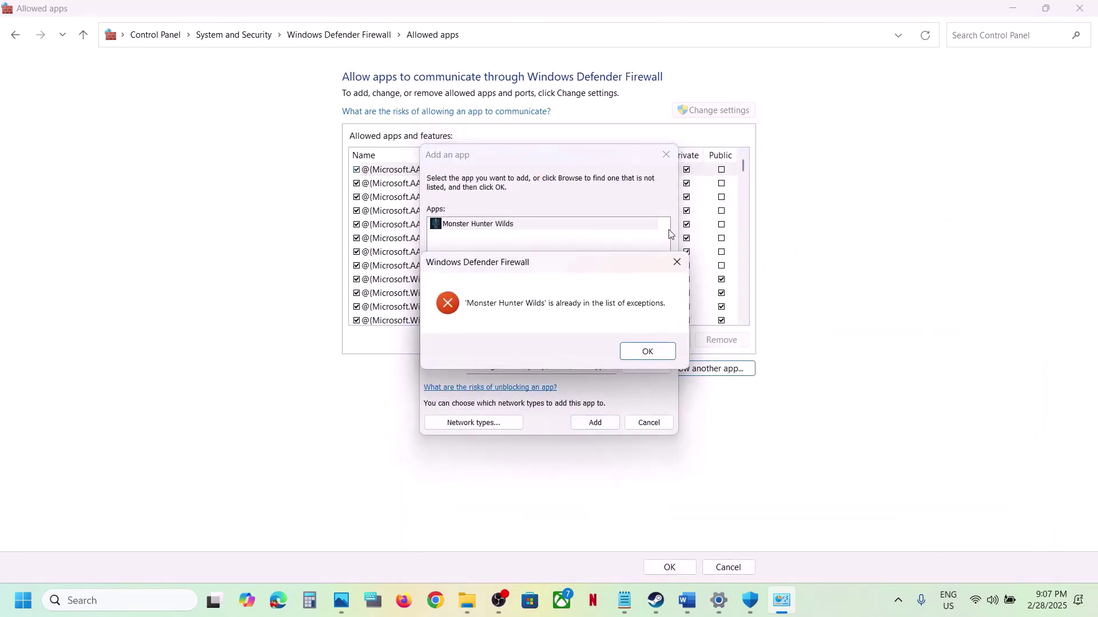
click(655, 353)
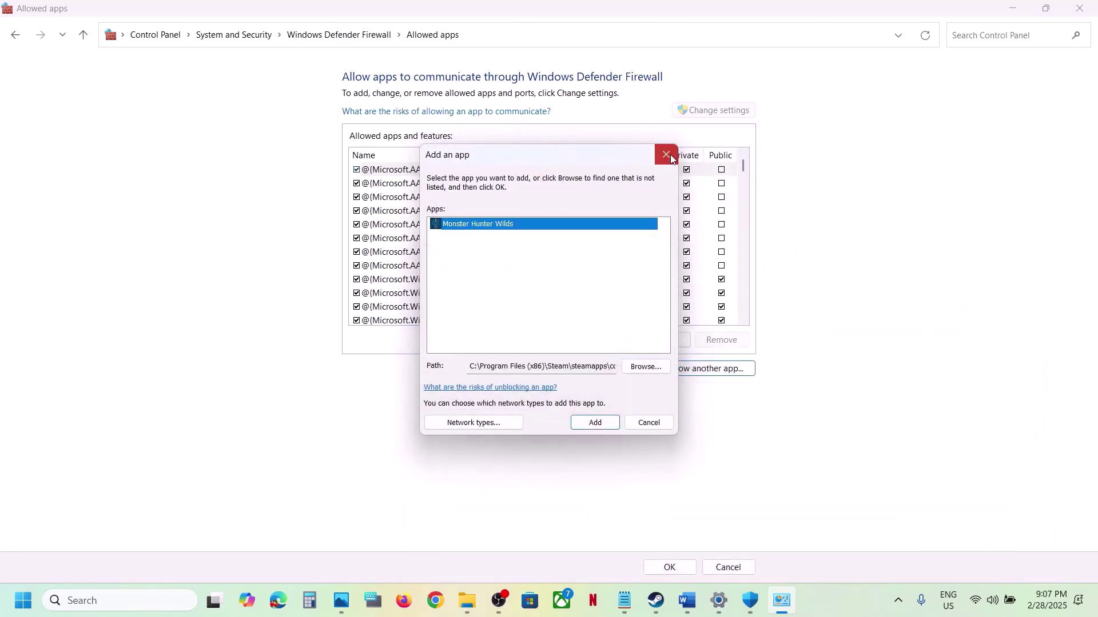
click(666, 154)
Locate and select the Monster Hunter Wilds entry in the firewall's allowed apps list to check its Private and Public access.
click(512, 281)
key(m)
key(m)
key(m)
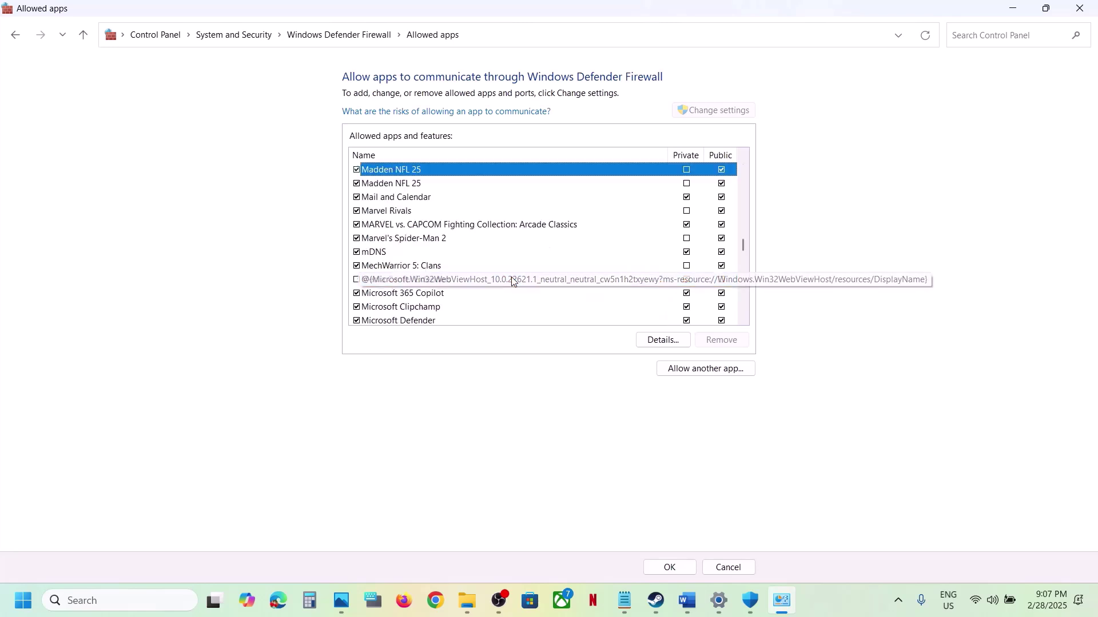
key(m)
key(m)
key(m)
key(m)
key(m)
key(m)
key(m)
key(m)
key(m)
key(m)
key(m)
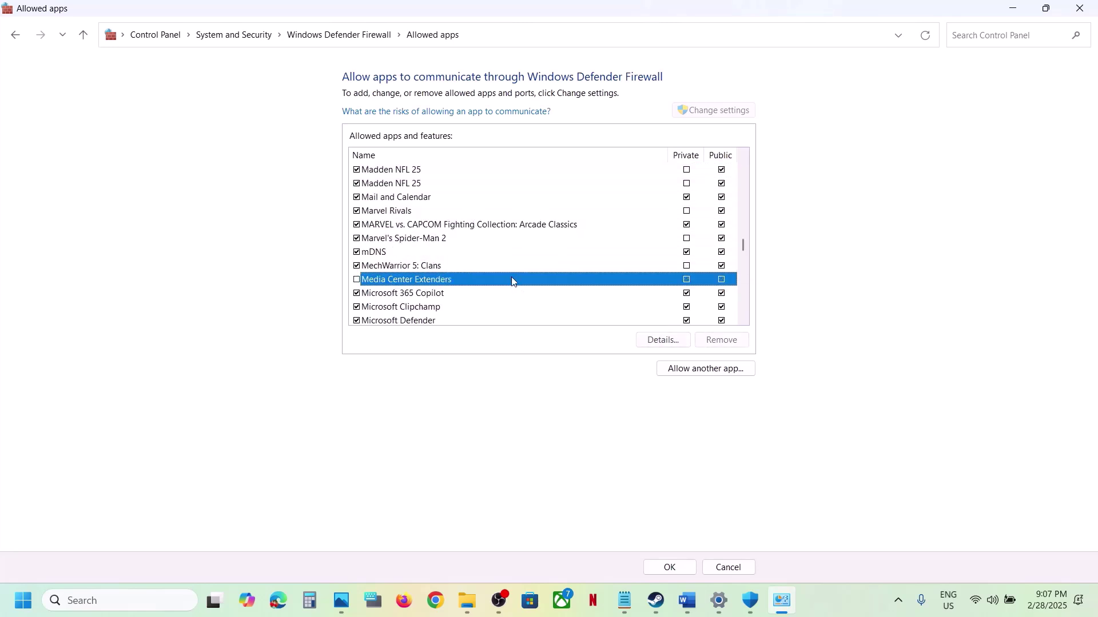
key(m)
key(m)
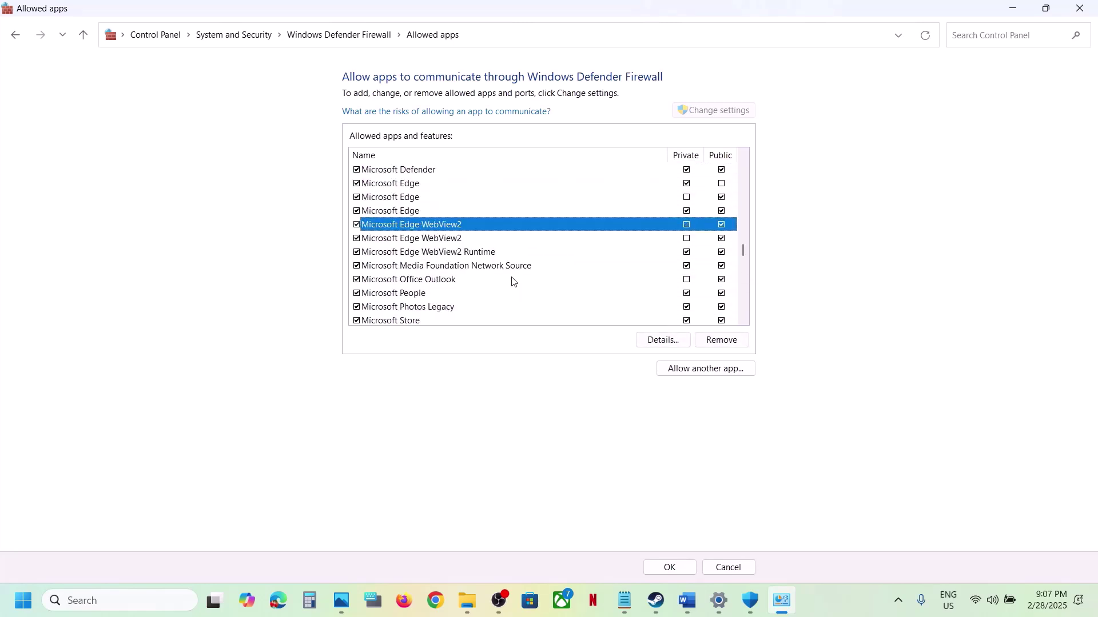
click(743, 321)
click(744, 321)
click(744, 321)
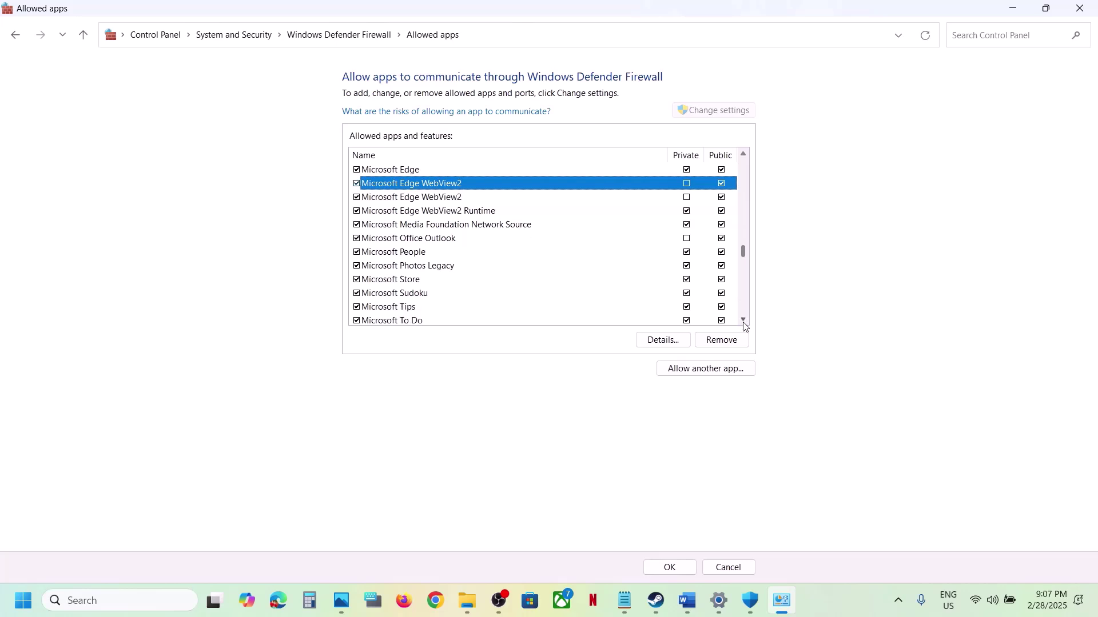
click(744, 321)
click(743, 321)
click(744, 322)
click(744, 321)
click(743, 321)
click(743, 321)
click(744, 321)
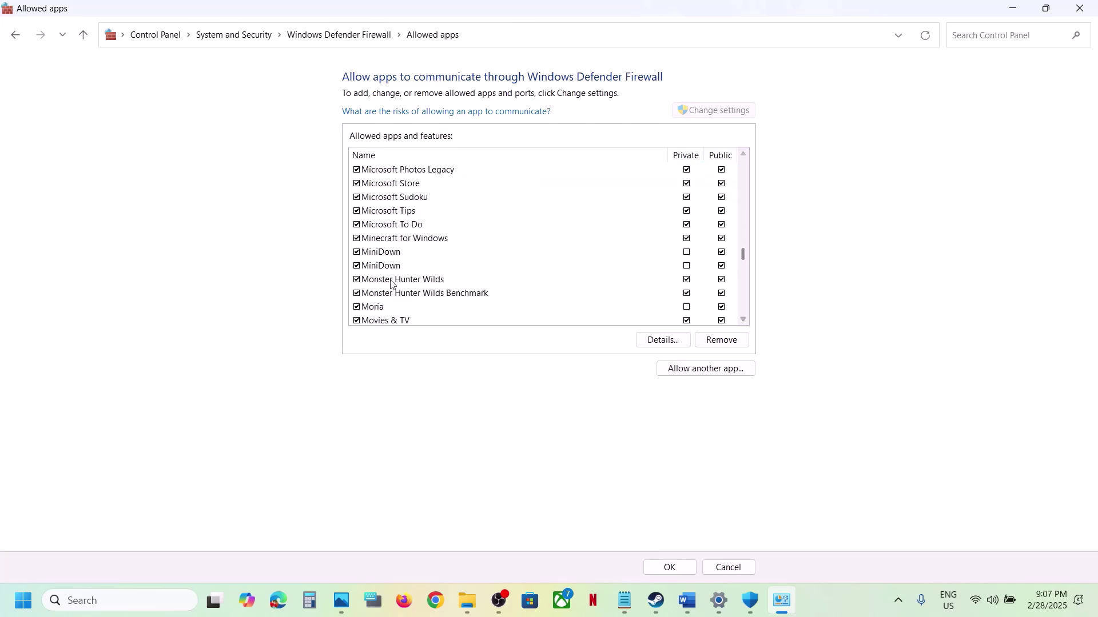
click(413, 281)
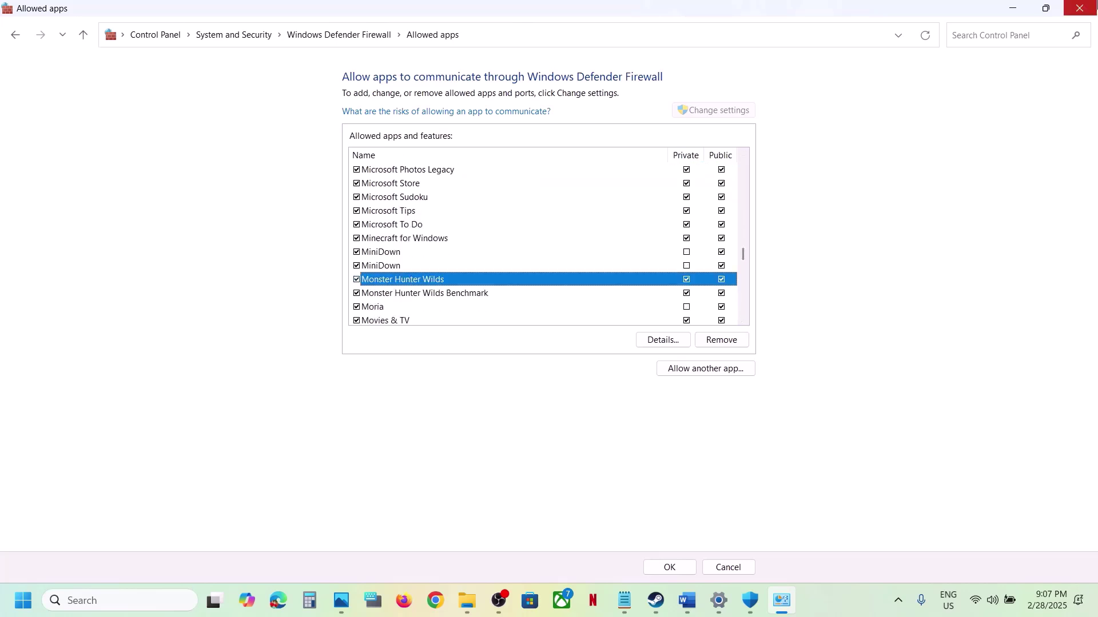
Close the firewall's Allowed apps window, Windows Security and the remaining settings window to return to the Word document.
click(1080, 8)
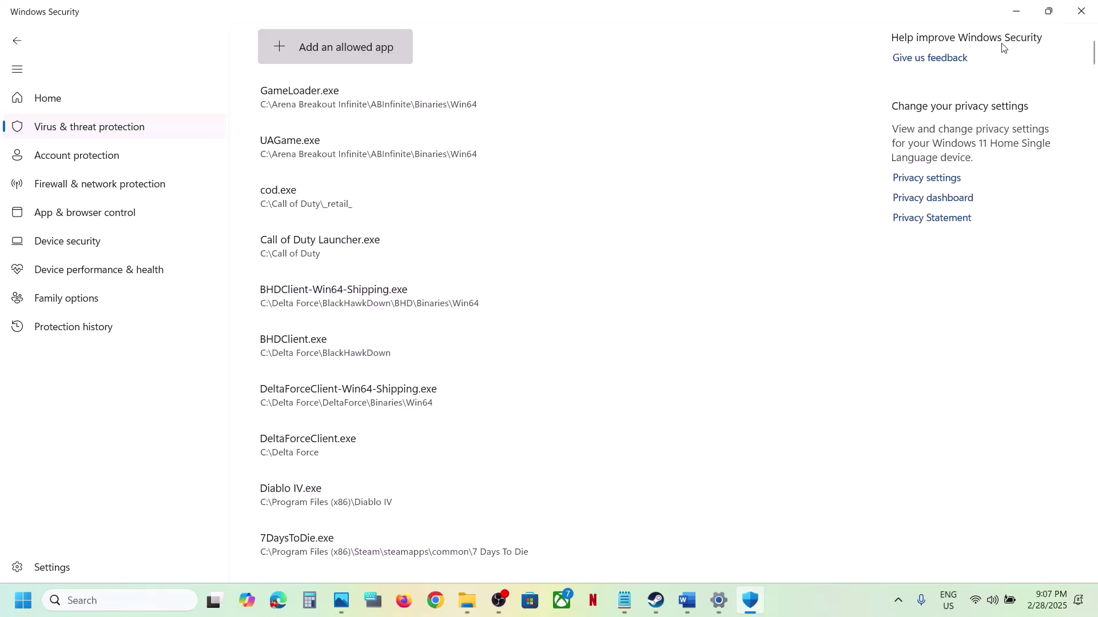
click(1081, 11)
click(1080, 10)
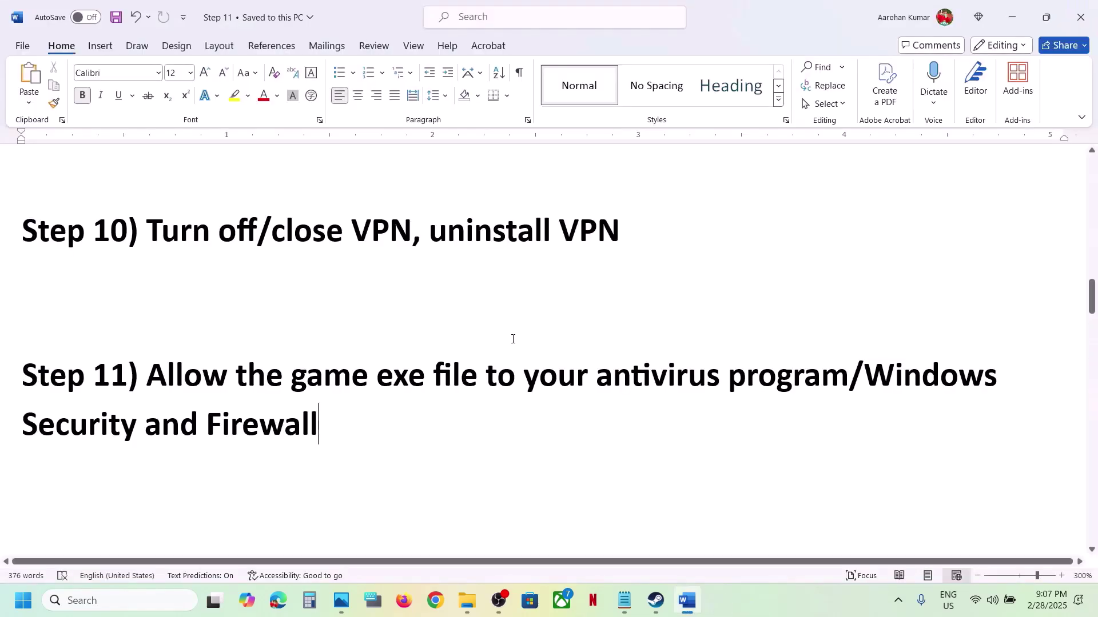
Highlight the Step 12 instruction about a clean graphics driver installation, along with its NVIDIA and AMD download links.
scroll(512, 338, down, 5)
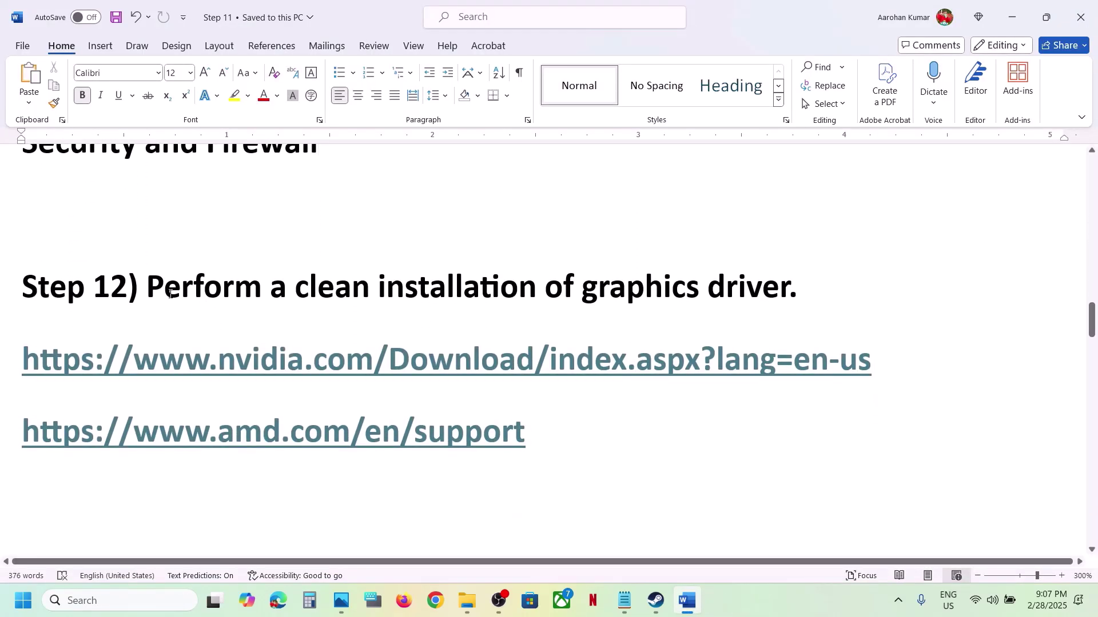
drag(147, 288, 812, 277)
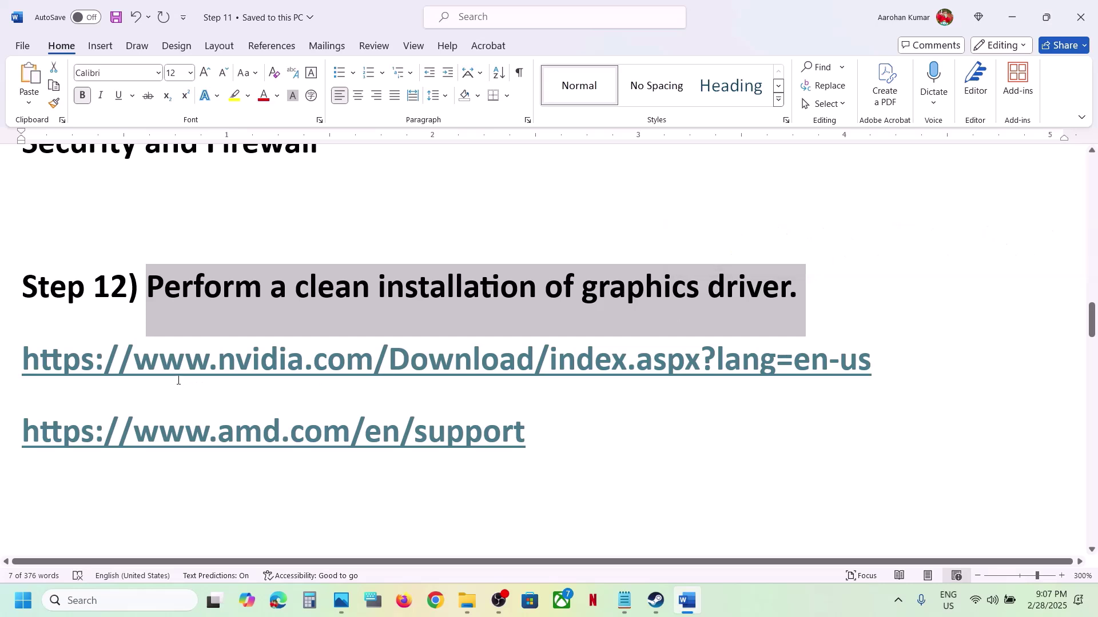
drag(157, 363, 626, 365)
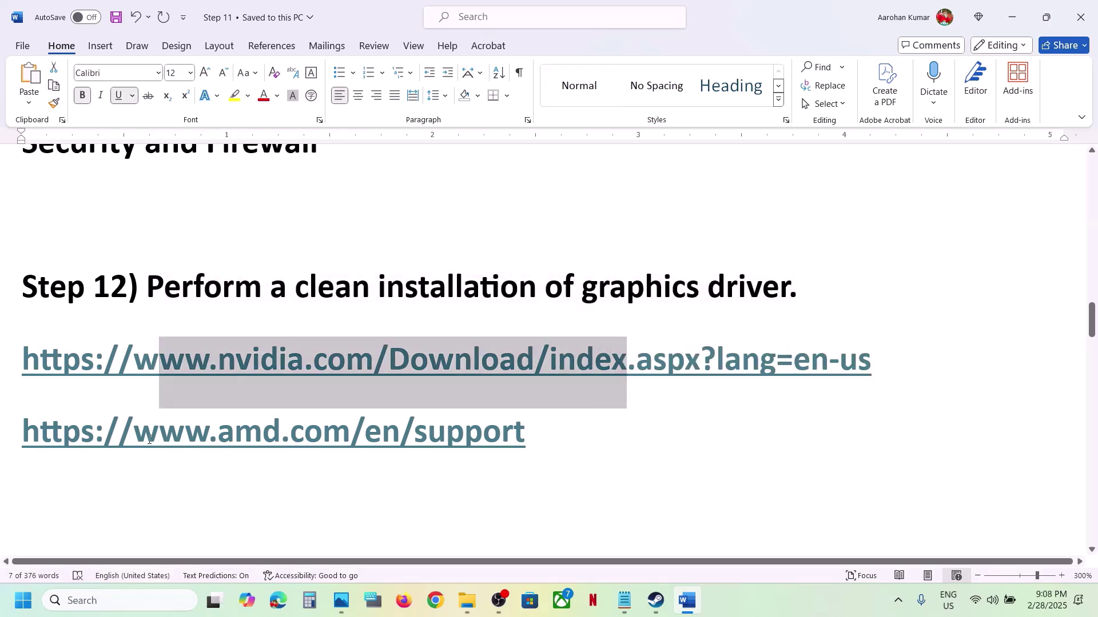
drag(160, 435, 465, 438)
drag(159, 364, 526, 366)
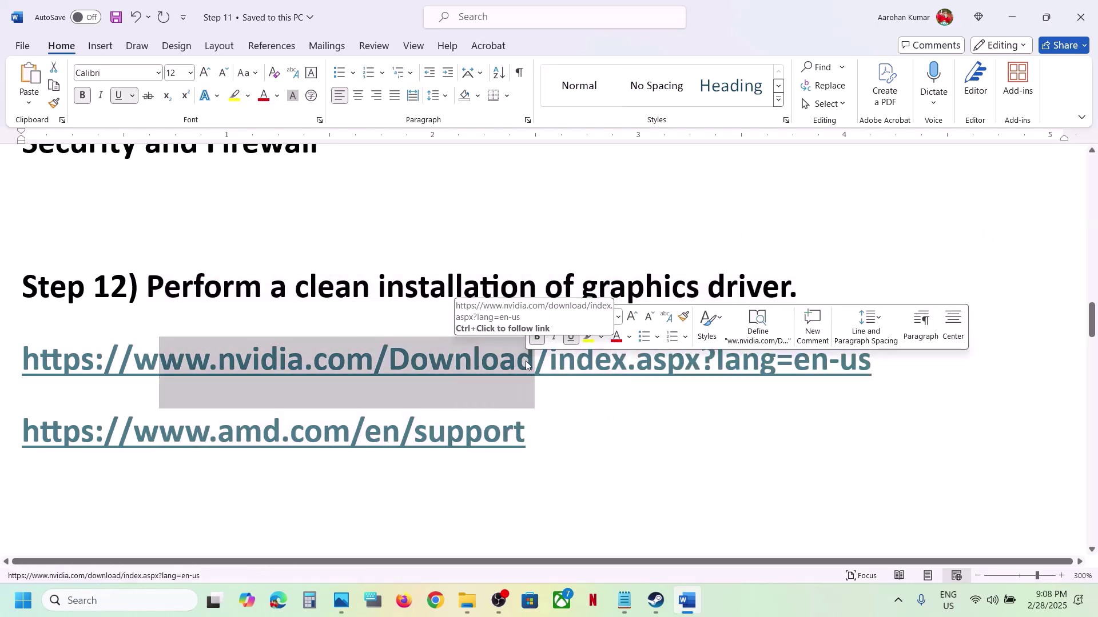
Switch to the NVIDIA drivers page in Chrome and search for the GeForce RTX 3050 Laptop GPU driver for Windows 11.
click(796, 606)
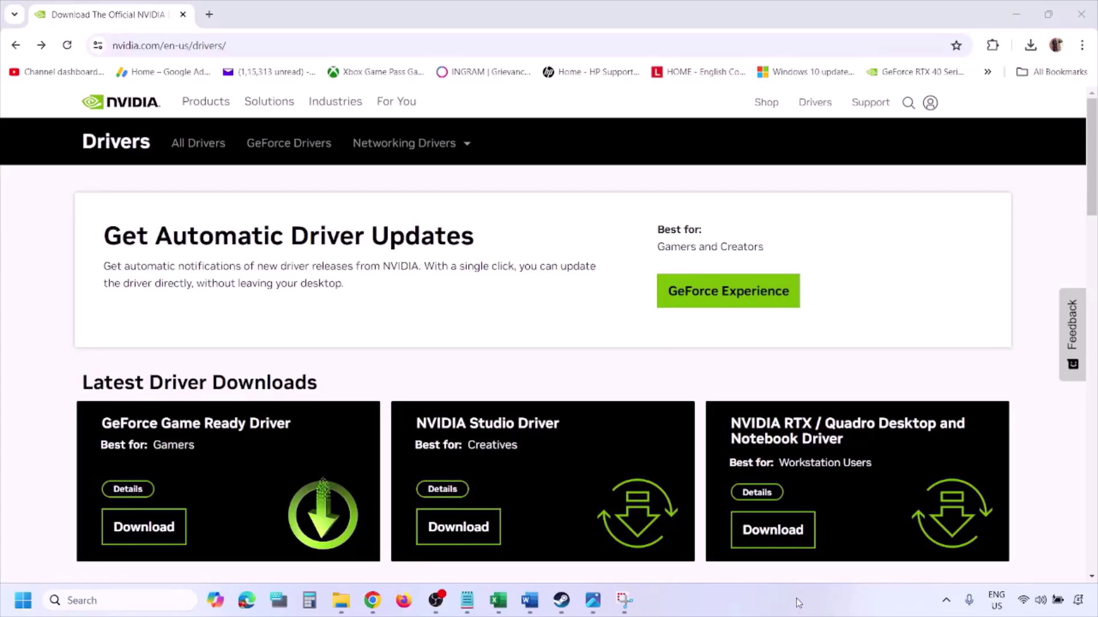
scroll(255, 347, down, 7)
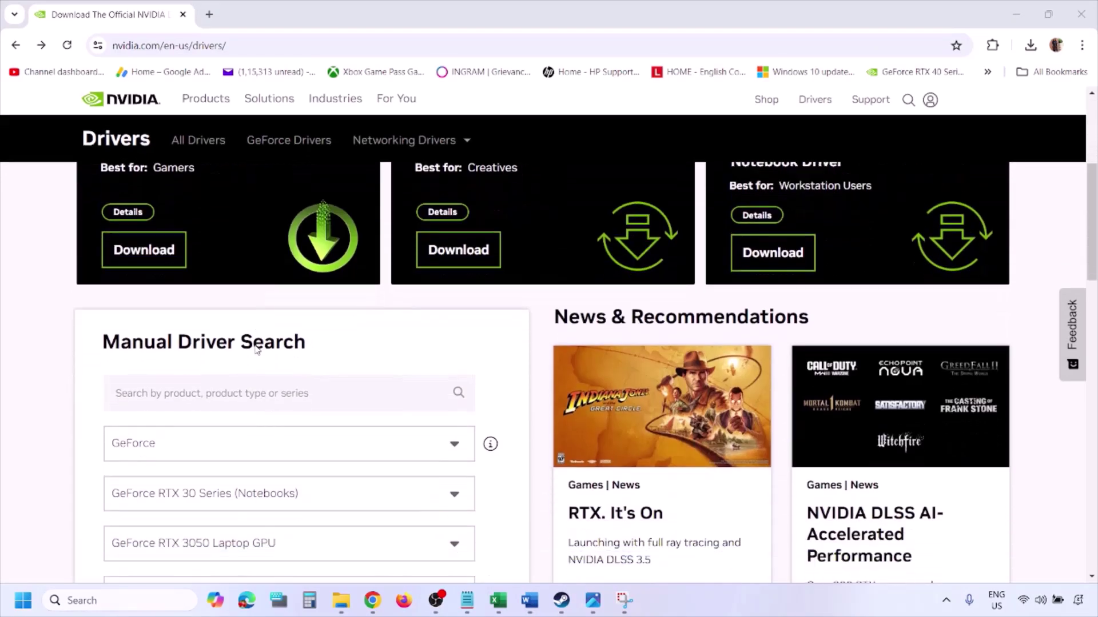
scroll(255, 348, down, 1)
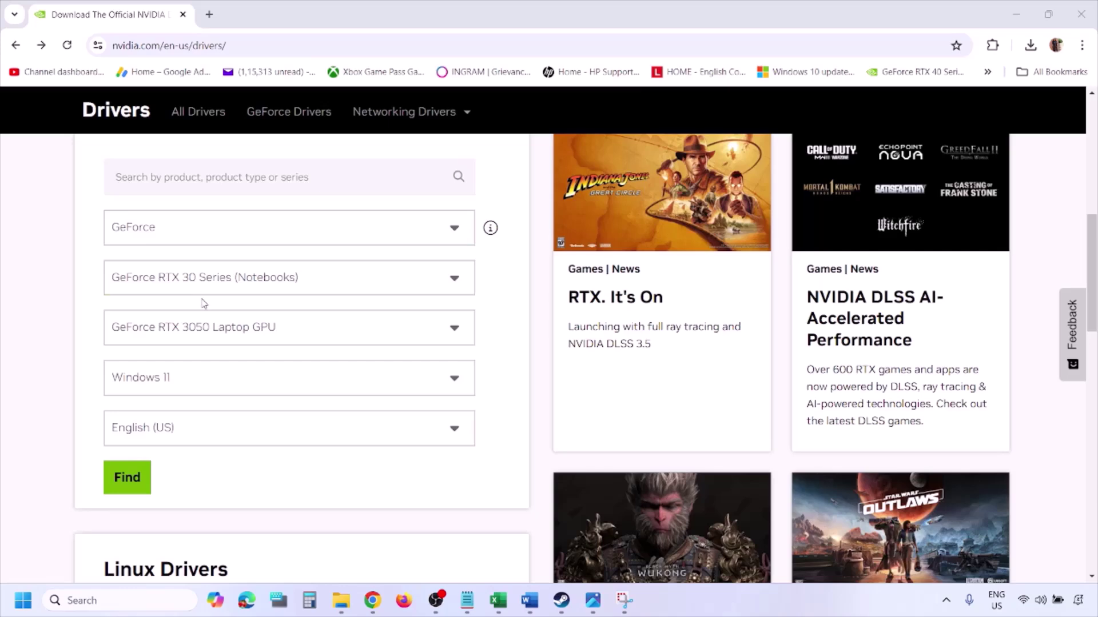
click(180, 382)
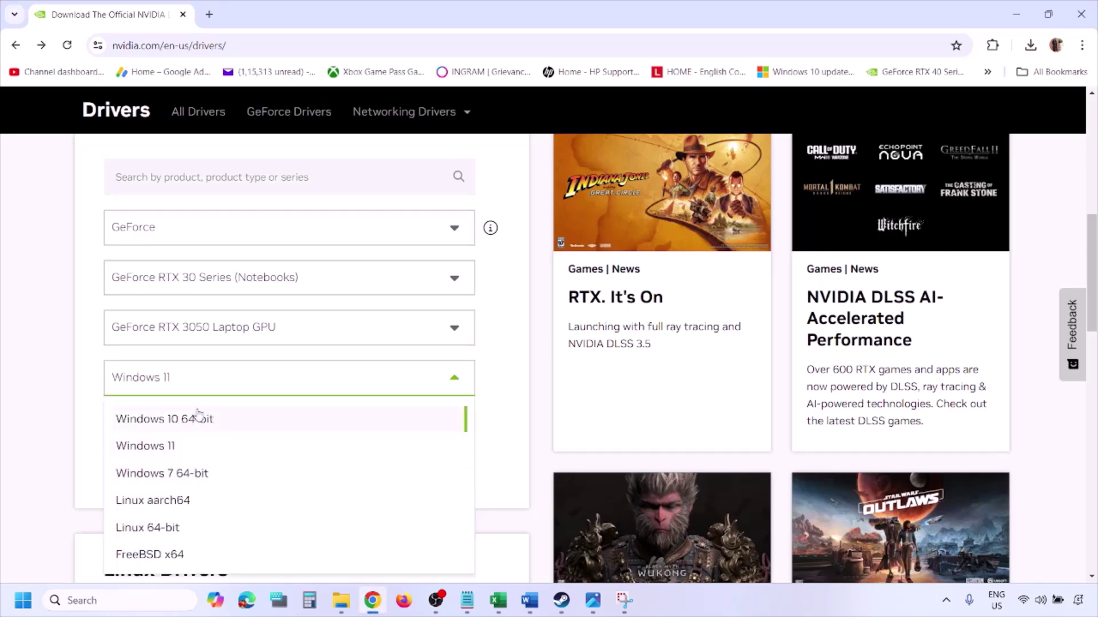
click(160, 446)
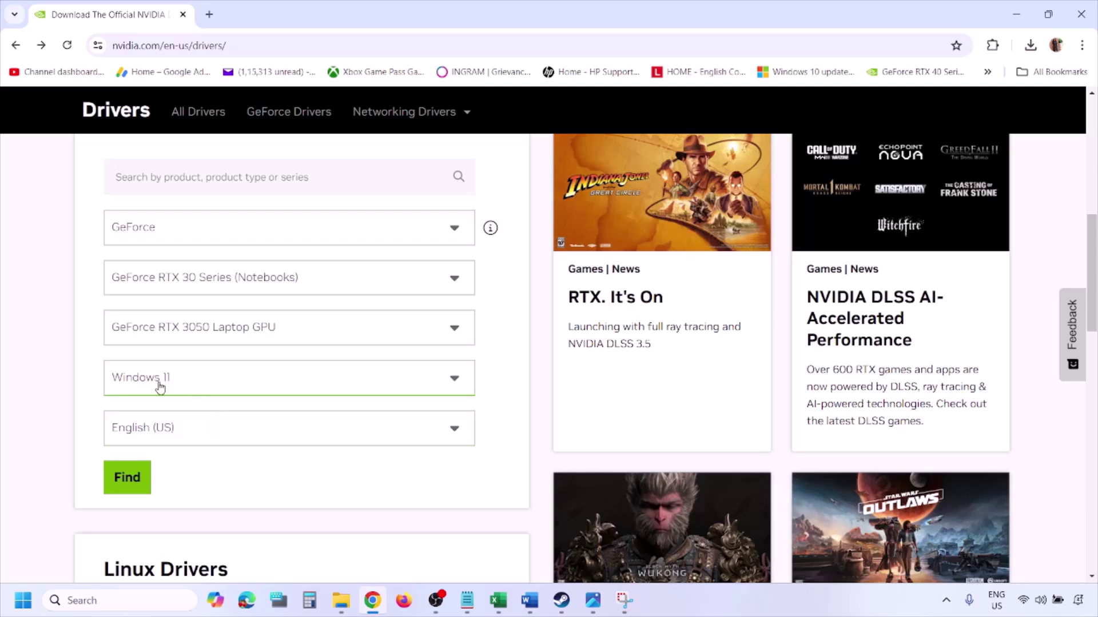
click(130, 482)
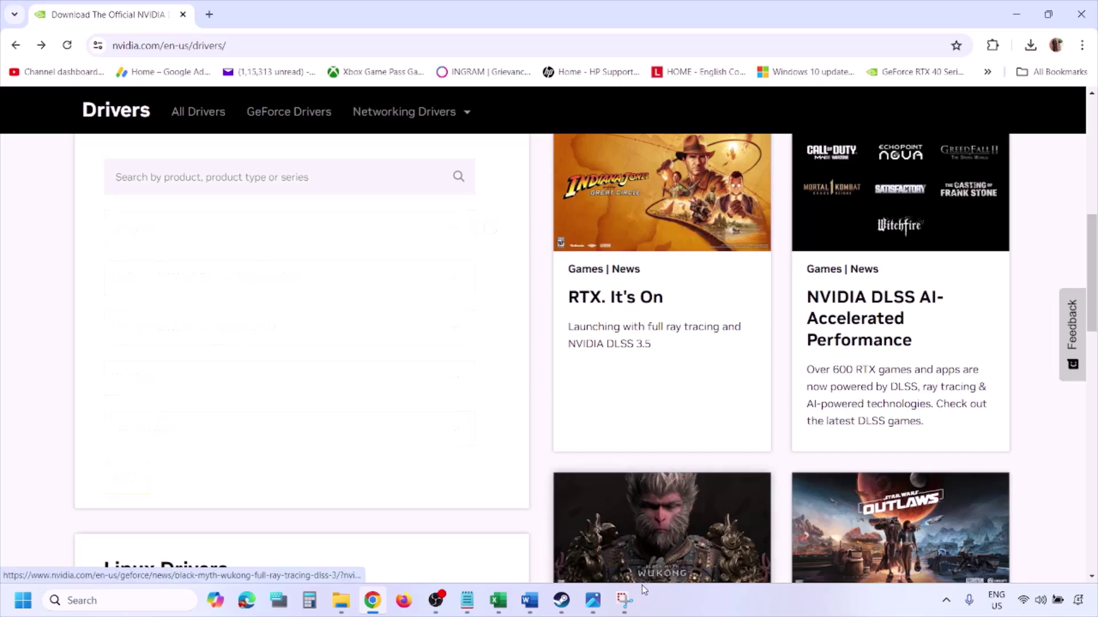
Switch to Photos and review images 1.png to 5.png, covering the Game Ready Driver download and the custom clean installation options.
click(592, 600)
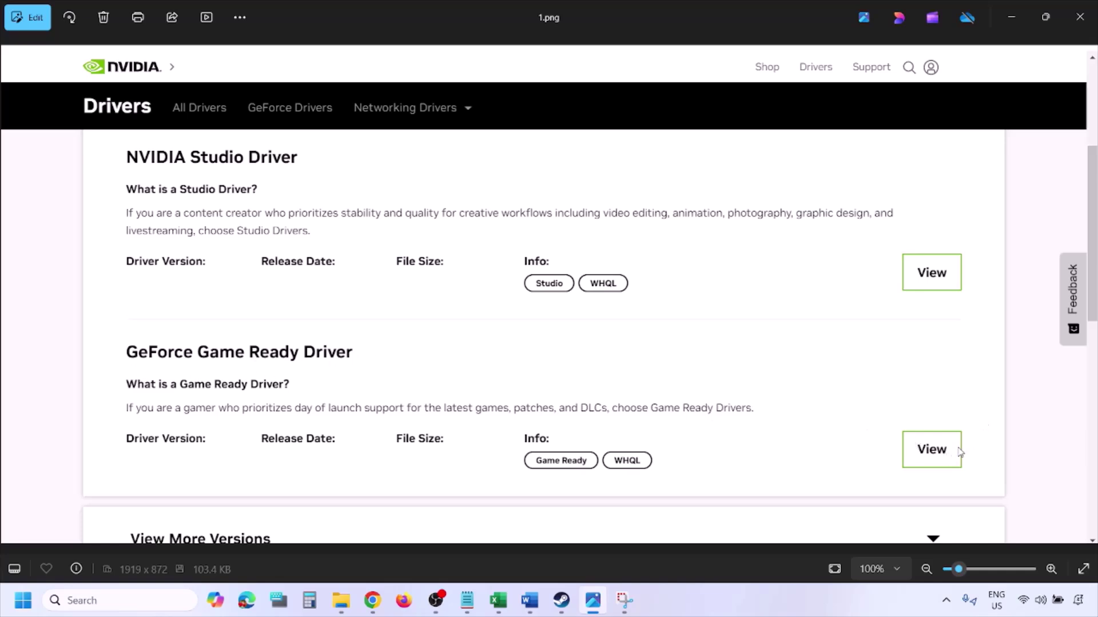
key(Right)
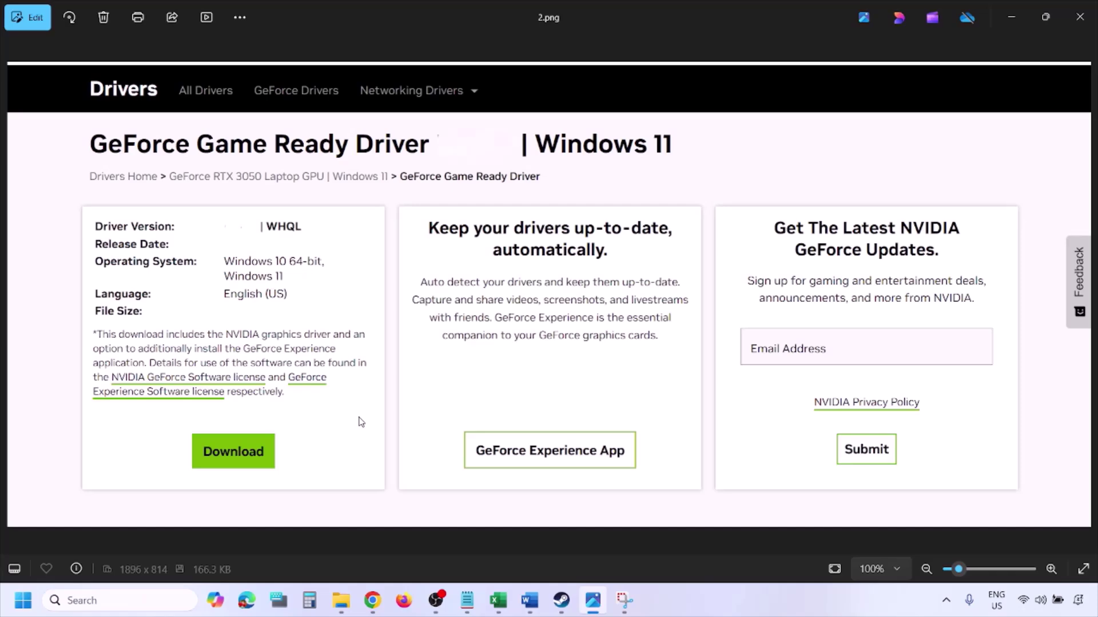
key(Right)
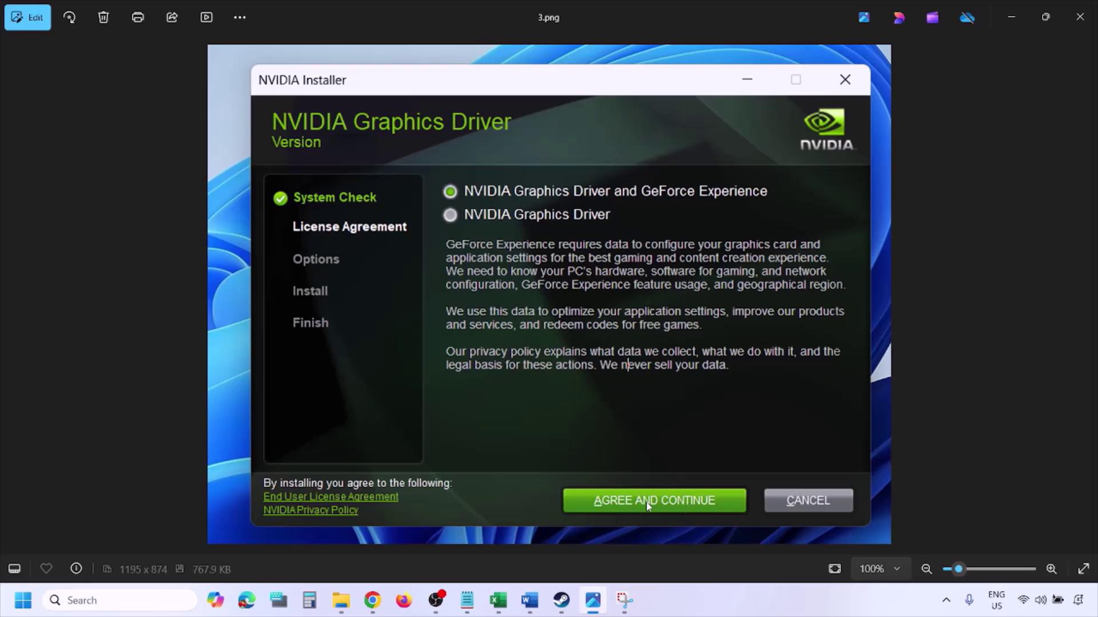
key(Right)
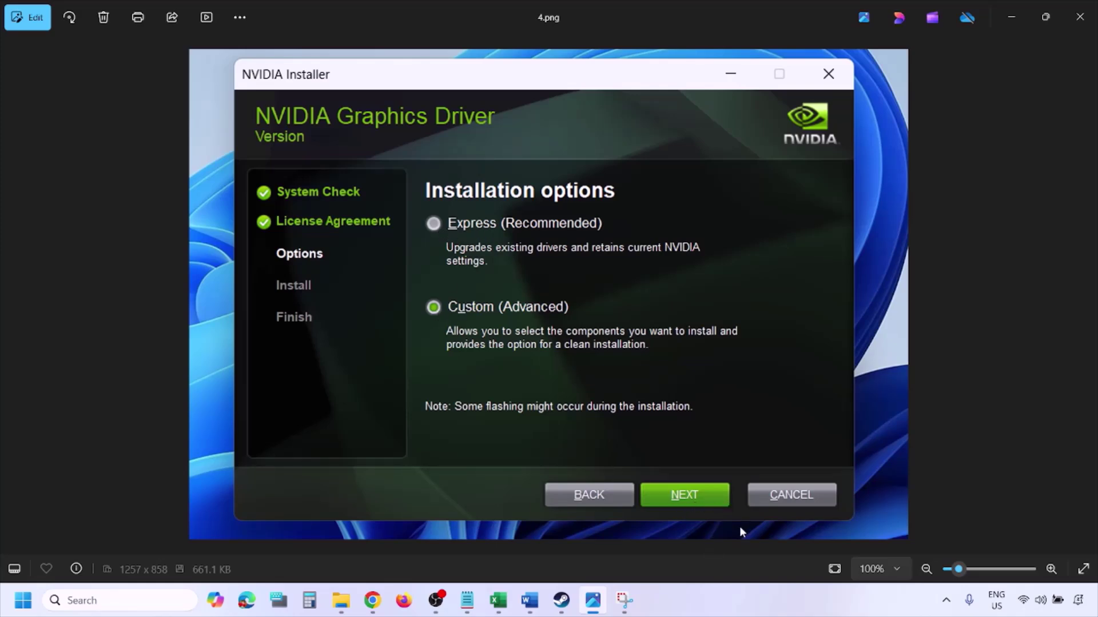
key(Right)
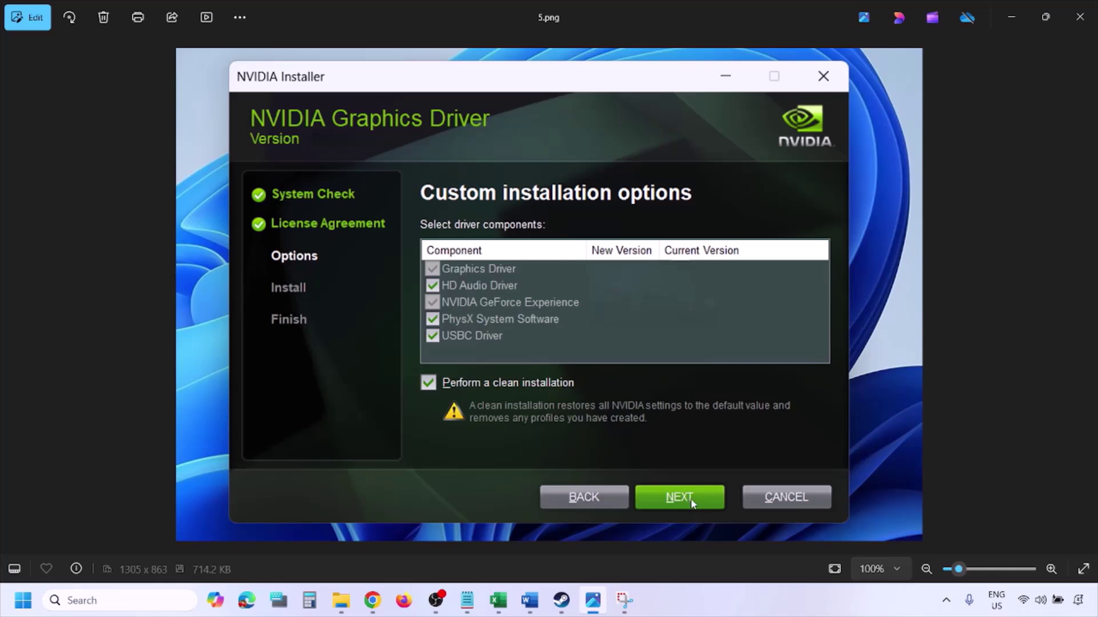
Display the PC's power options, including Restart, and dismiss them.
click(23, 600)
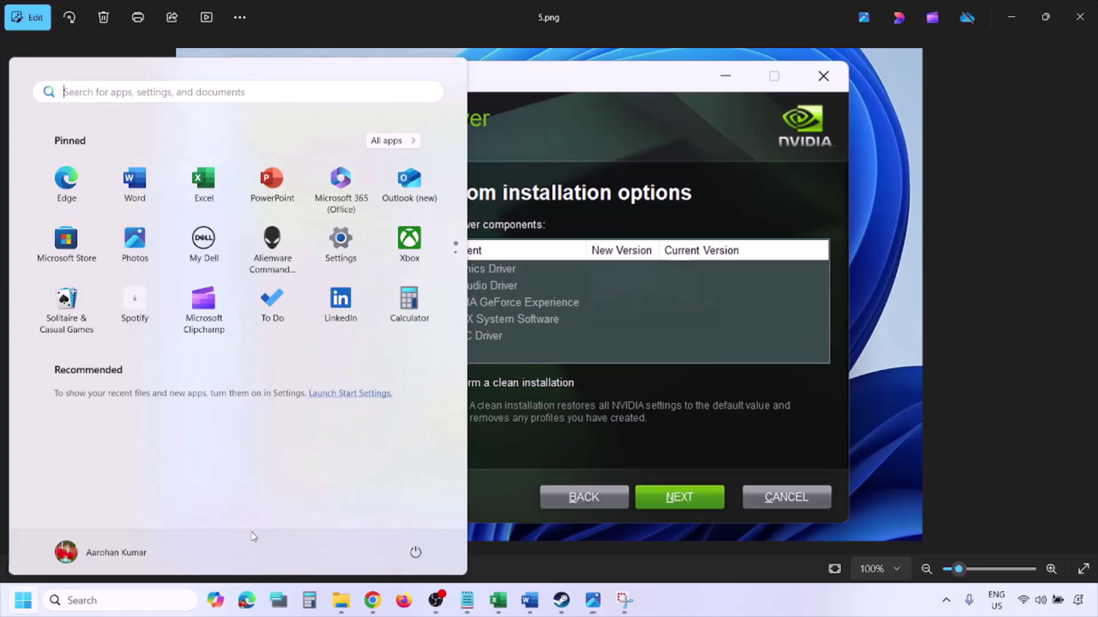
click(421, 556)
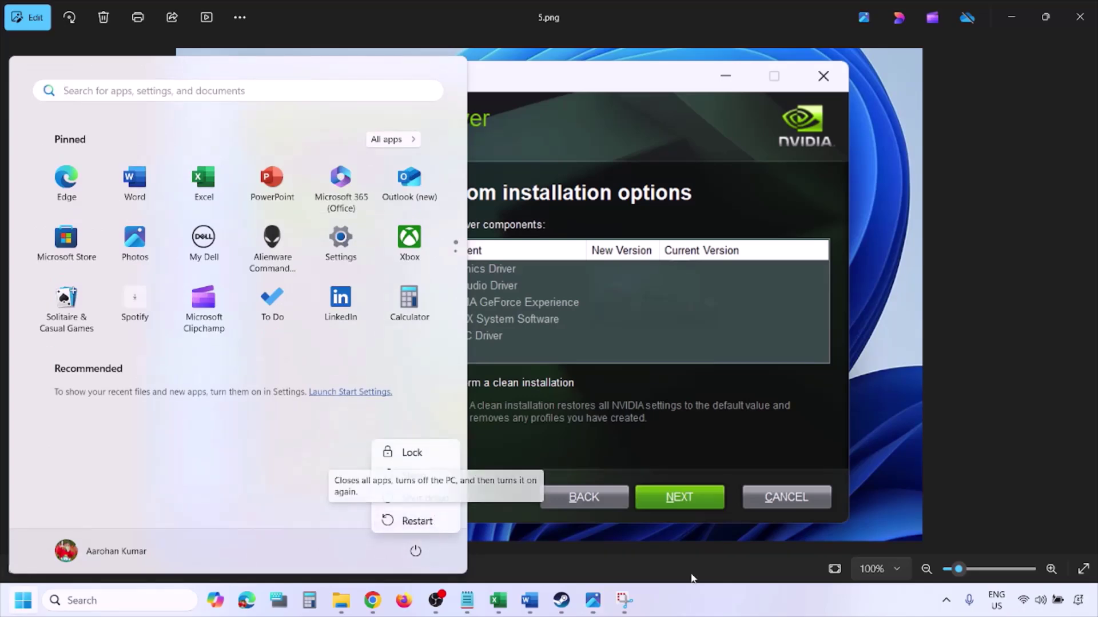
key(Escape)
key(Escape)
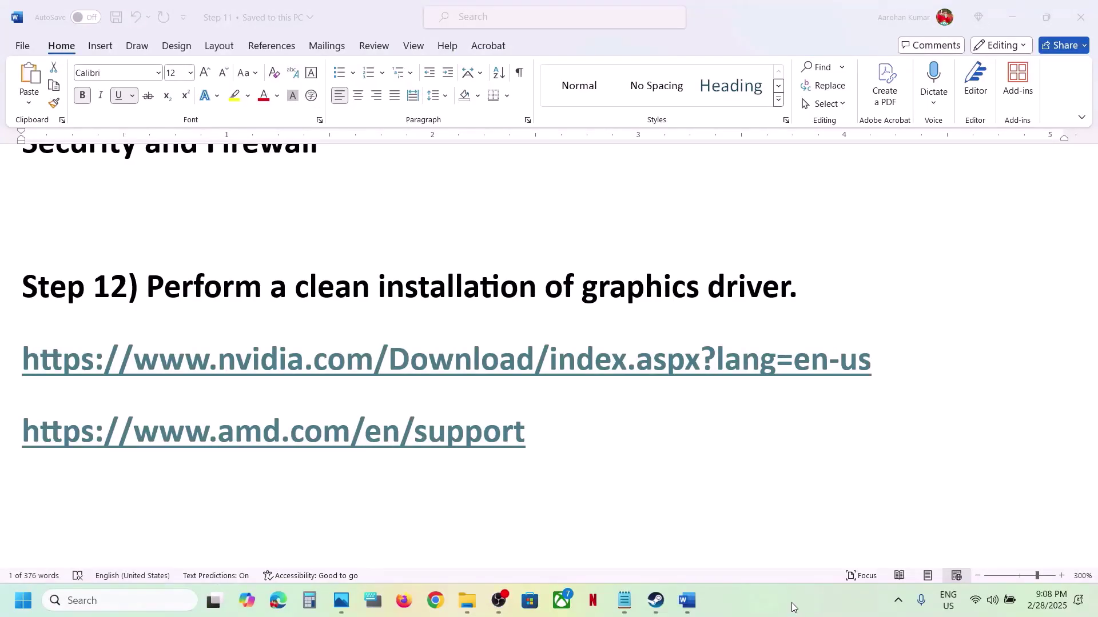
Highlight the AMD support link under Step 12 in the Word document.
click(209, 437)
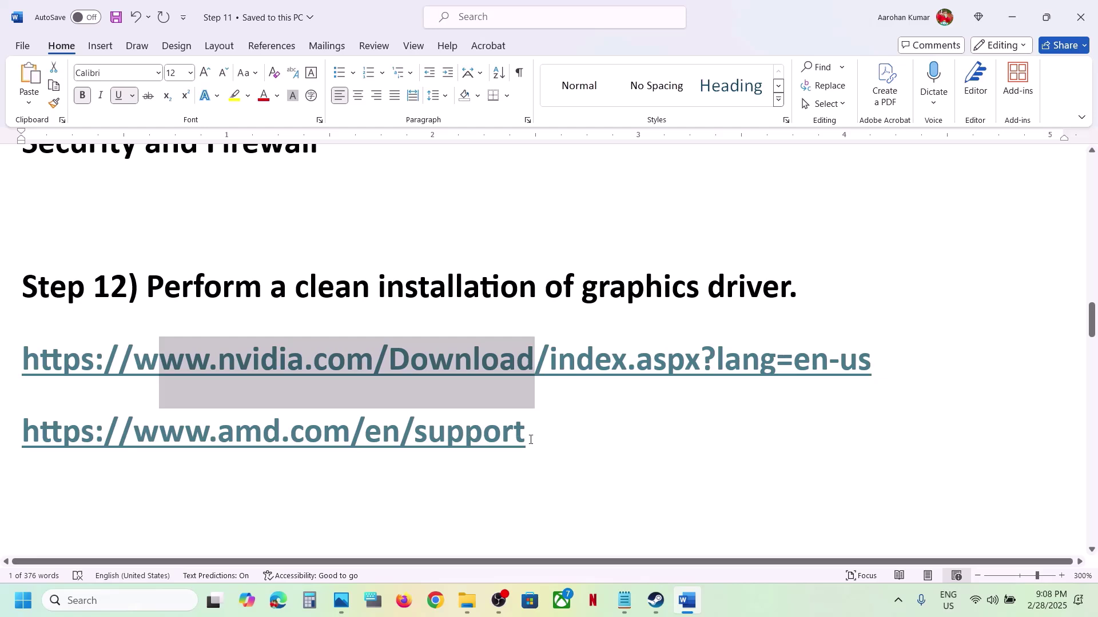
drag(531, 440, 216, 438)
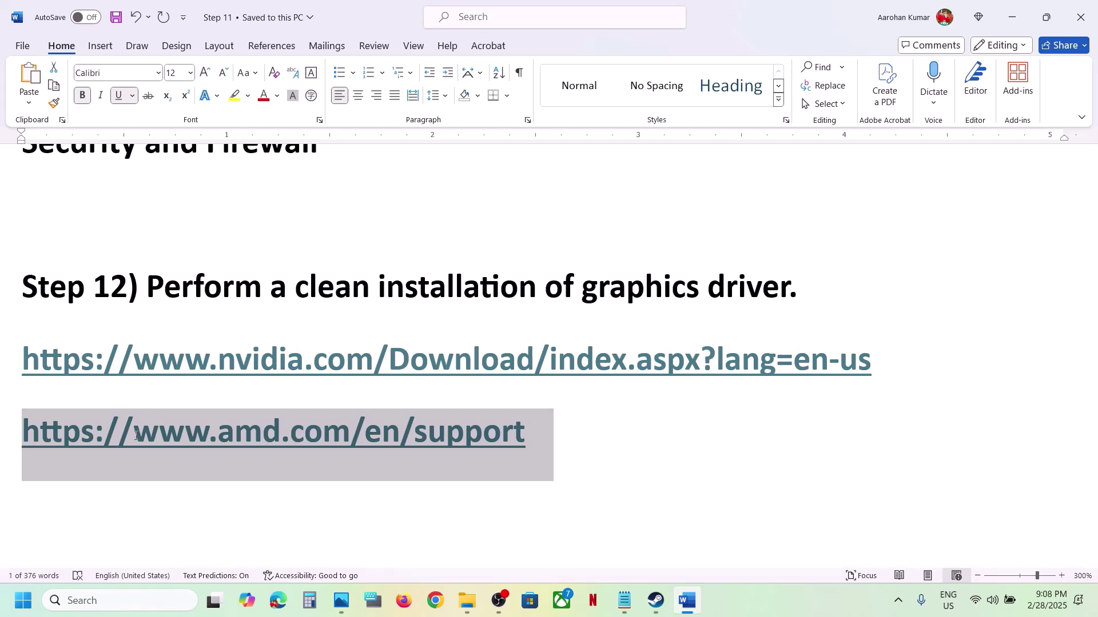
mouse_move(136, 439)
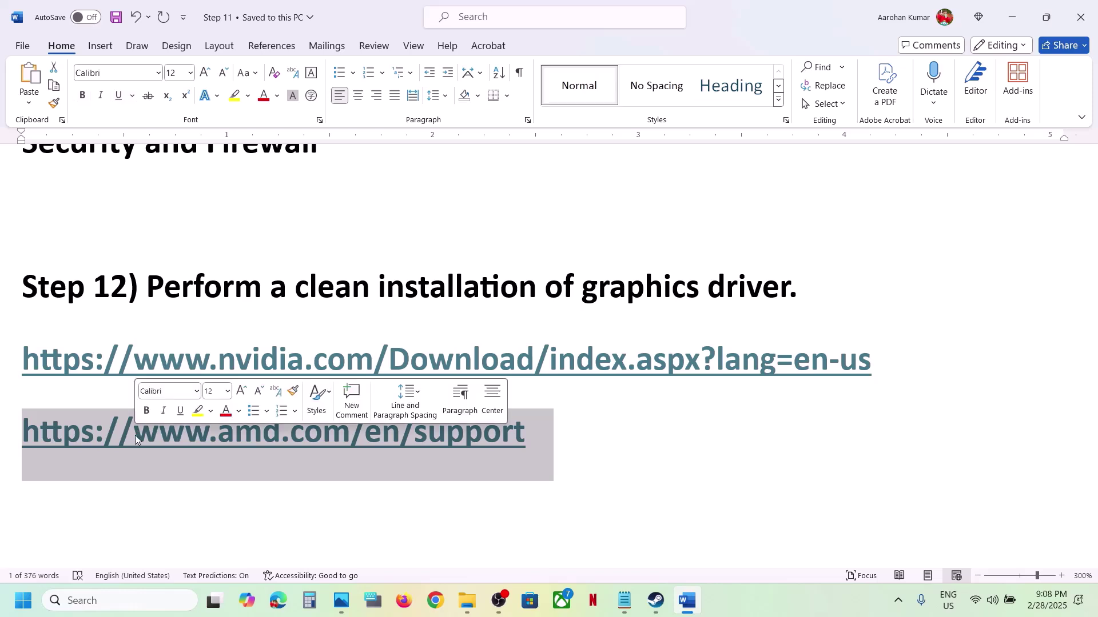
Copy the AMD 25.2.1 Optional Update text from Step 13 of the Word document and search for it in Chrome.
scroll(135, 434, down, 4)
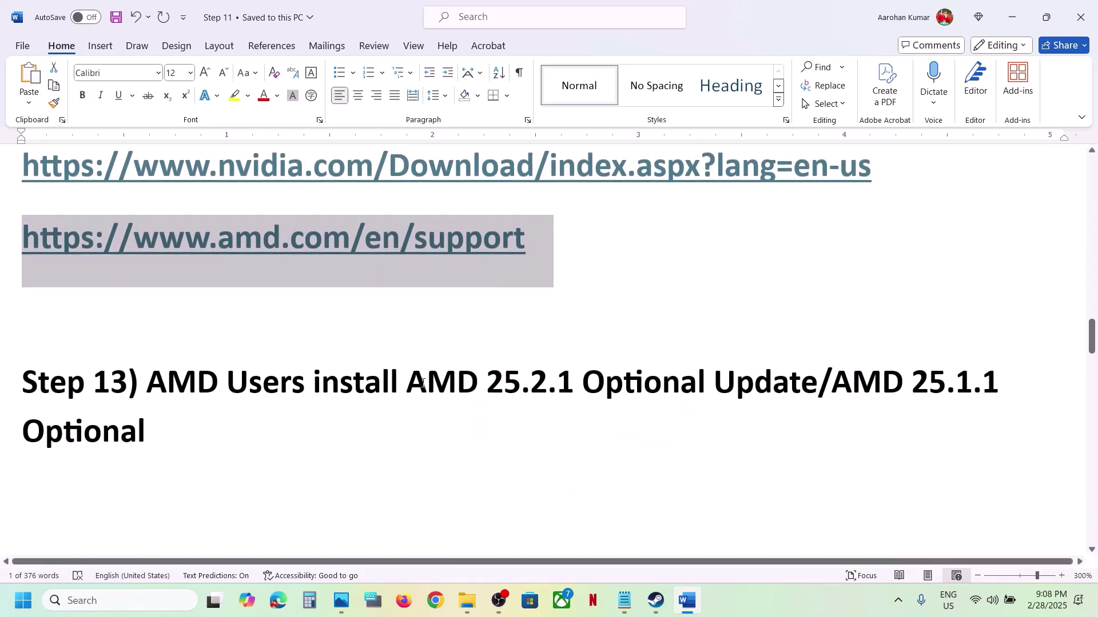
drag(414, 382, 855, 377)
key(ctrl+c)
click(435, 601)
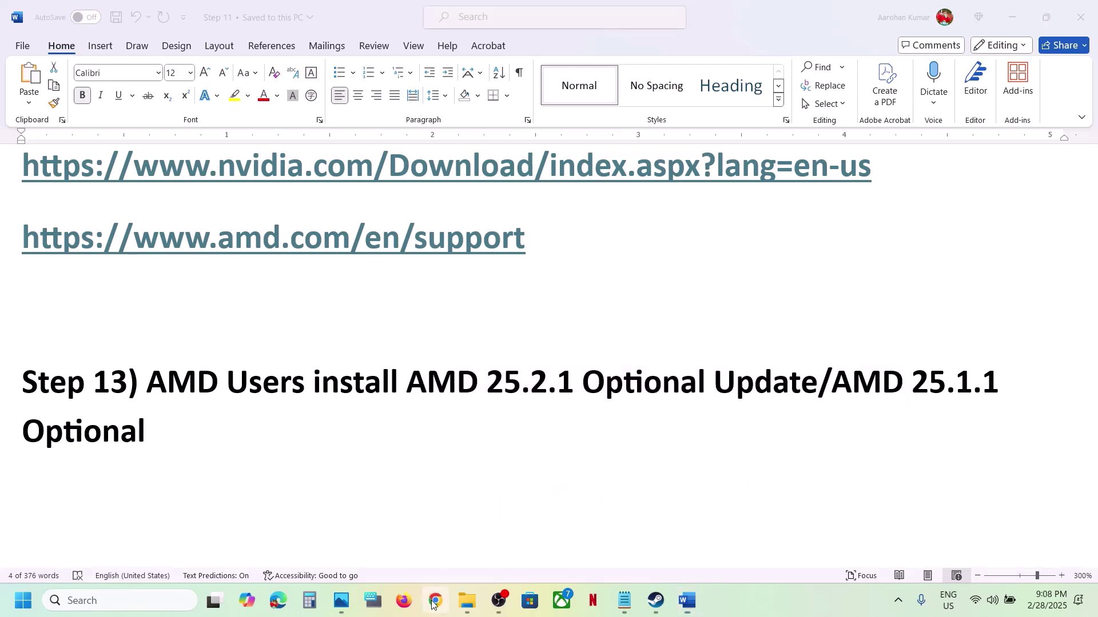
key(ctrl+v)
key(Return)
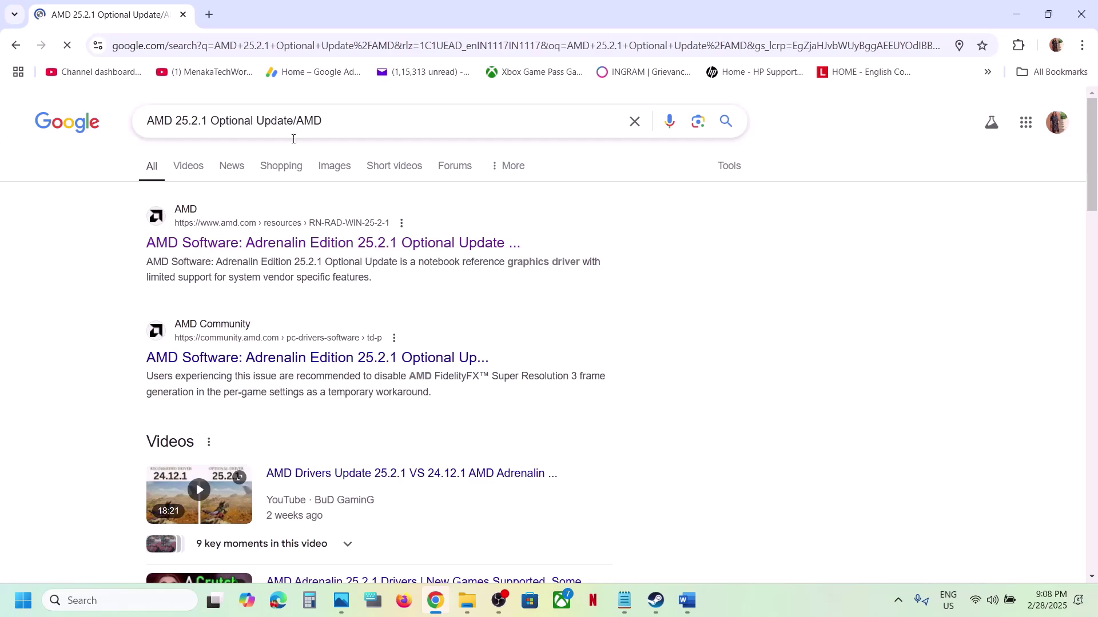
Open AMD's Adrenalin Edition 25.2.1 release notes and highlight Monster Hunter Wilds under New Game Support.
click(241, 250)
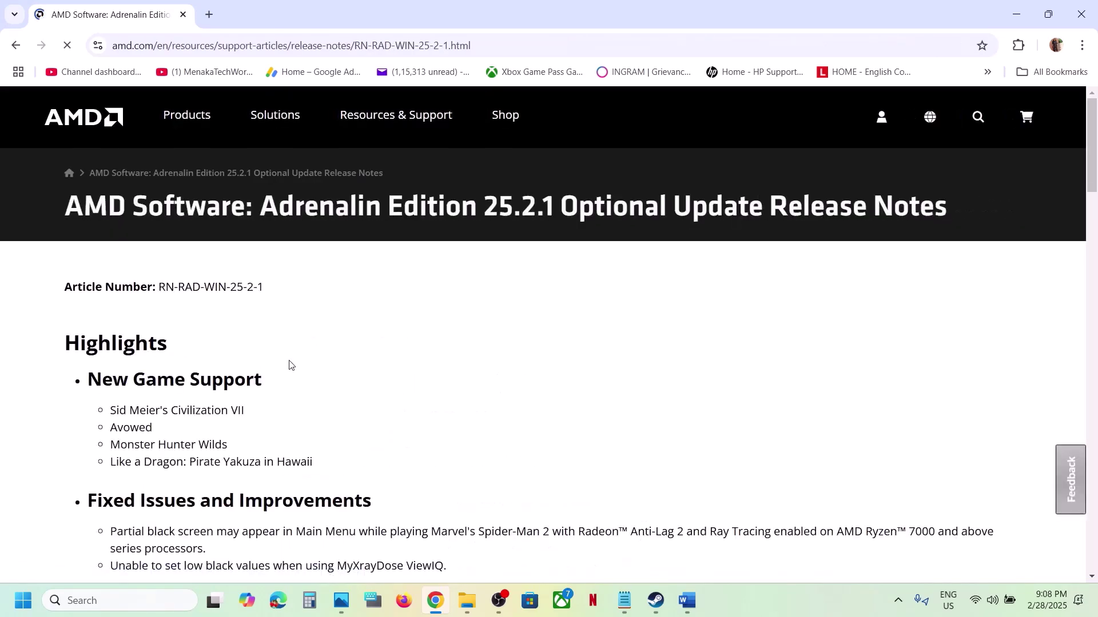
scroll(289, 365, down, 3)
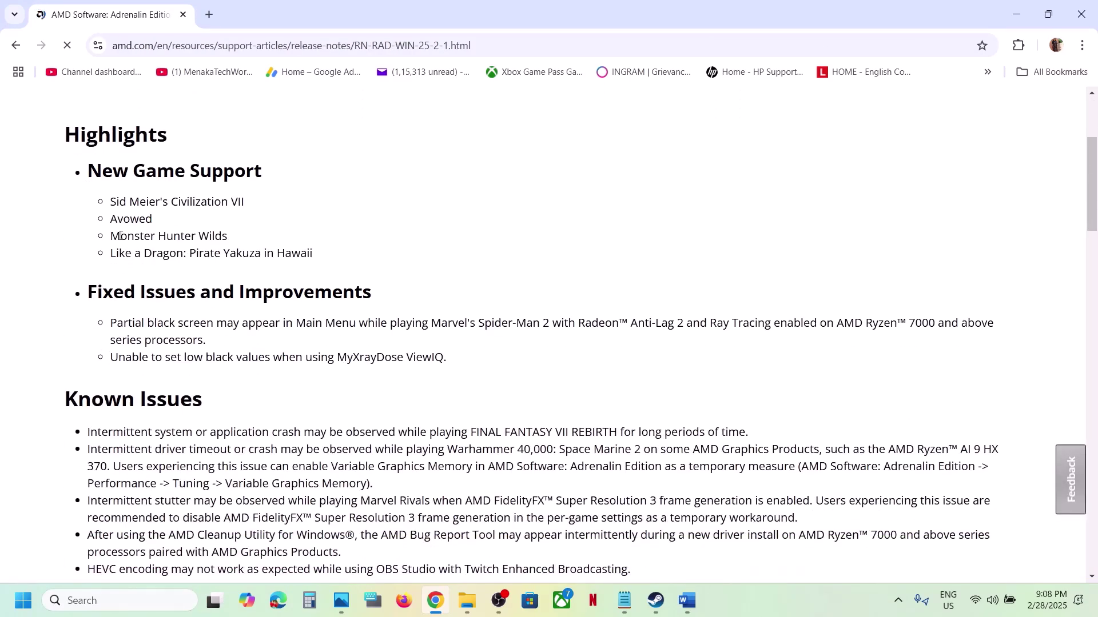
drag(121, 236, 218, 234)
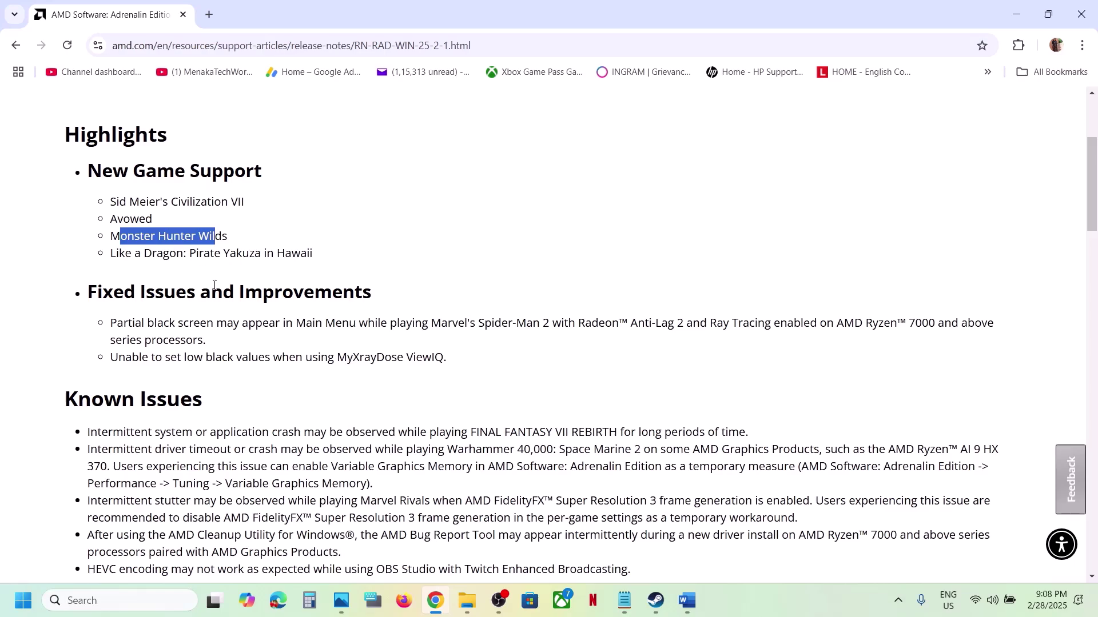
Download the Adrenalin Edition 25.2.1 Optional Update Driver for Windows 10 and 11 64-bit and check its progress in the recent downloads.
scroll(214, 285, down, 7)
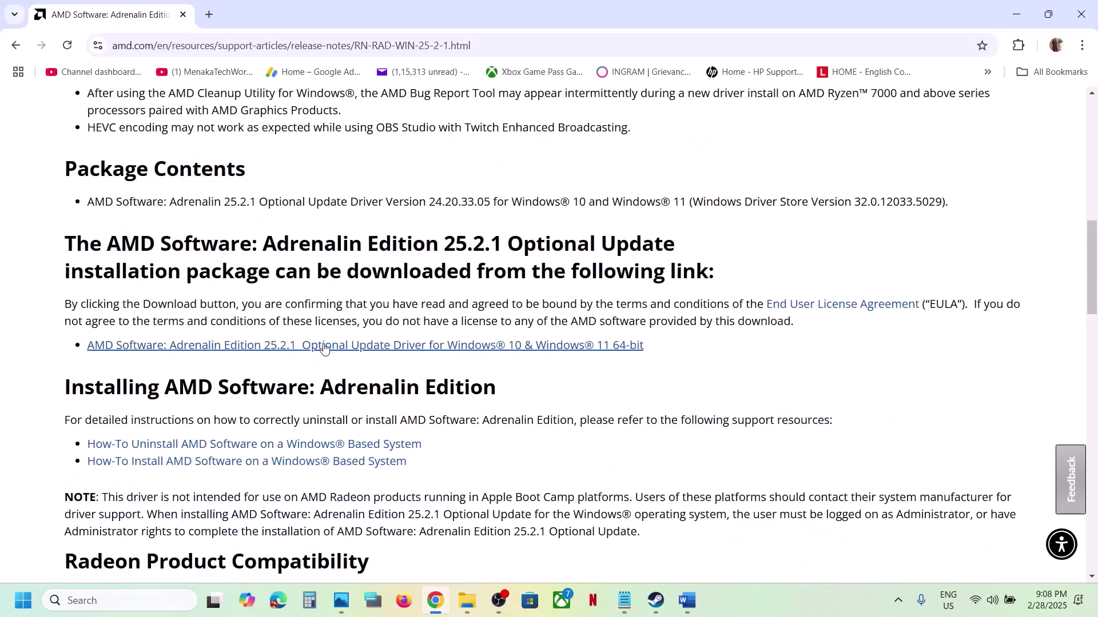
click(323, 348)
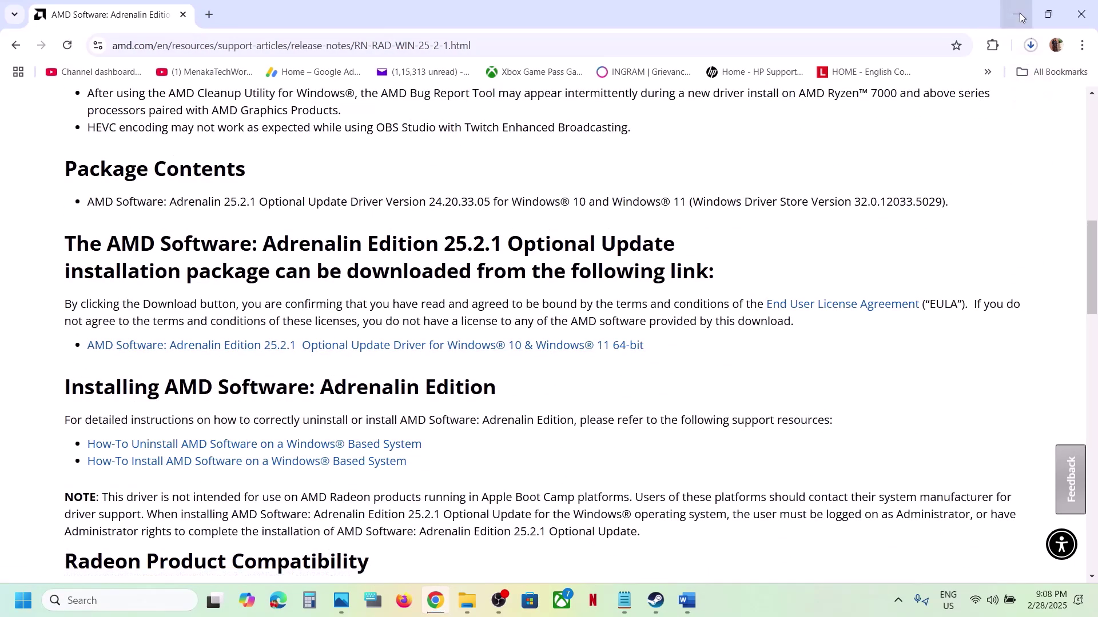
click(1030, 46)
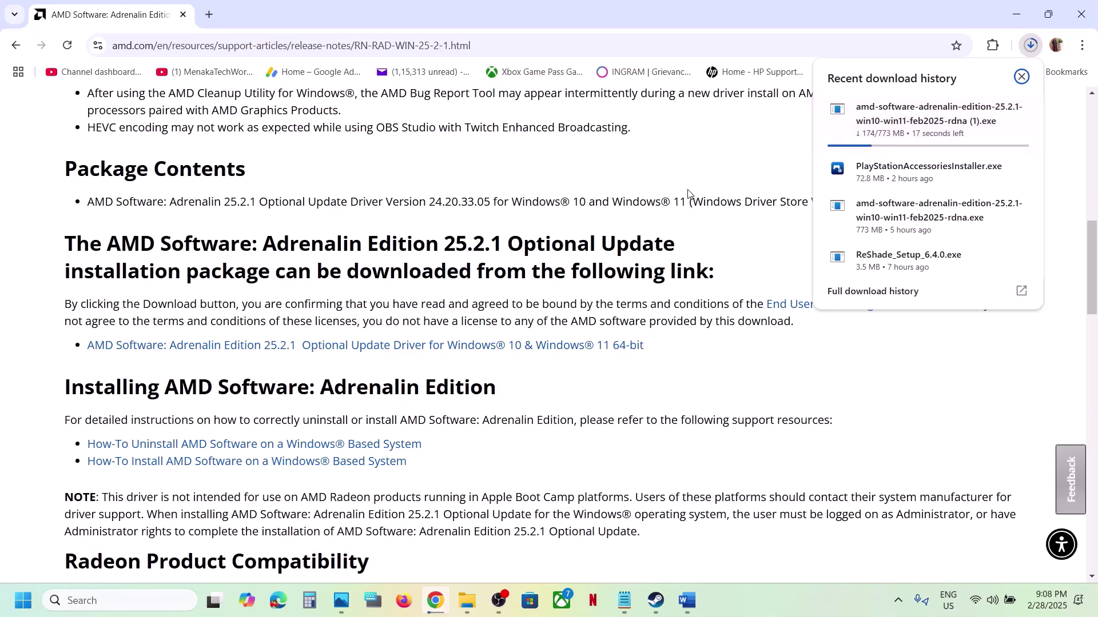
click(689, 171)
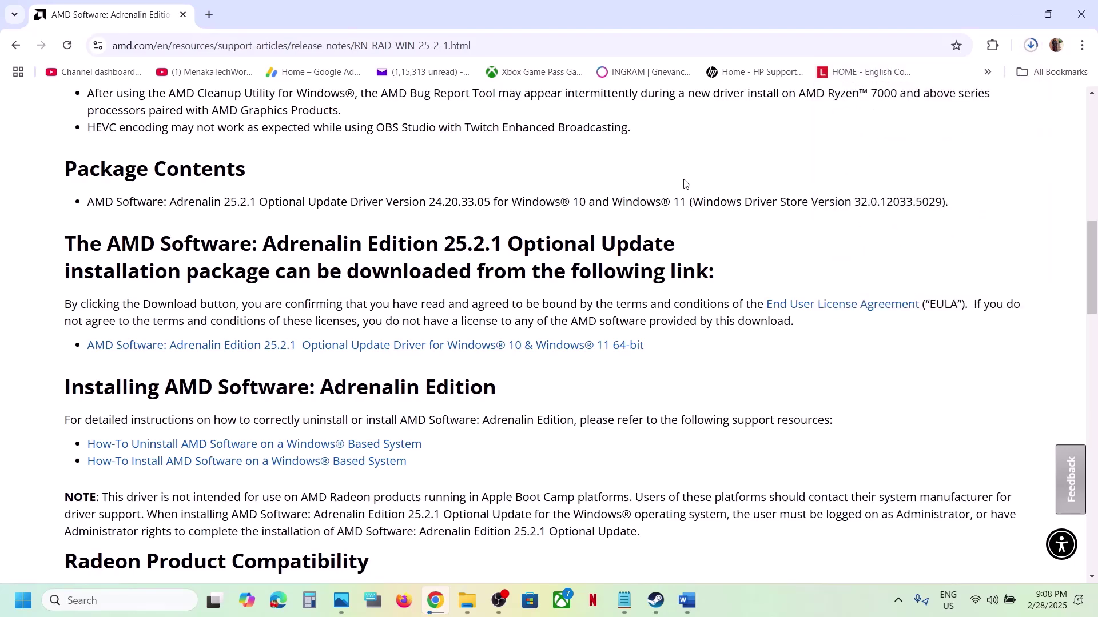
Copy "AMD 25.1.1 Optional" from Step 13 of the Word document and search for it in a new Chrome tab.
click(692, 596)
click(798, 400)
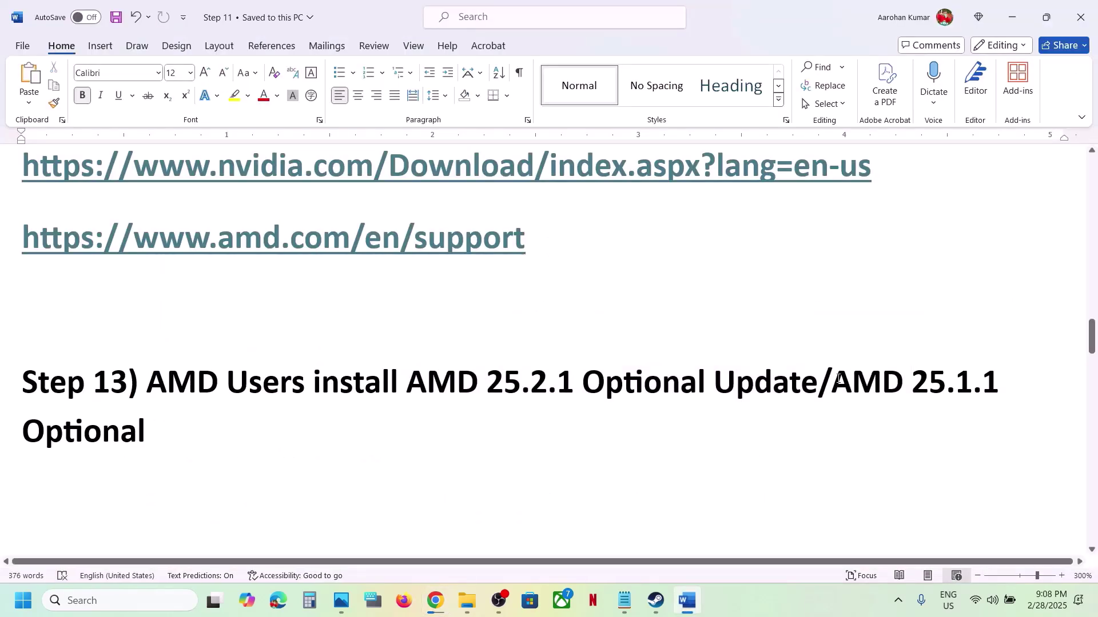
drag(839, 379, 183, 428)
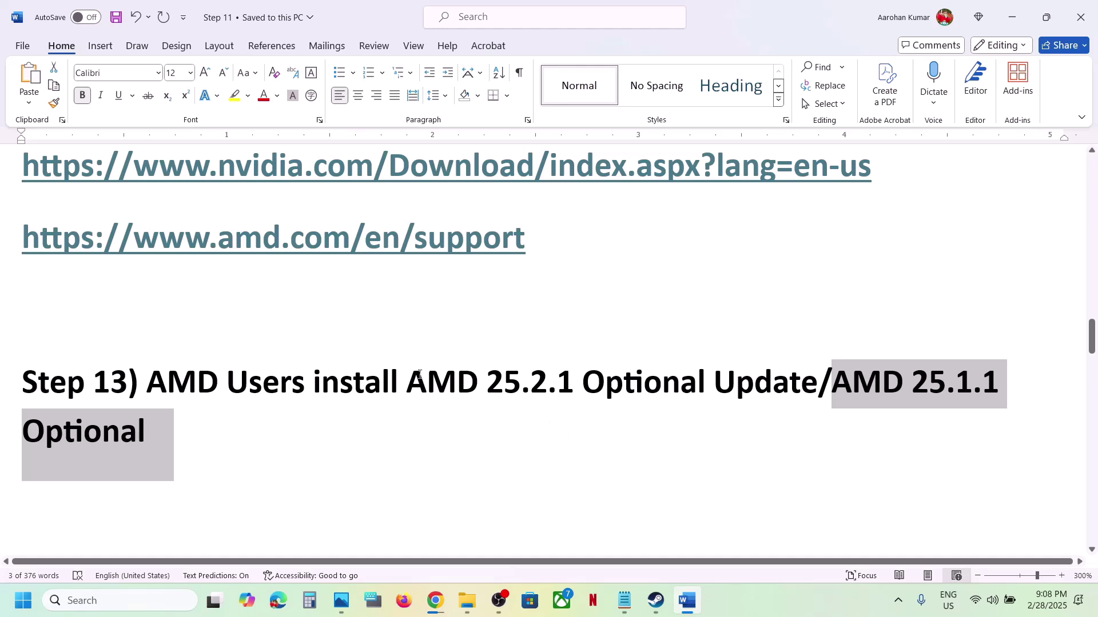
drag(417, 378, 898, 410)
key(ctrl+c)
key(alt+Tab)
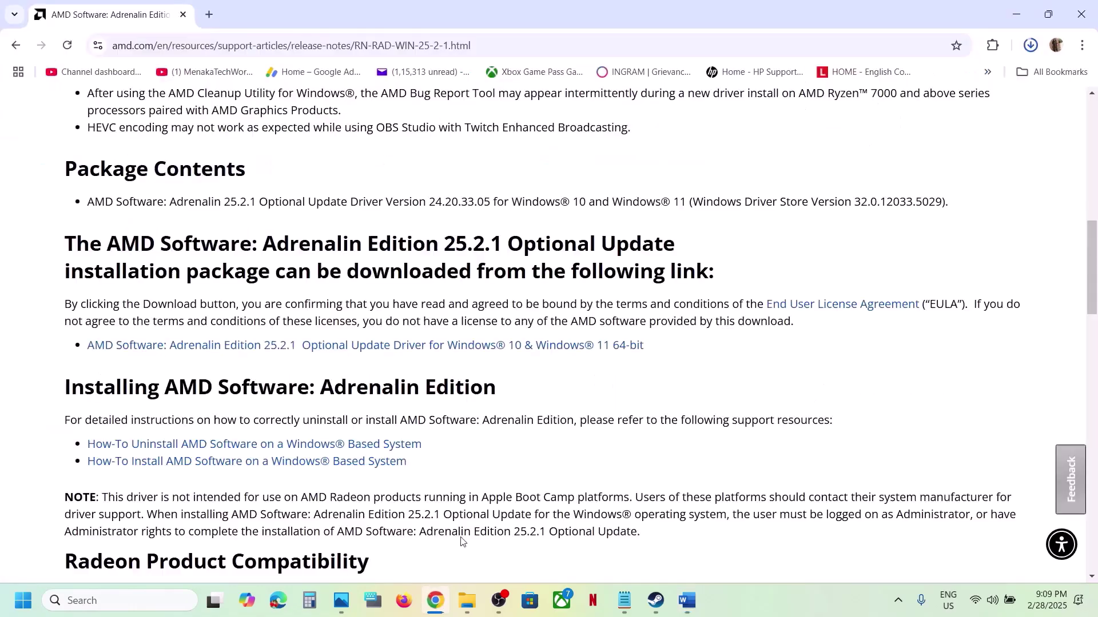
click(209, 15)
key(ctrl+v)
key(Return)
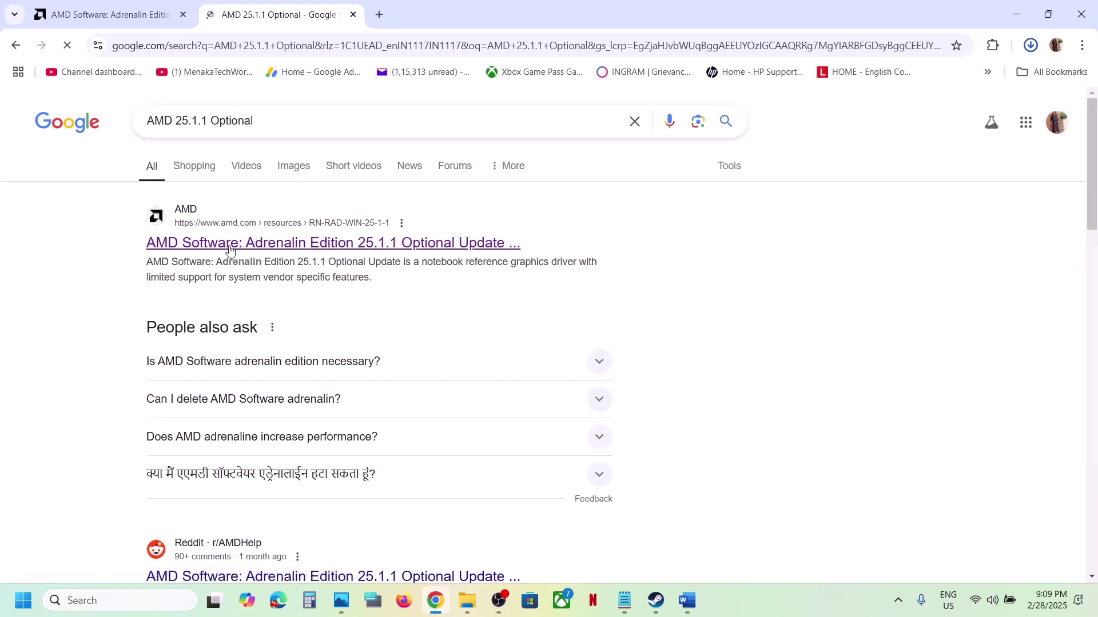
Open AMD's Adrenalin Edition 25.1.1 release notes and download the Optional Update Driver for Windows 10 and 11 64-bit.
click(293, 250)
scroll(401, 344, down, 12)
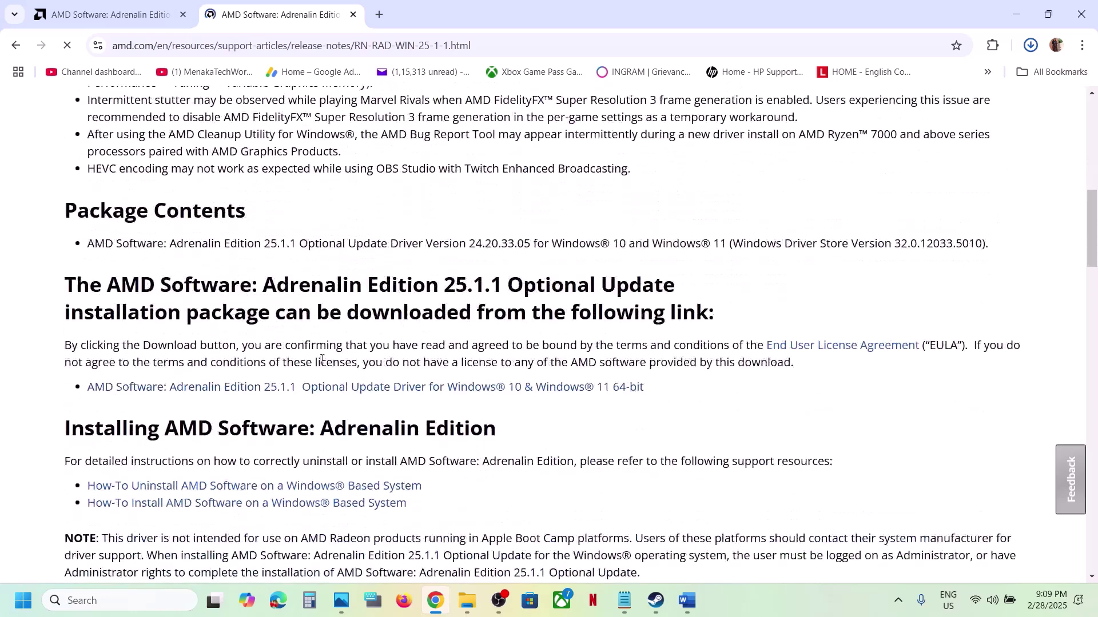
click(301, 391)
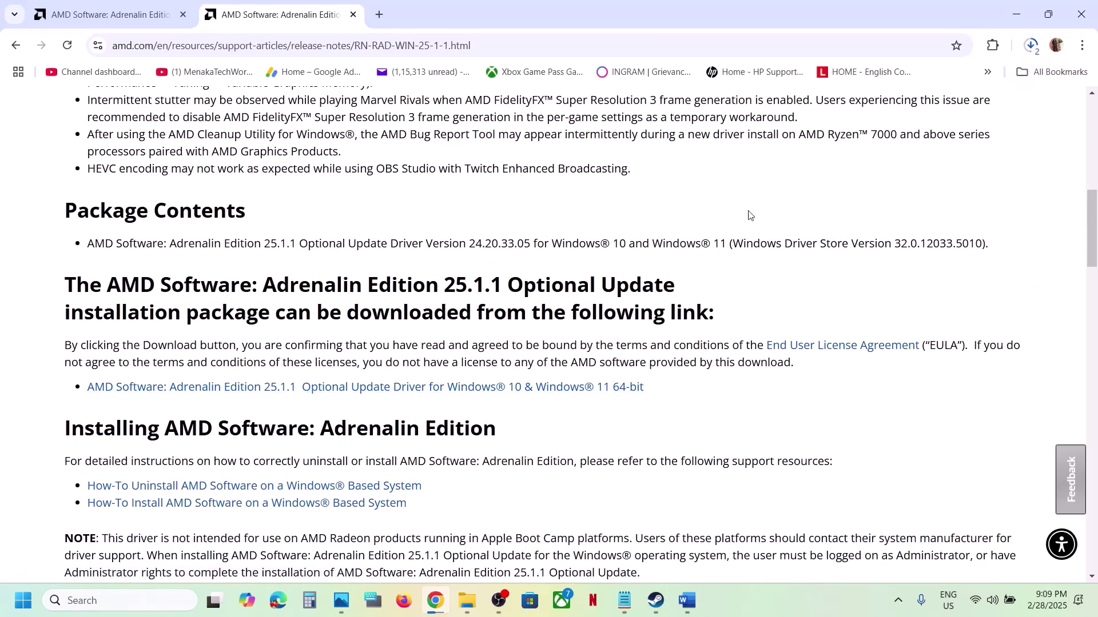
Copy "graphics" from Step 14 of the Word document and use it in Windows search to open the Graphics settings.
click(687, 601)
scroll(466, 393, down, 3)
scroll(466, 394, up, 2)
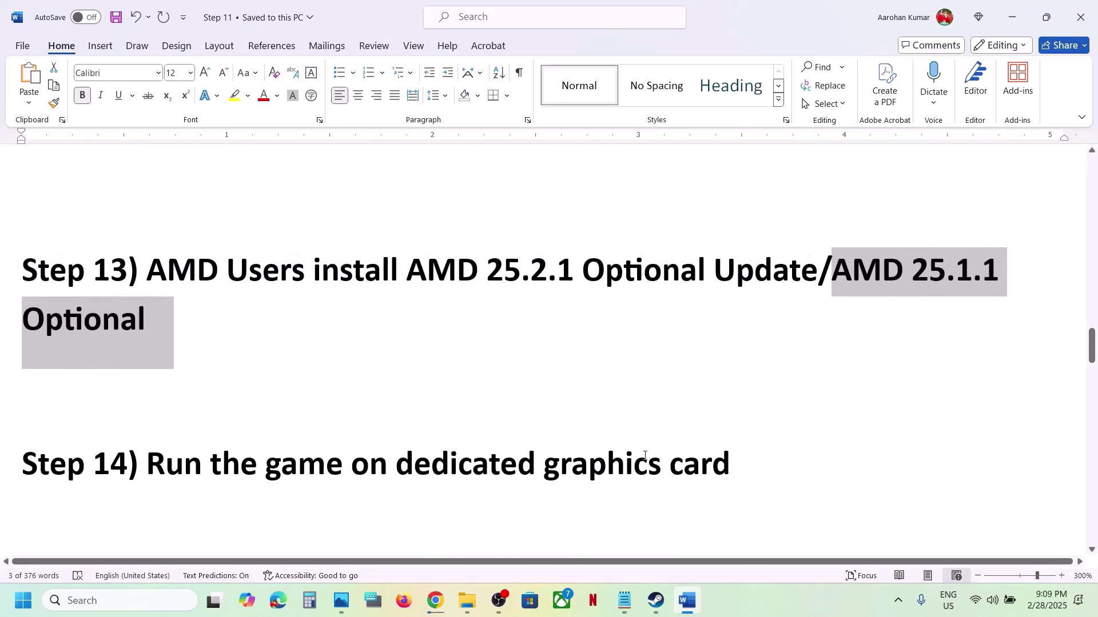
double_click(619, 463)
key(ctrl+c)
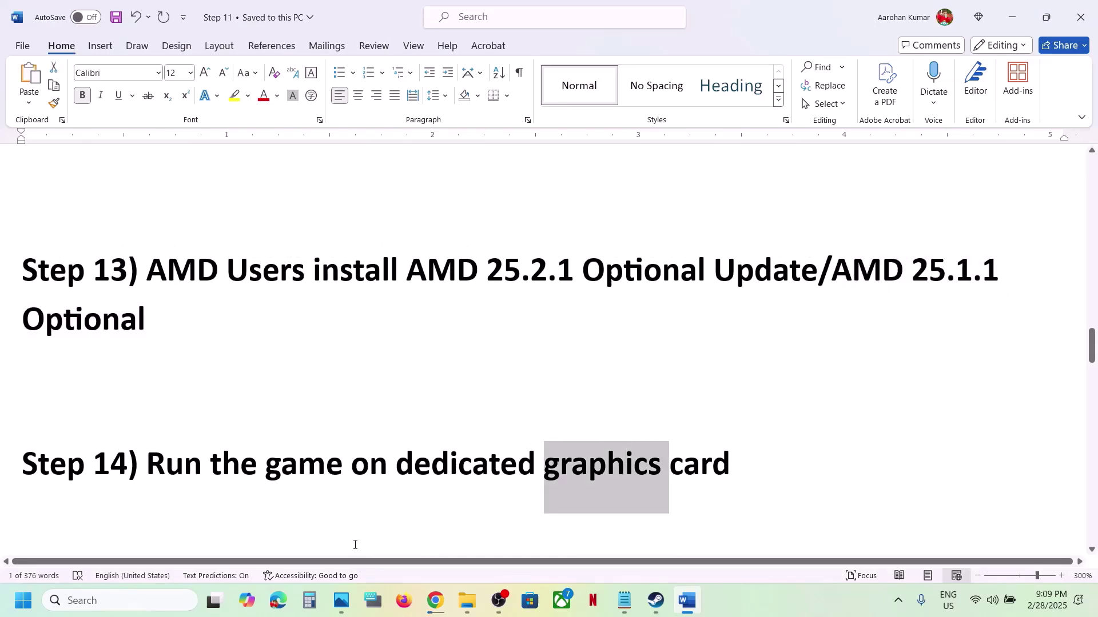
click(160, 602)
key(ctrl+v)
click(172, 162)
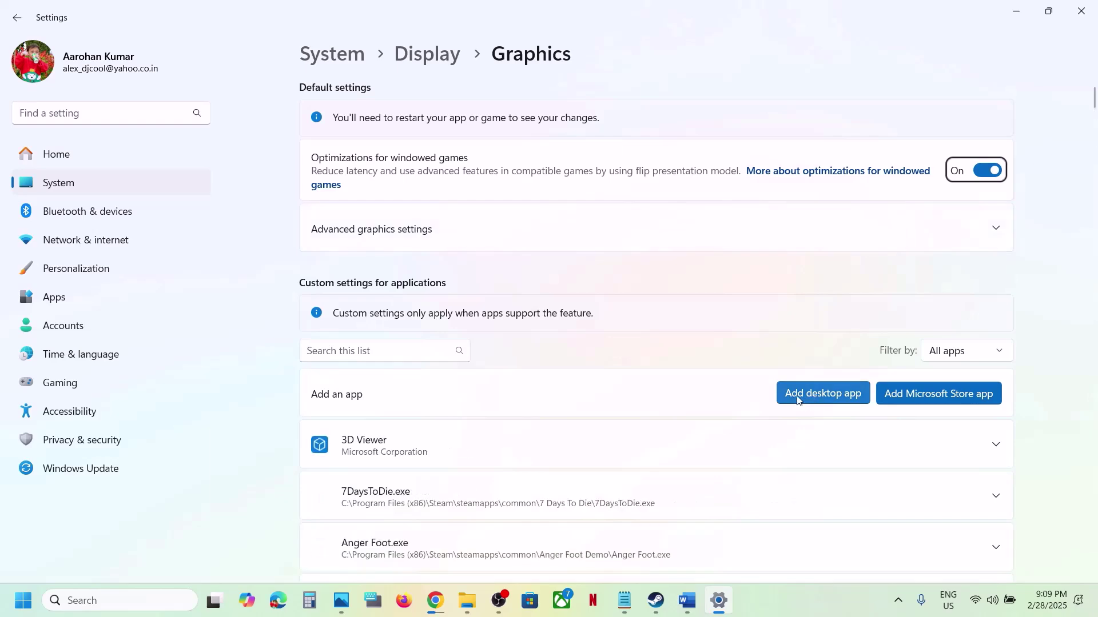
Add the MonsterHunterWilds application from its Steam game folder as a desktop app in the Graphics settings.
click(808, 396)
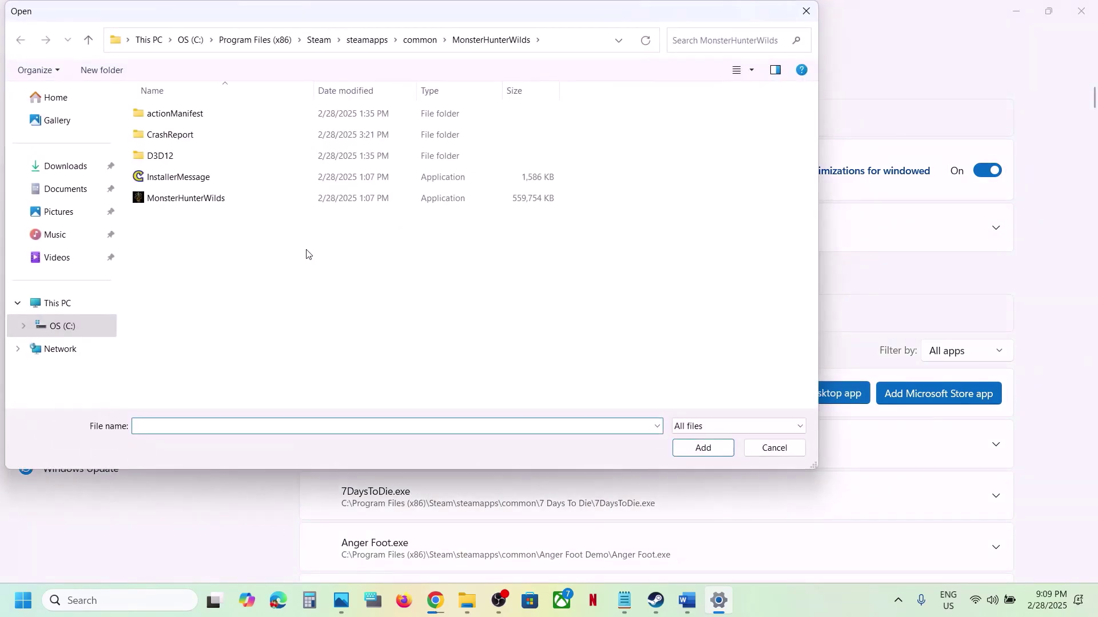
click(208, 203)
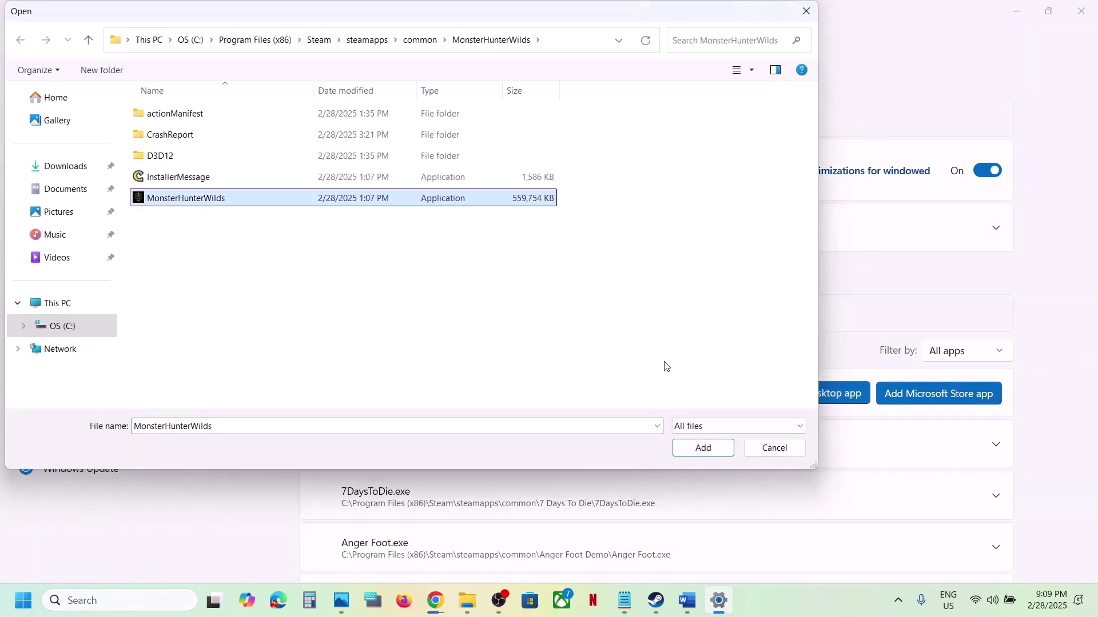
click(714, 455)
Set Monster Hunter Wilds' GPU preference to High Performance (NVIDIA GeForce RTX 3050 Laptop GPU) and close Settings.
scroll(520, 481, down, 15)
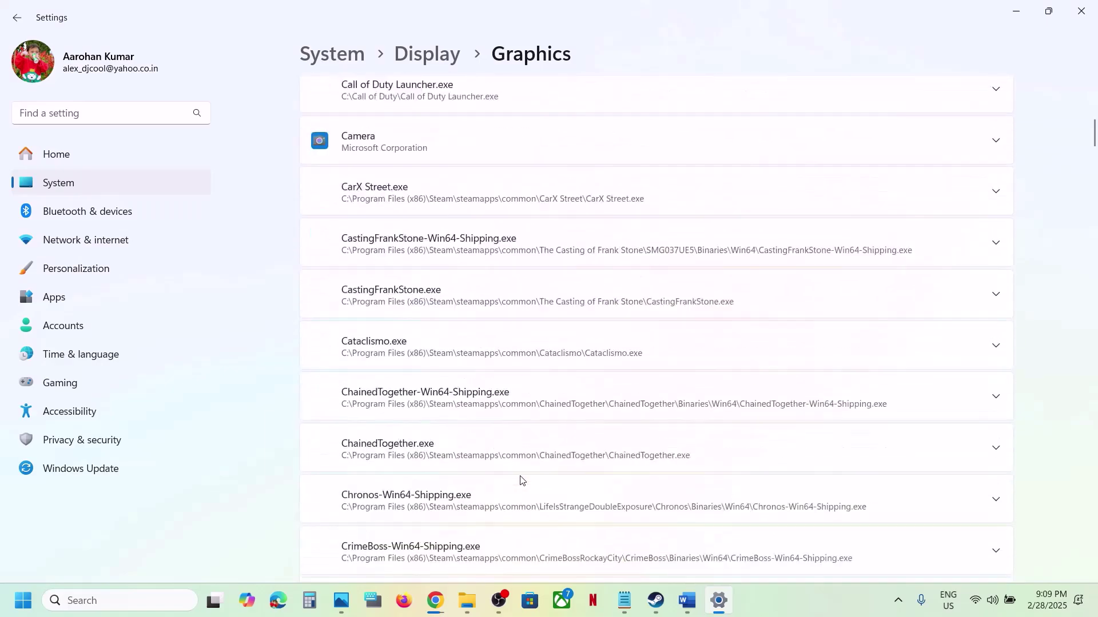
scroll(520, 480, down, 20)
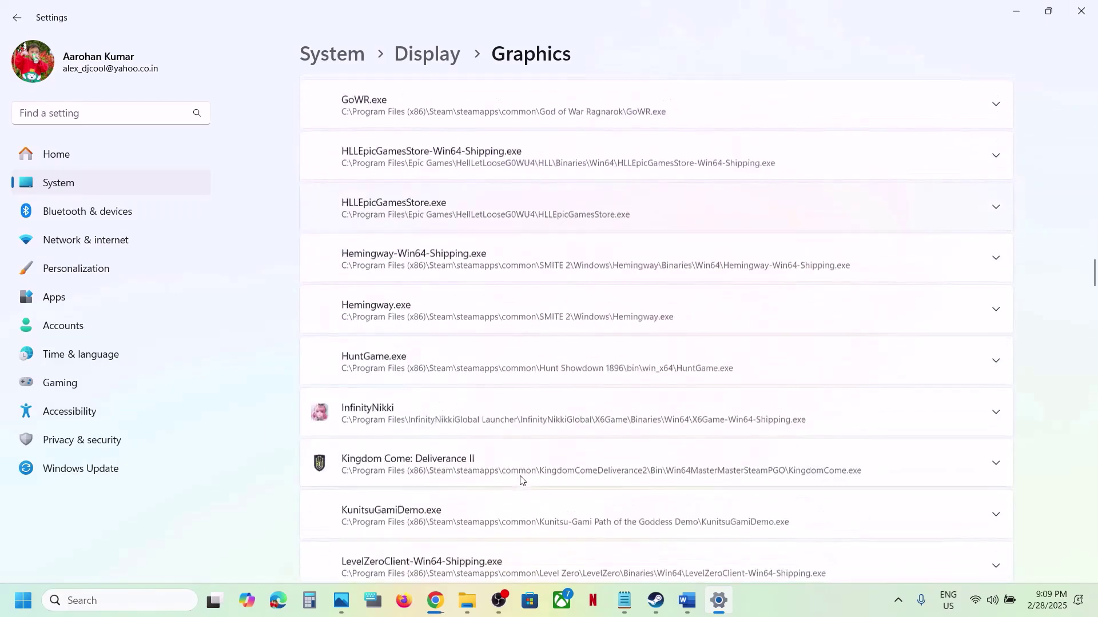
scroll(520, 480, down, 20)
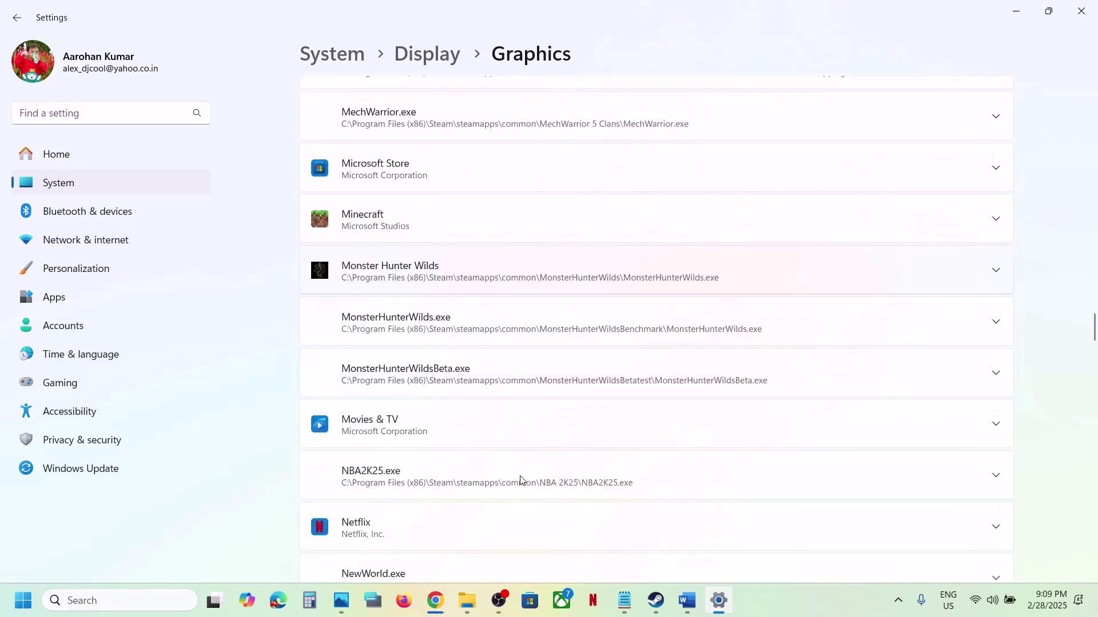
click(440, 240)
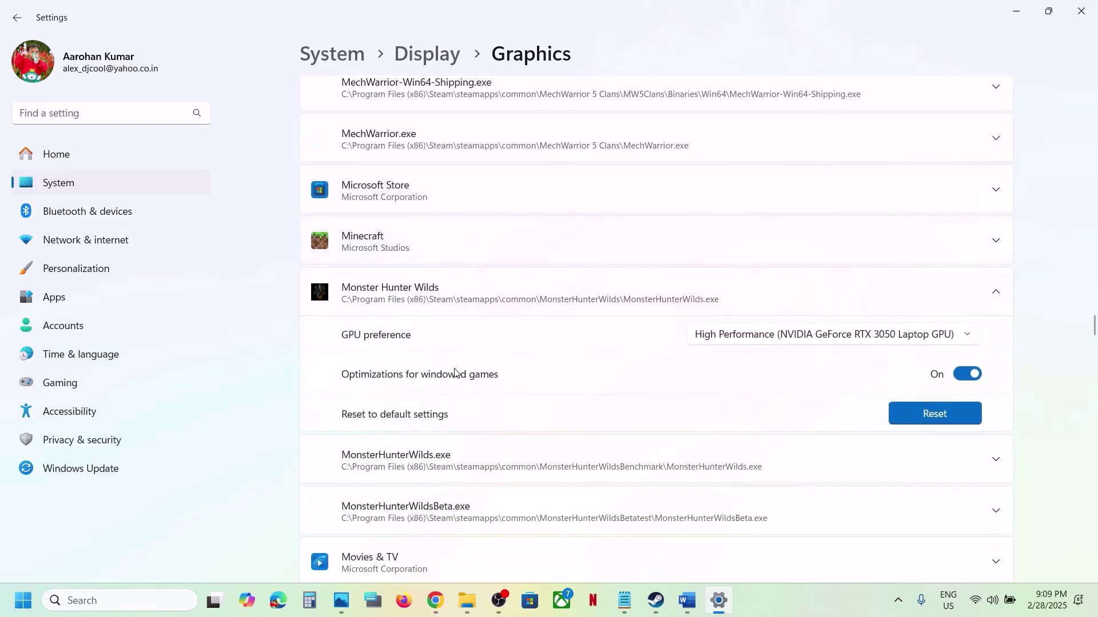
click(843, 335)
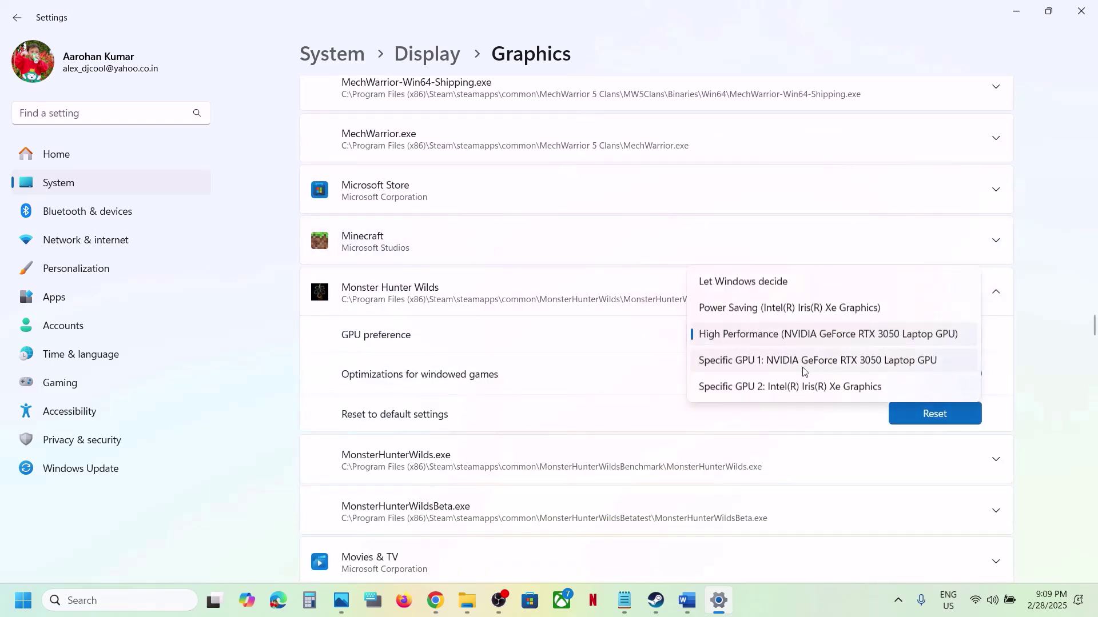
click(856, 335)
click(1080, 16)
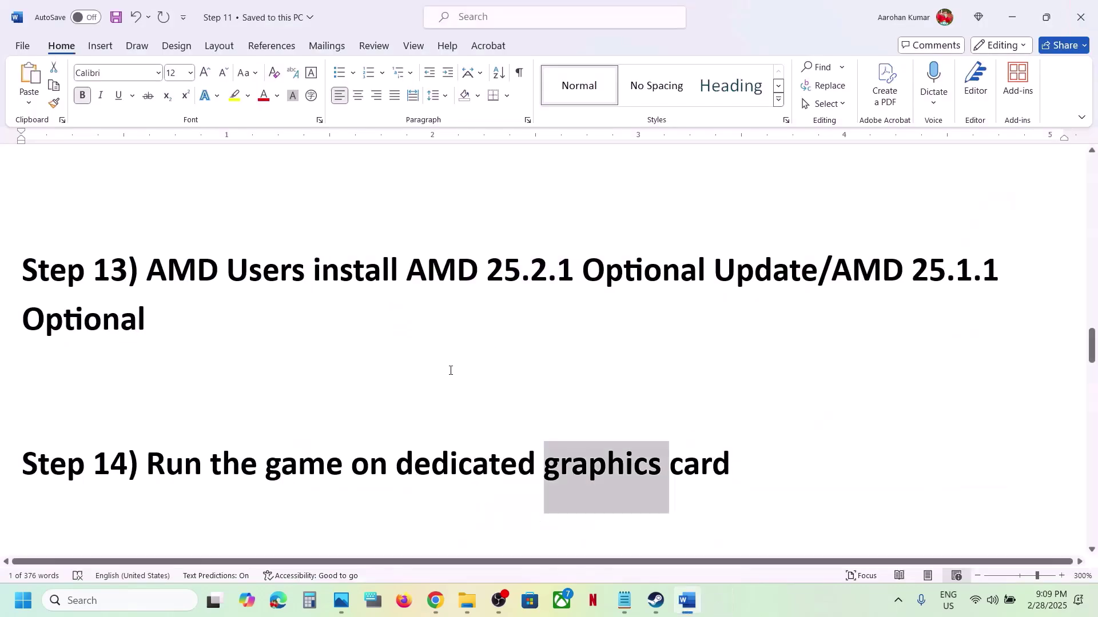
Highlight the Debug mode instruction in Step 15 of the Word document, then open NVIDIA Control Panel from the desktop.
scroll(248, 377, down, 3)
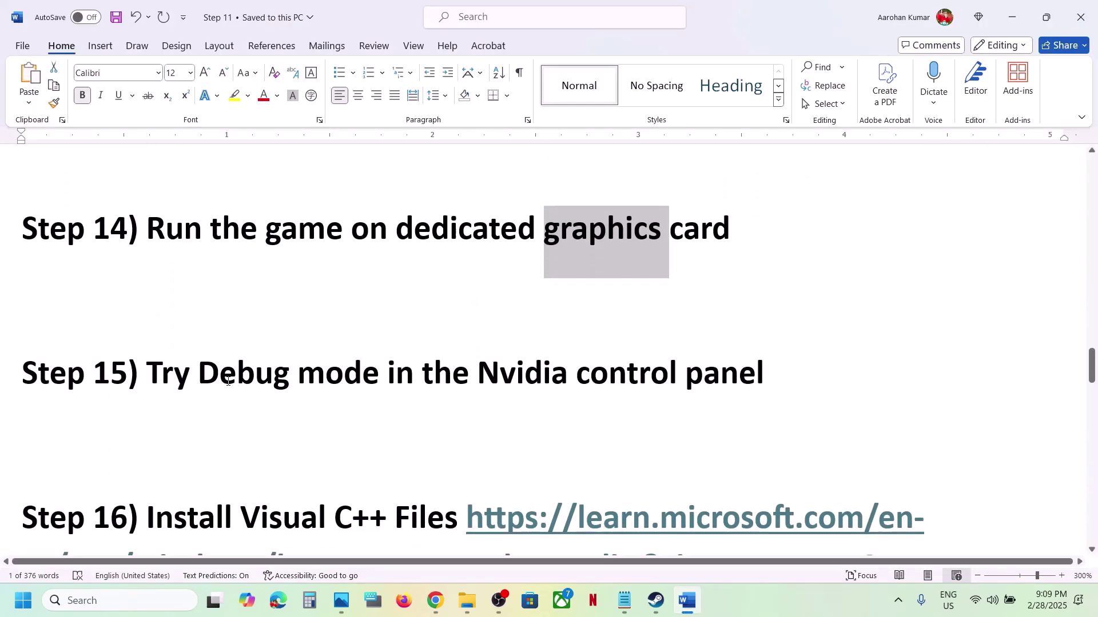
drag(248, 377, 680, 376)
key(alt+Tab)
key(super+d)
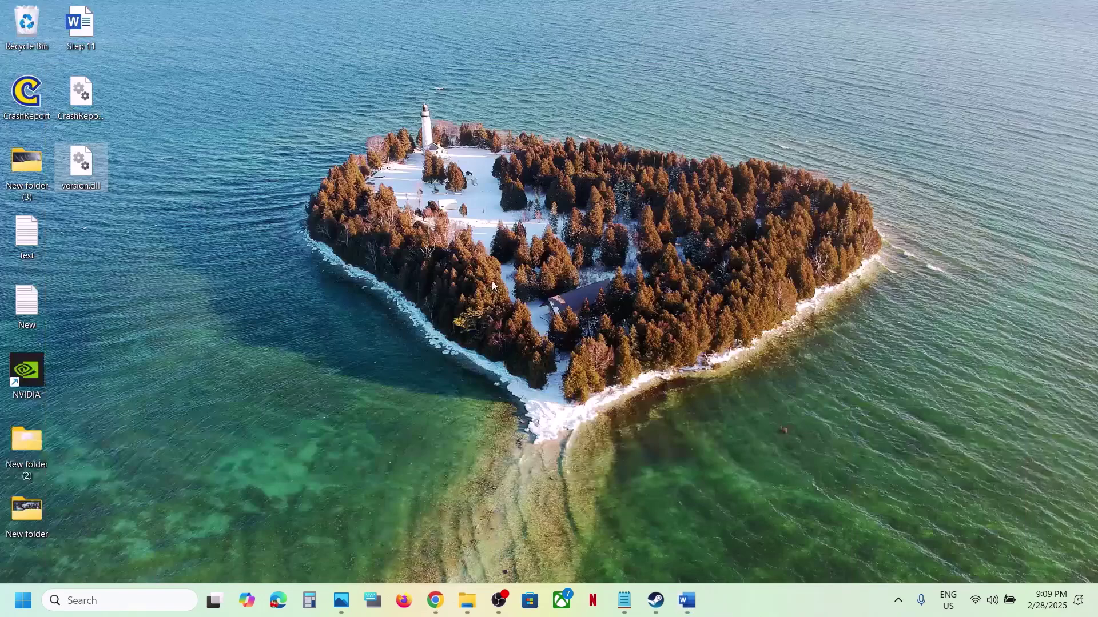
right_click(492, 280)
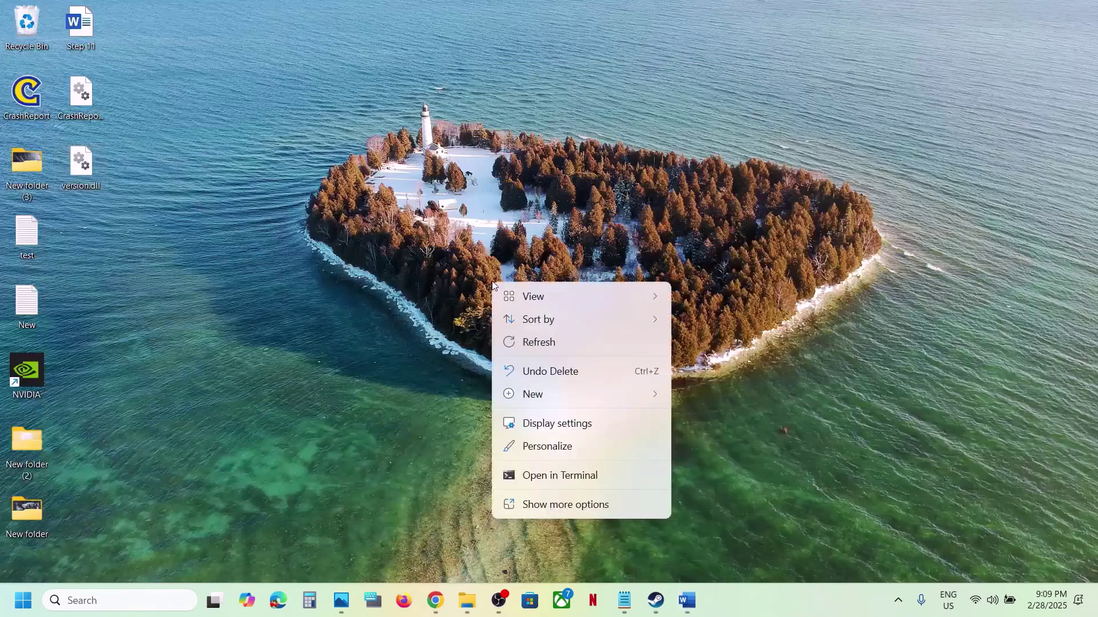
click(572, 500)
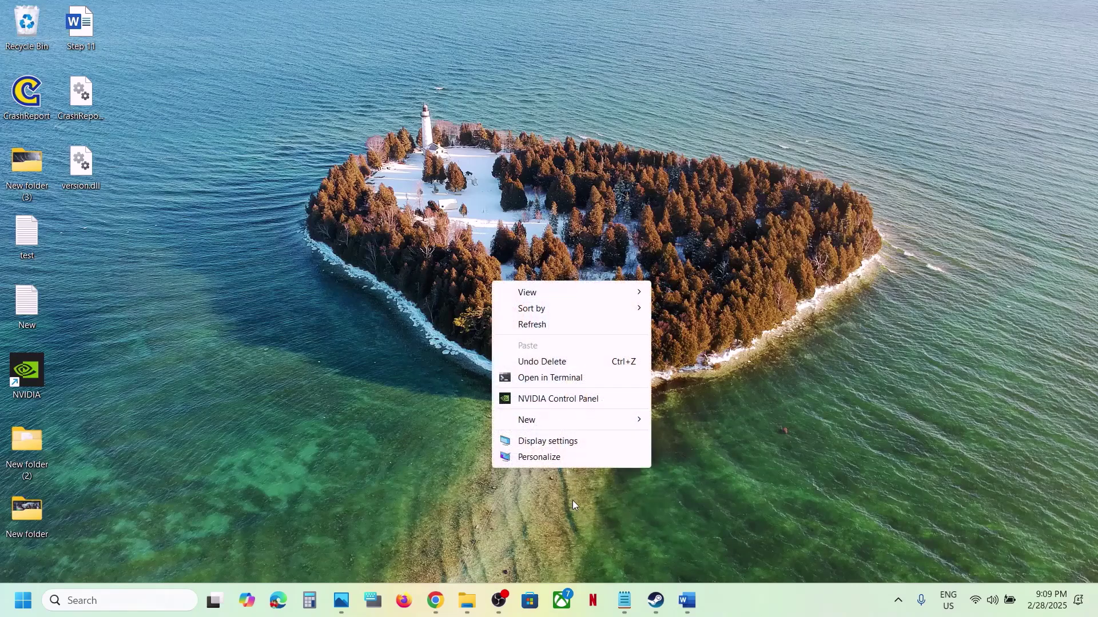
click(569, 403)
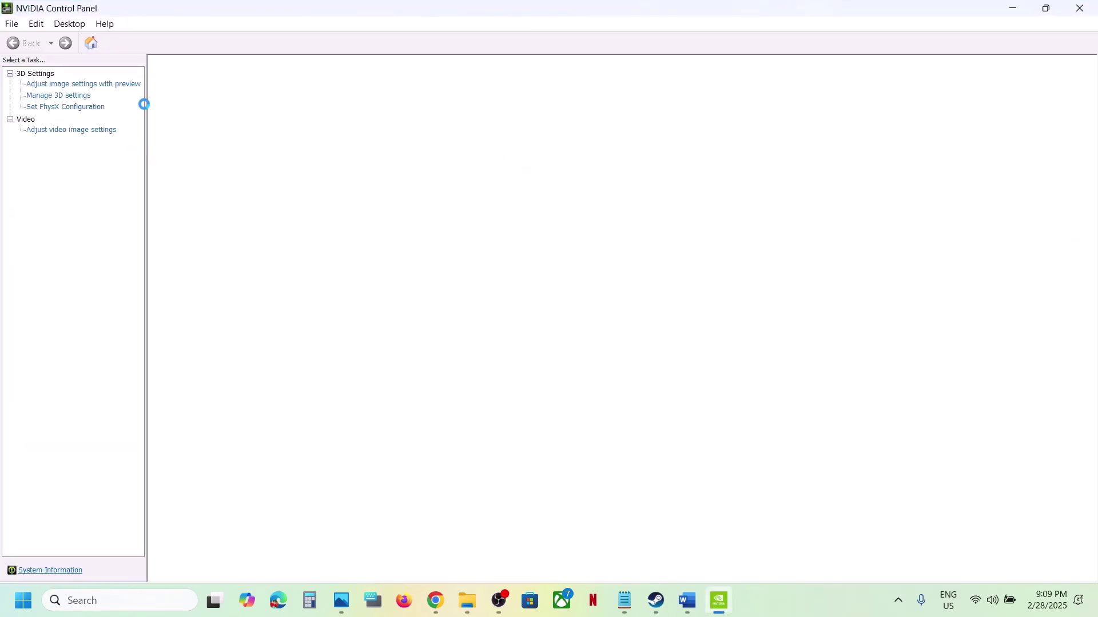
Switch Debug Mode off and back on in NVIDIA Control Panel, leaving it enabled, and close the control panel.
click(165, 24)
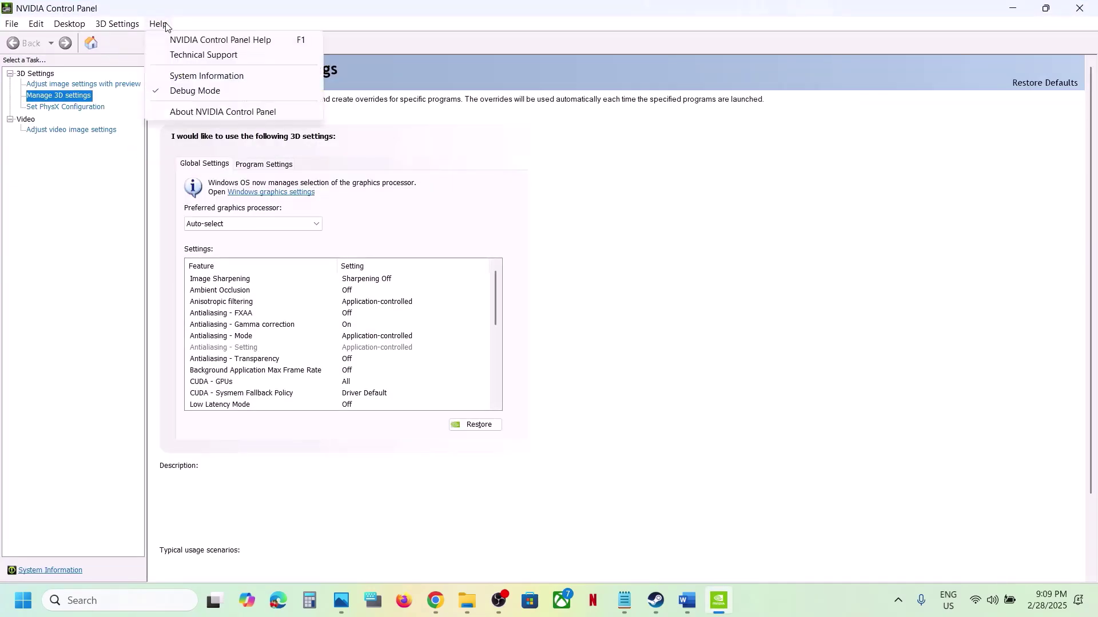
click(202, 98)
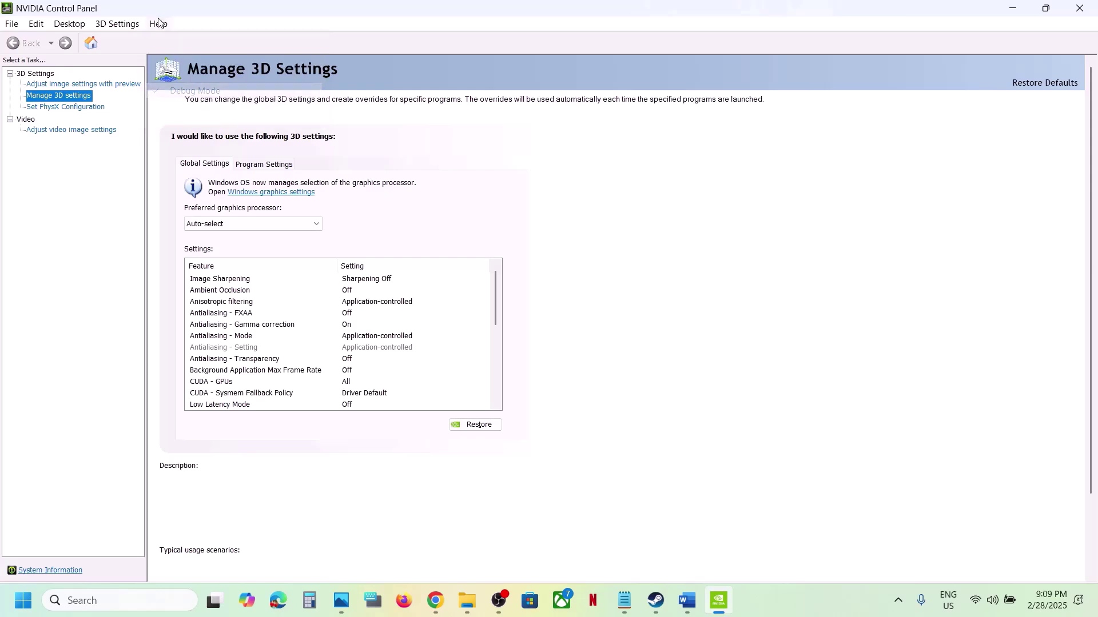
click(158, 24)
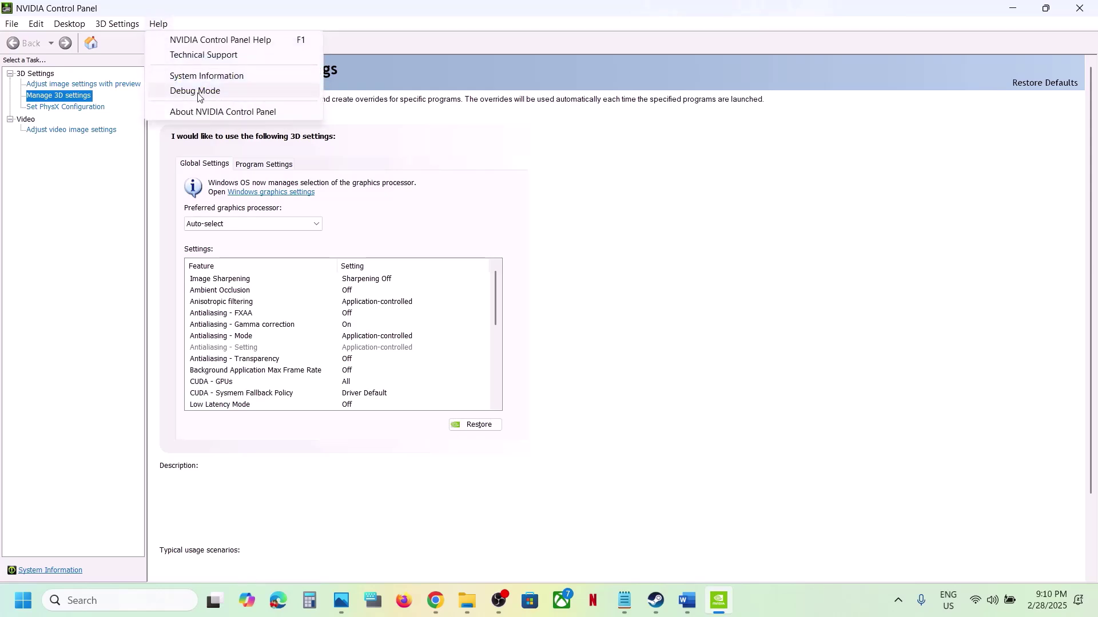
click(198, 97)
click(162, 24)
click(615, 225)
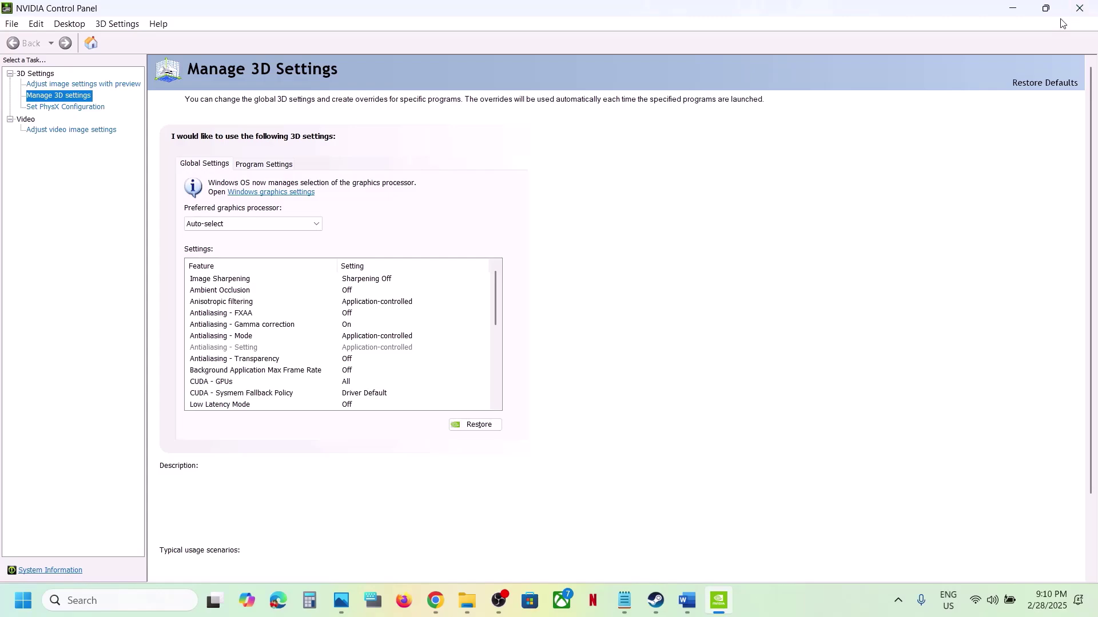
click(1079, 9)
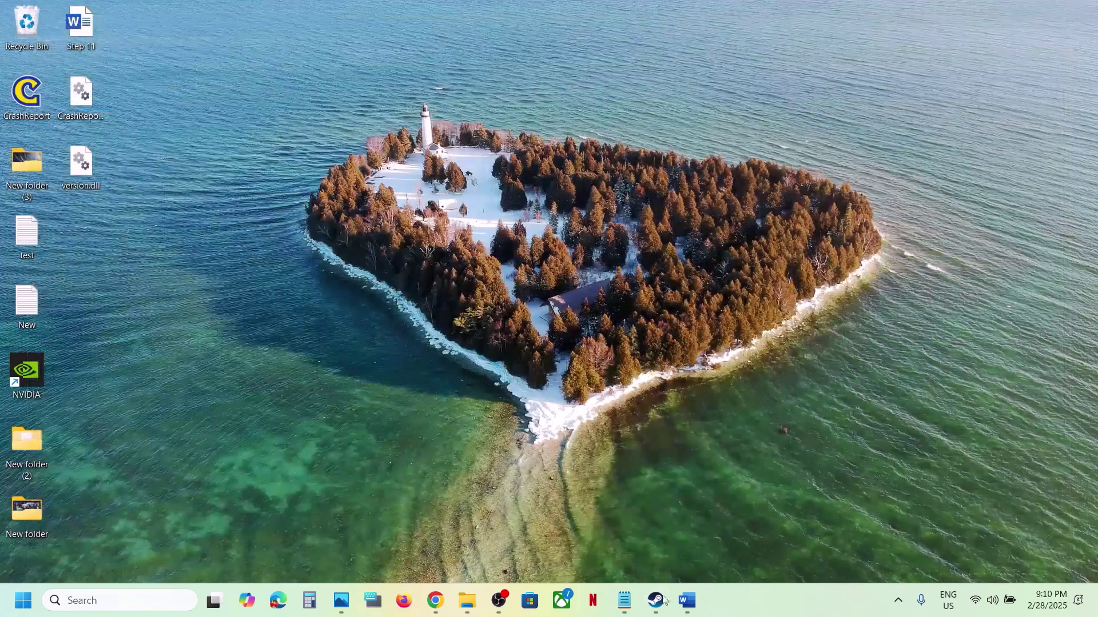
Copy the Visual C++ download link from Step 16 of the Word document and open it in a new Chrome tab.
click(655, 601)
click(686, 600)
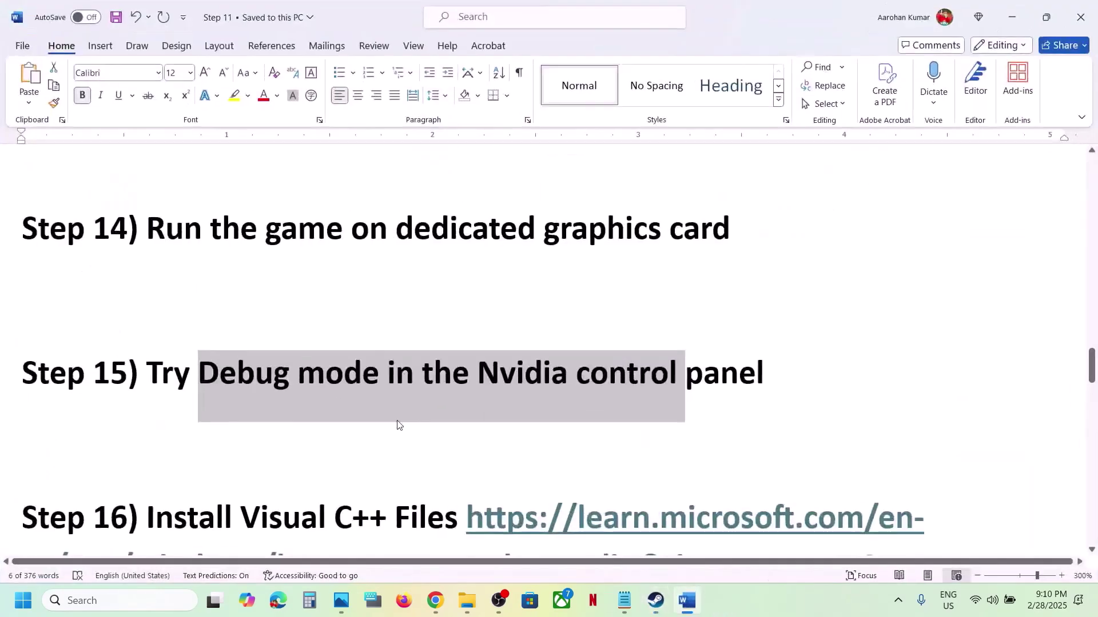
scroll(399, 423, down, 3)
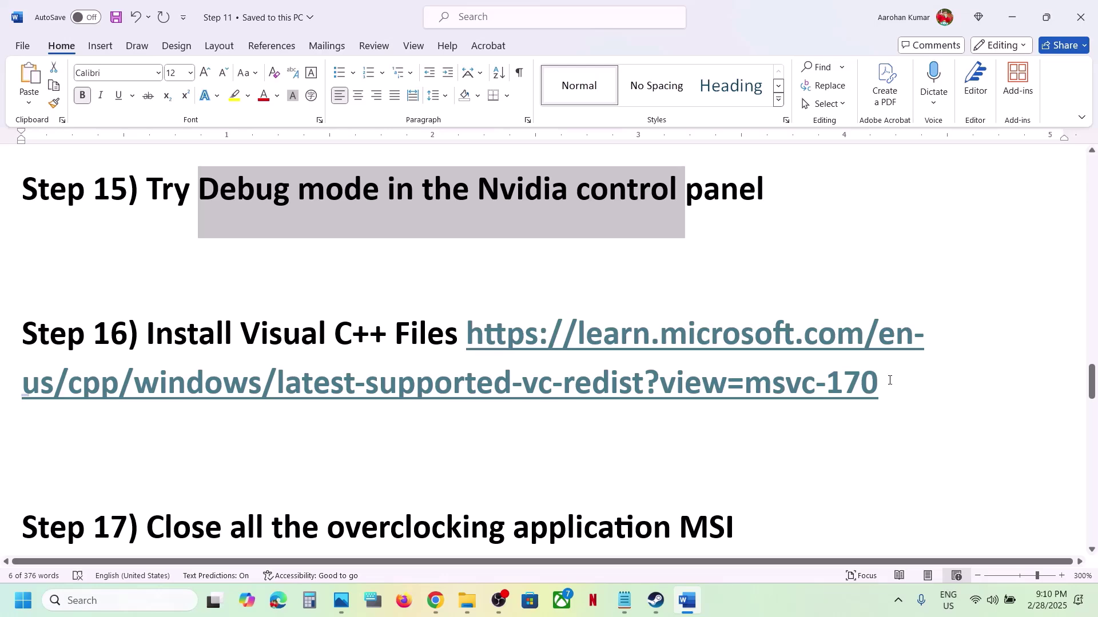
drag(890, 380, 470, 341)
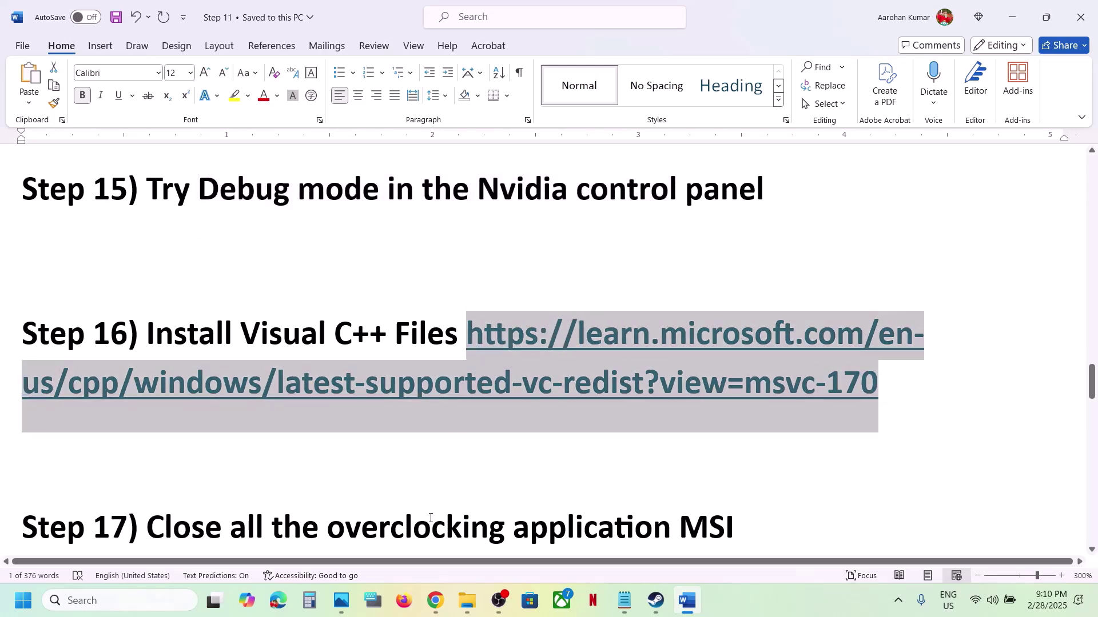
click(435, 600)
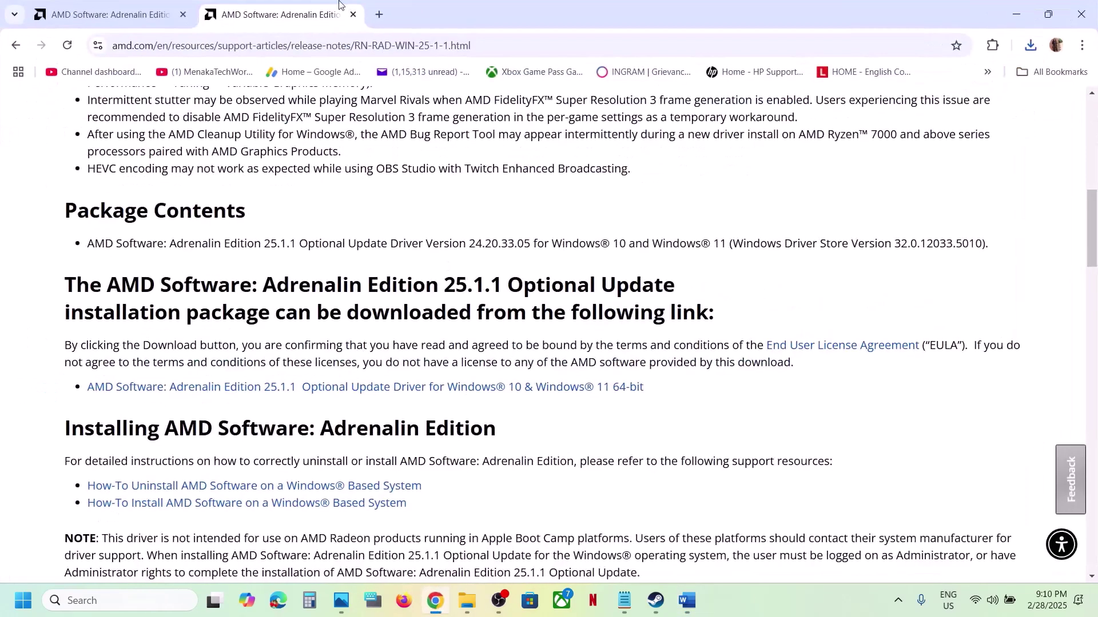
click(379, 15)
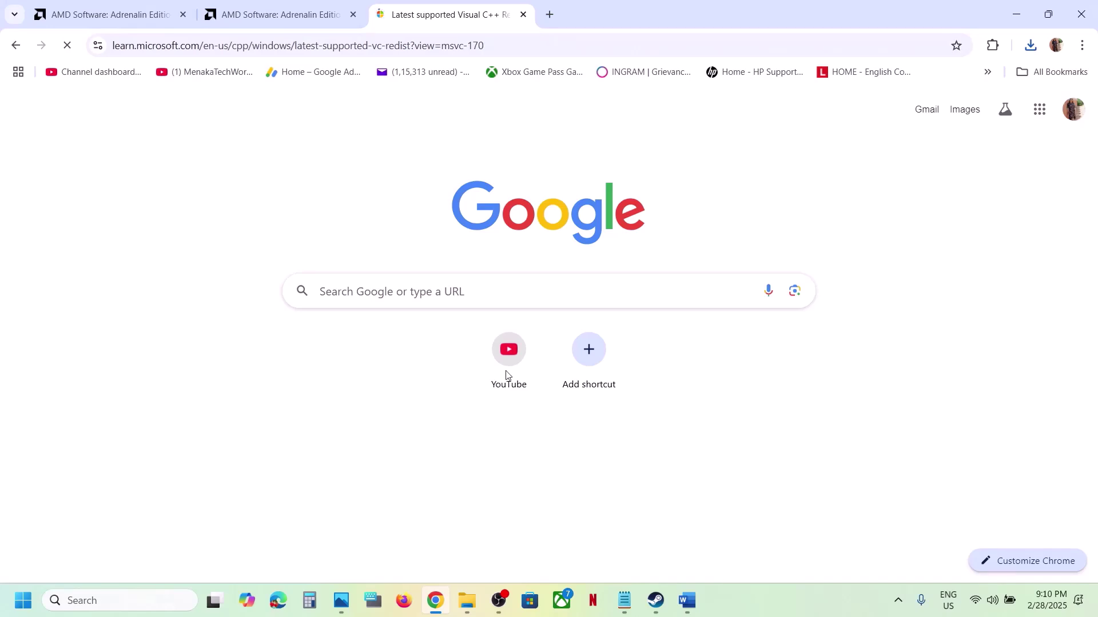
Download the X86 installer from the Visual Studio 2015, 2017, 2019 and 2022 section, run it and start its repair.
scroll(507, 373, down, 8)
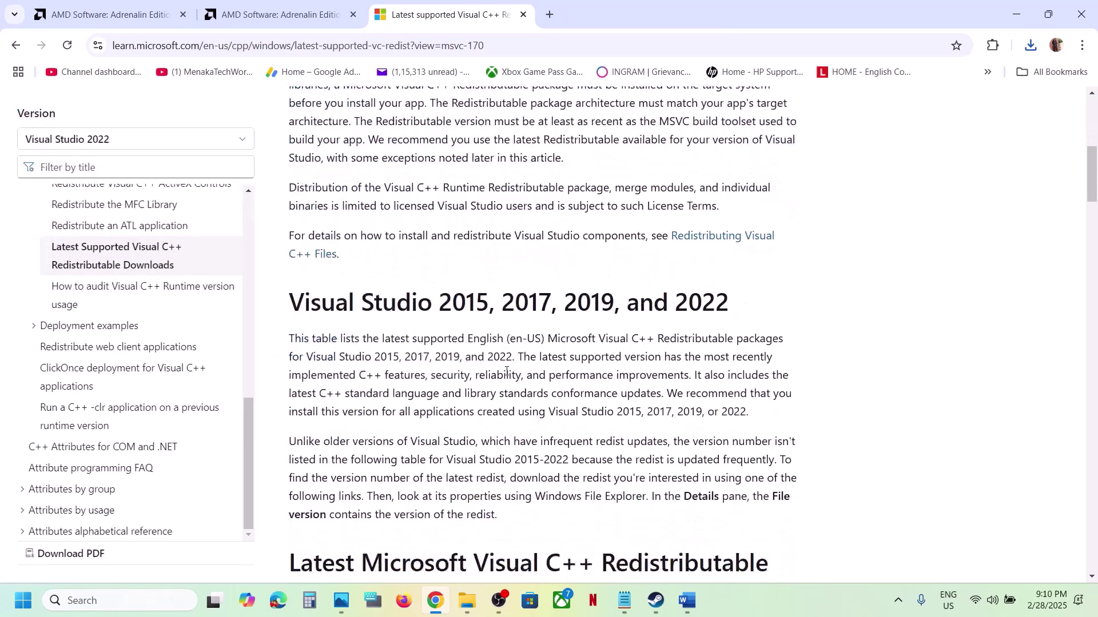
drag(446, 300, 730, 302)
scroll(753, 267, down, 10)
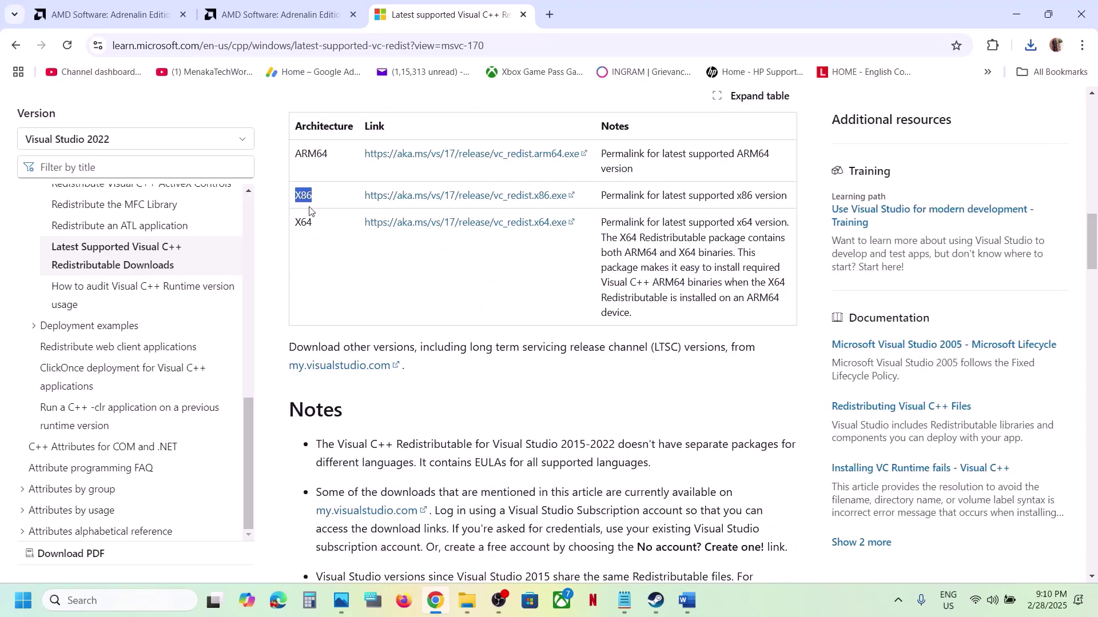
double_click(304, 223)
double_click(303, 196)
click(921, 89)
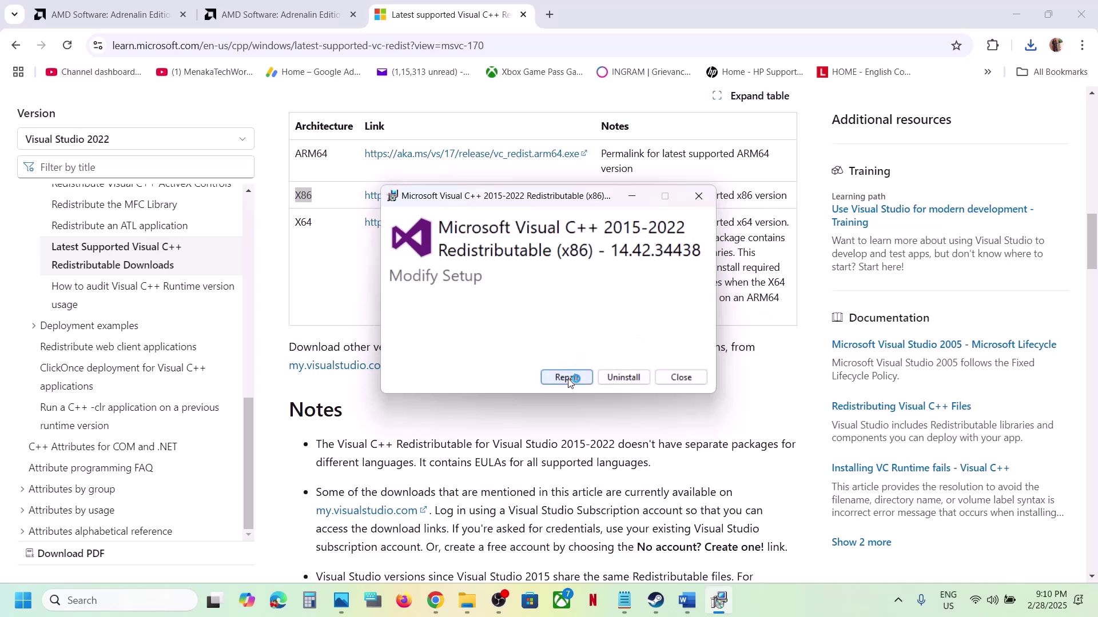
click(565, 378)
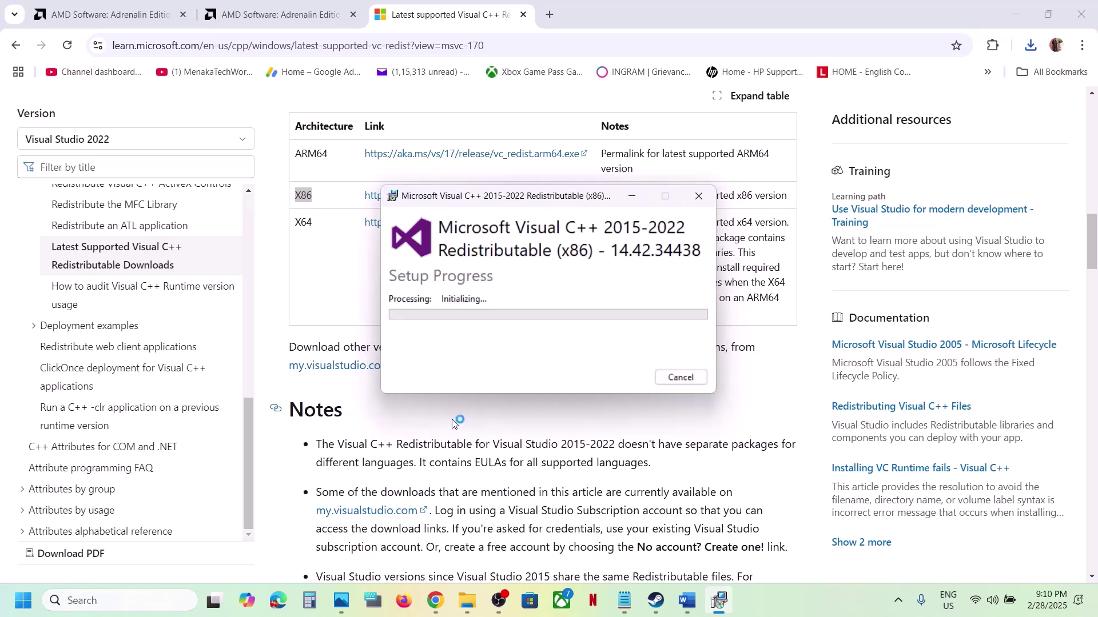
Download the X64 Visual C++ Redistributable installer and check it in the recent download history.
double_click(303, 223)
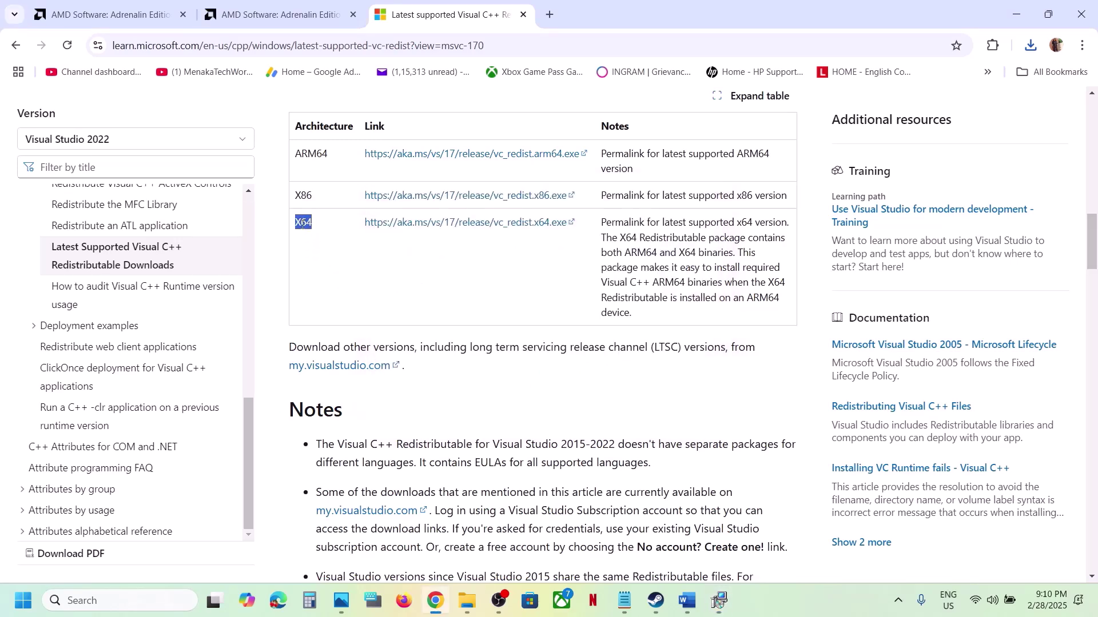
click(424, 228)
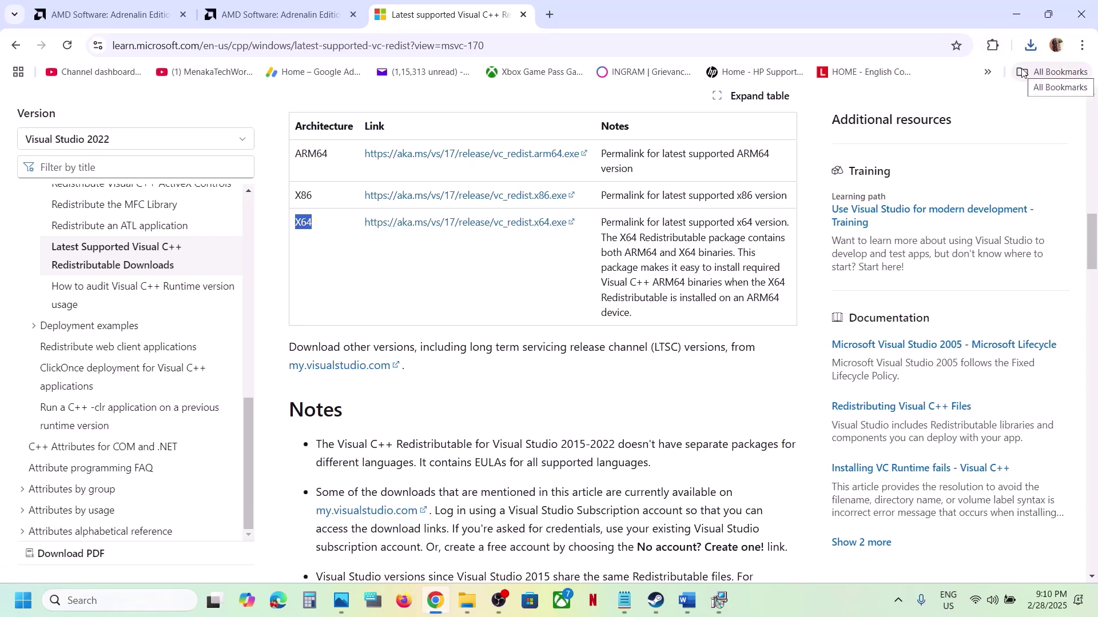
click(1035, 51)
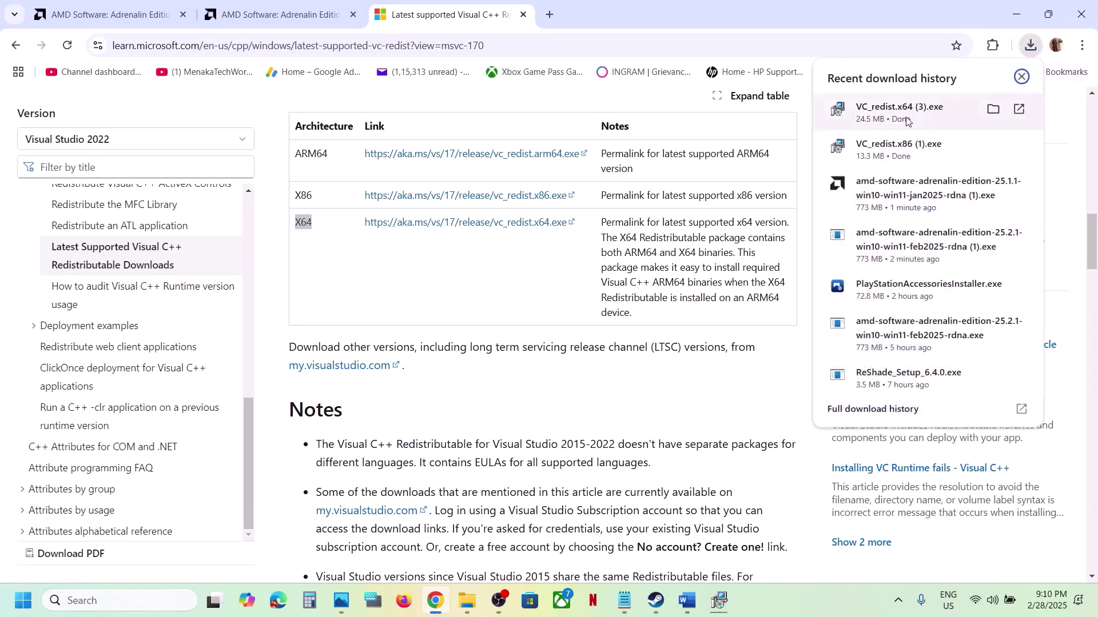
key(Escape)
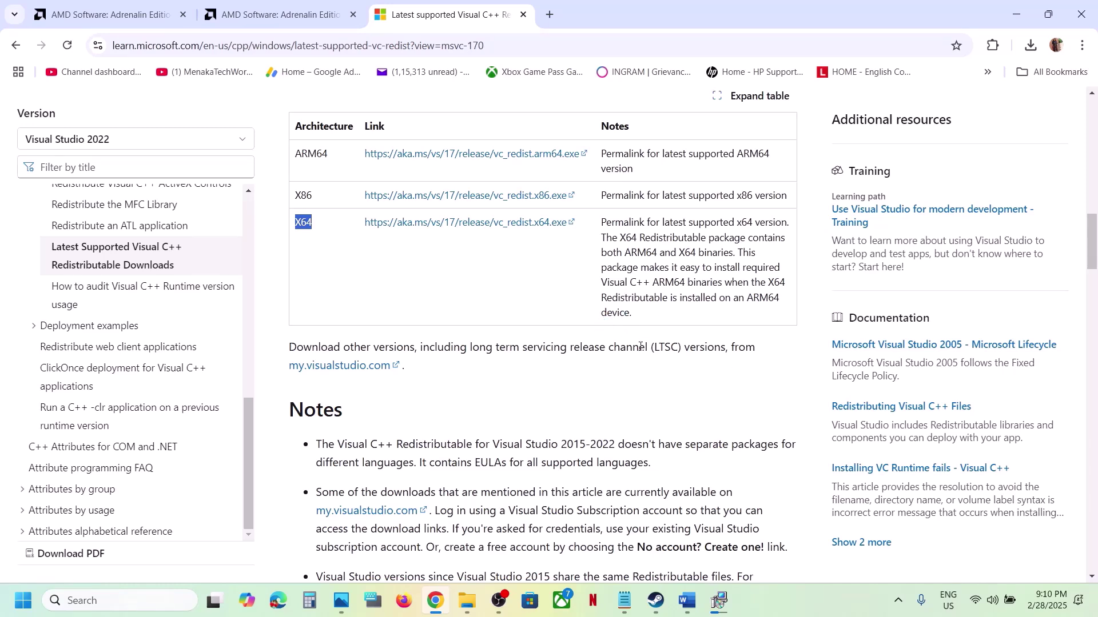
Move the x86 setup window aside, then run the downloaded x64 installer and repair that redistributable.
click(716, 605)
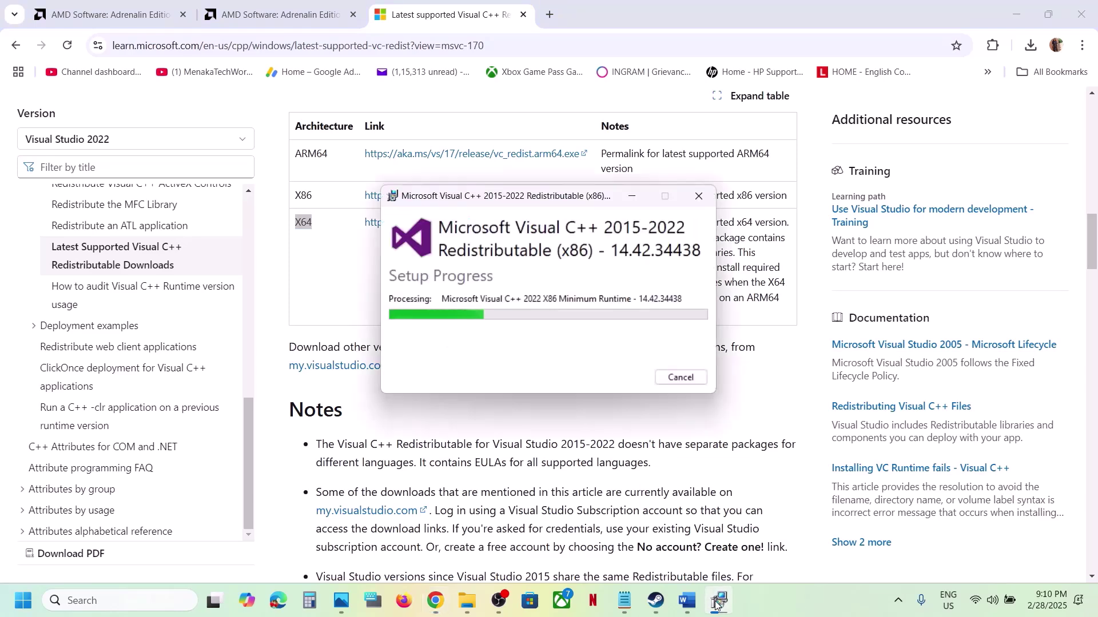
drag(586, 198, 686, 236)
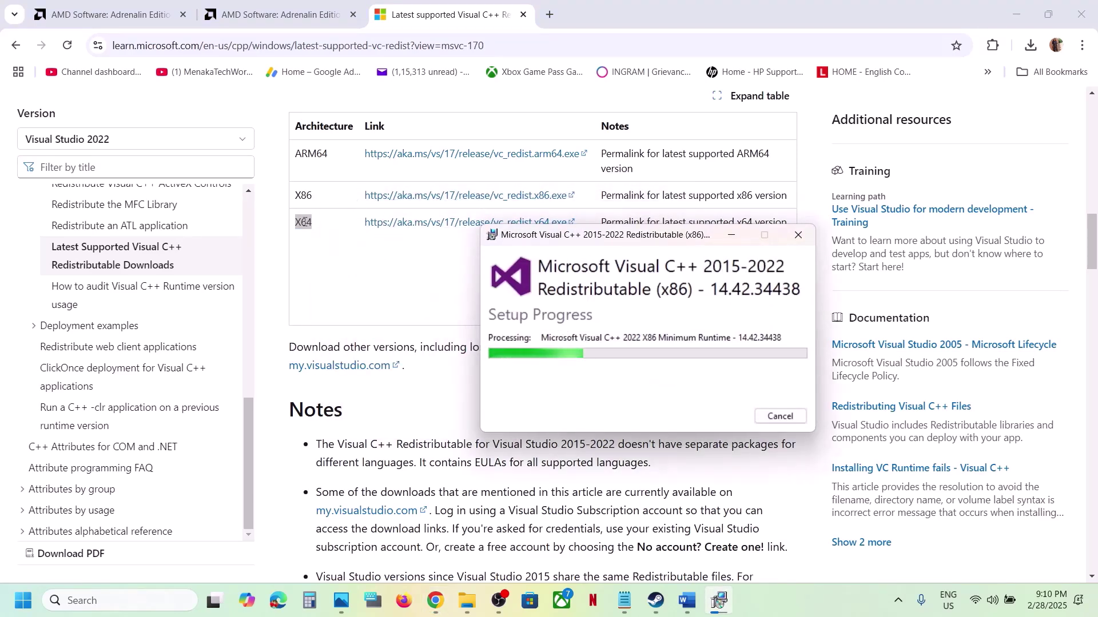
click(319, 246)
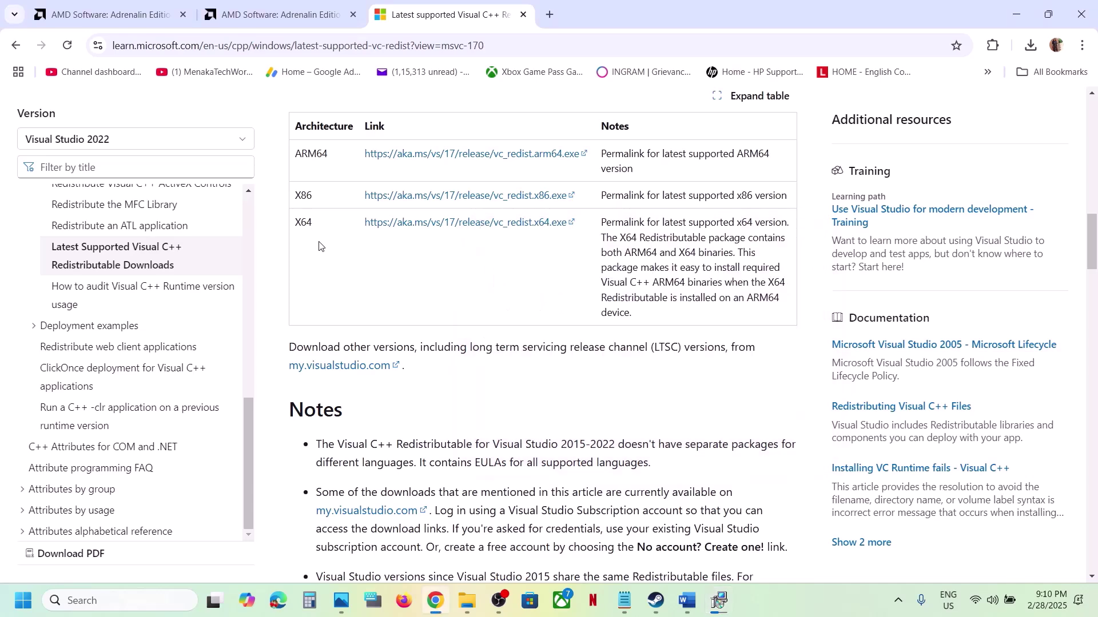
click(1031, 45)
click(939, 110)
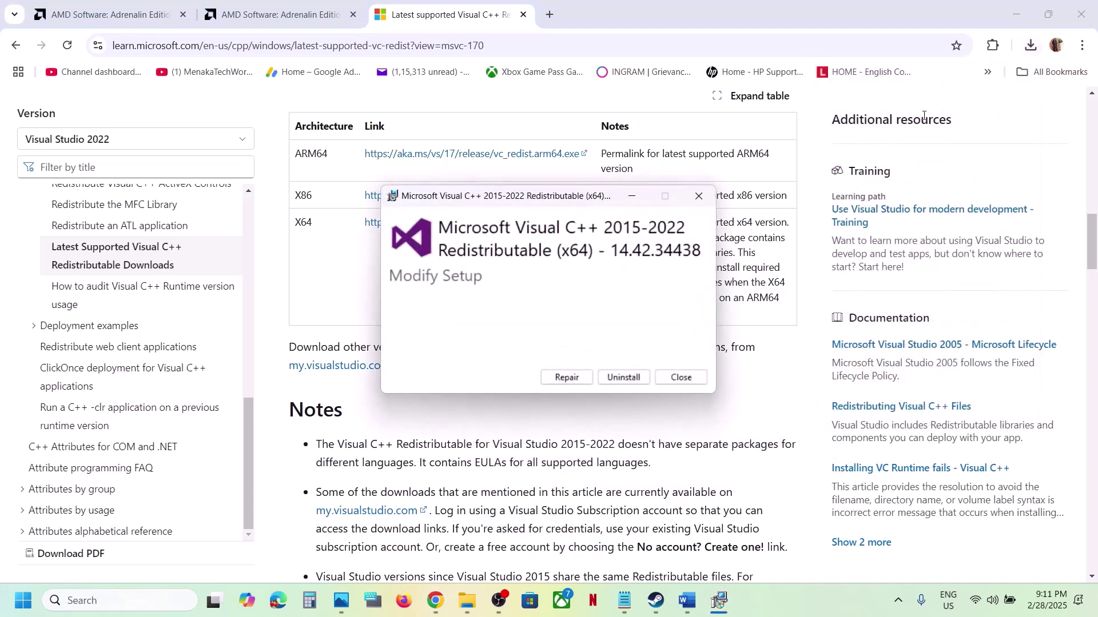
click(565, 377)
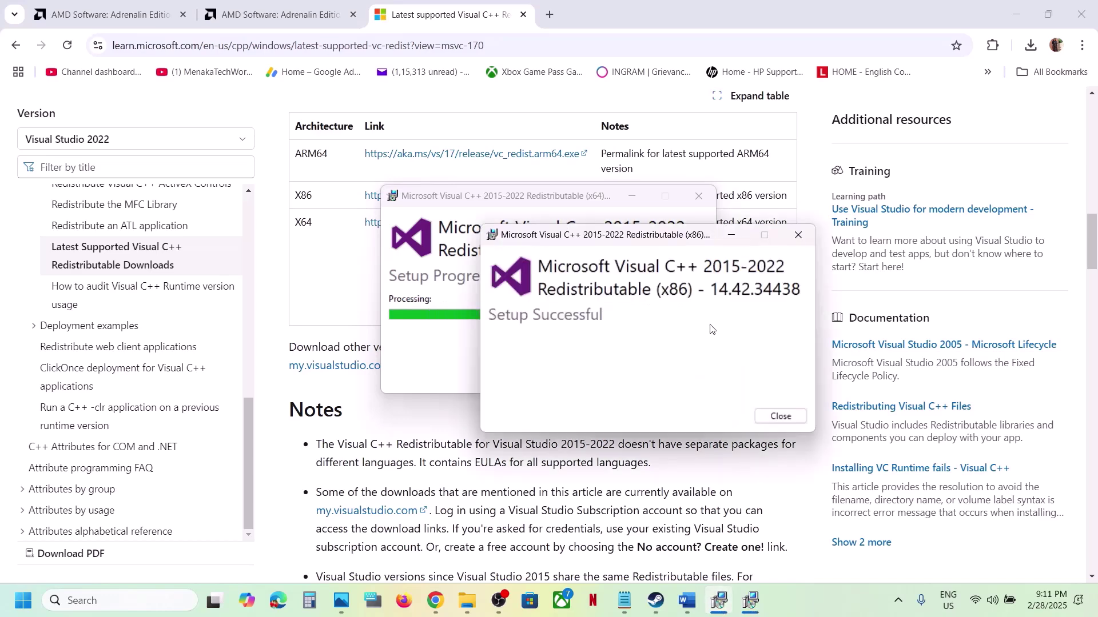
Separate the two finished Visual C++ setup windows and close both the x64 and x86 installers.
drag(573, 238, 797, 245)
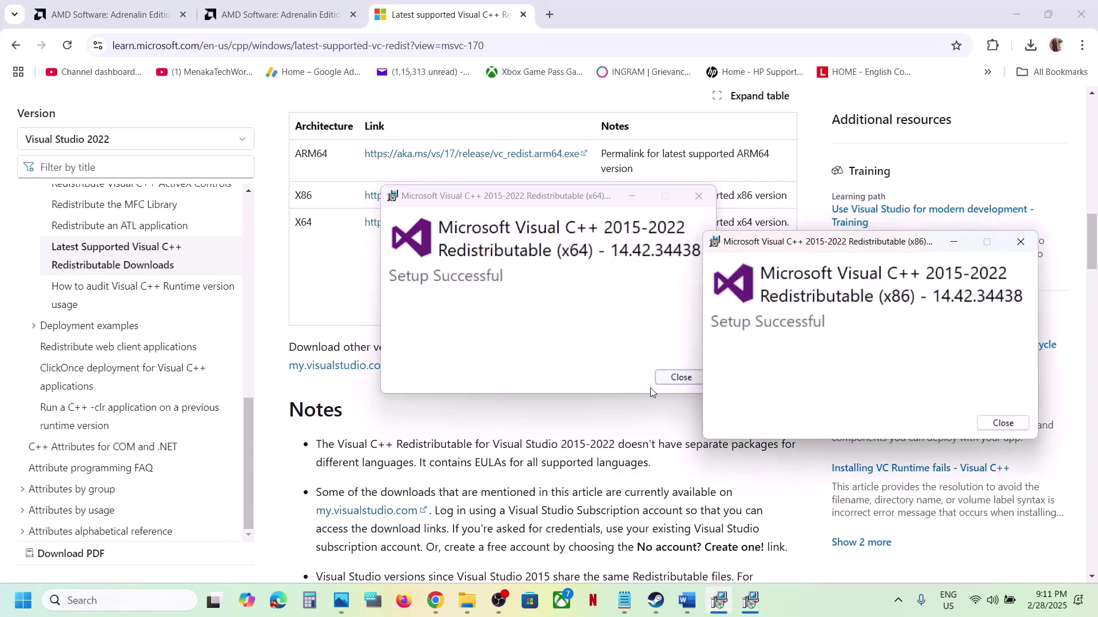
click(672, 379)
click(1002, 423)
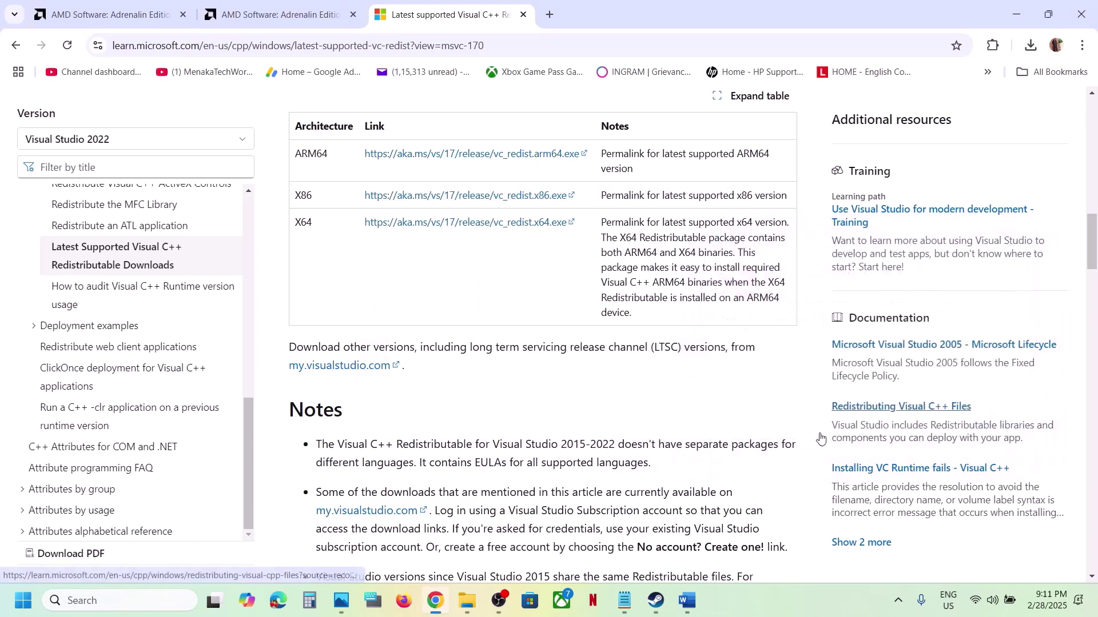
Show the Windows Restart option without restarting, then return to Step 16 of the Word document.
click(23, 600)
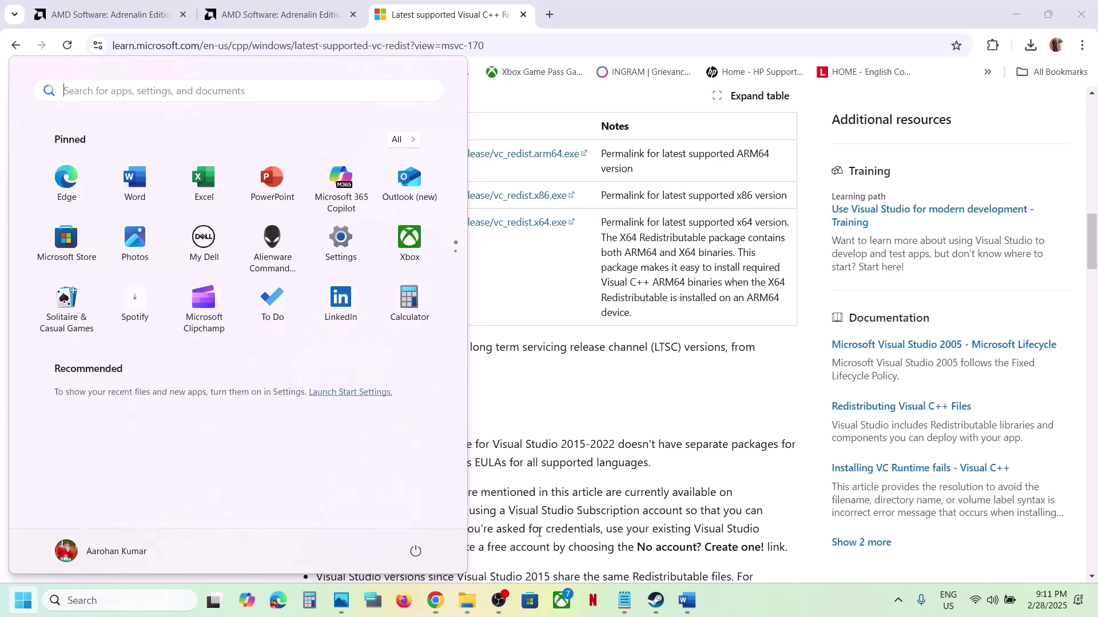
click(416, 551)
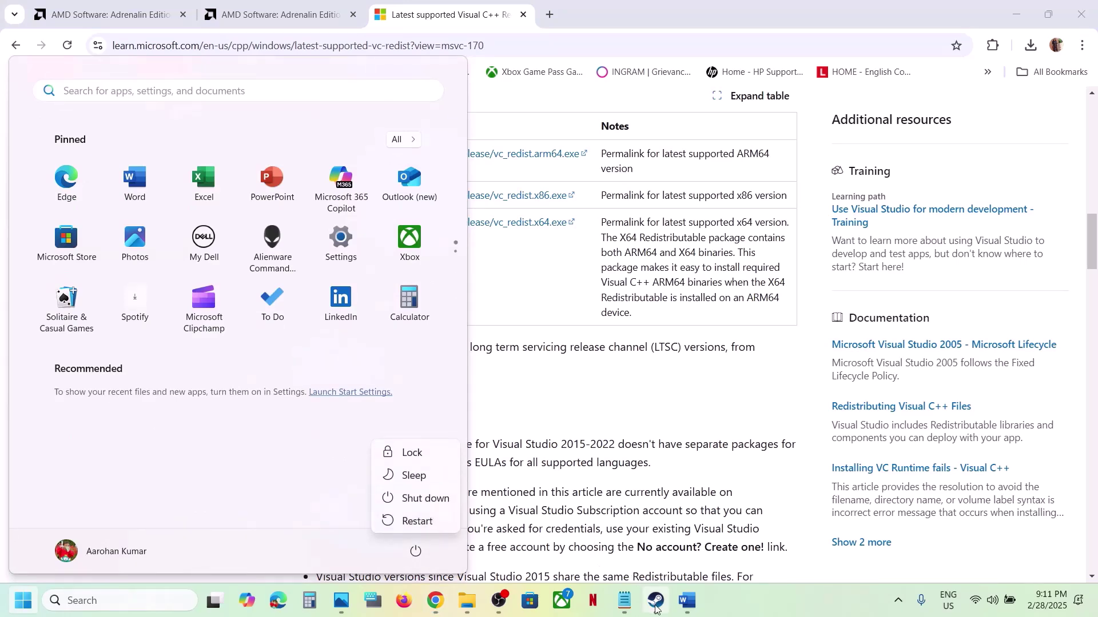
click(656, 601)
click(687, 601)
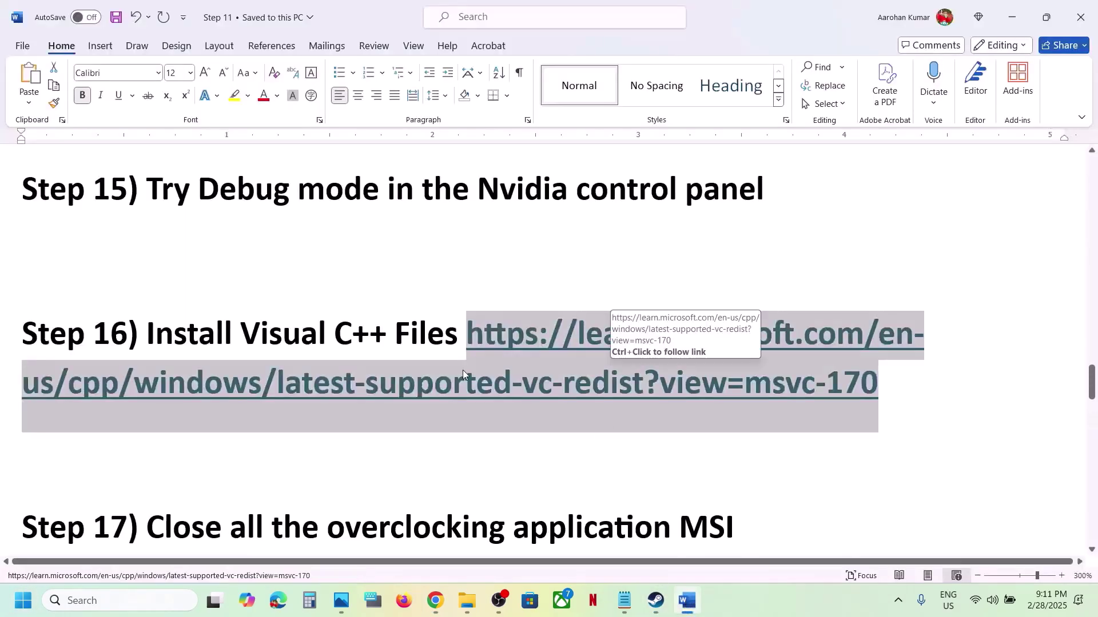